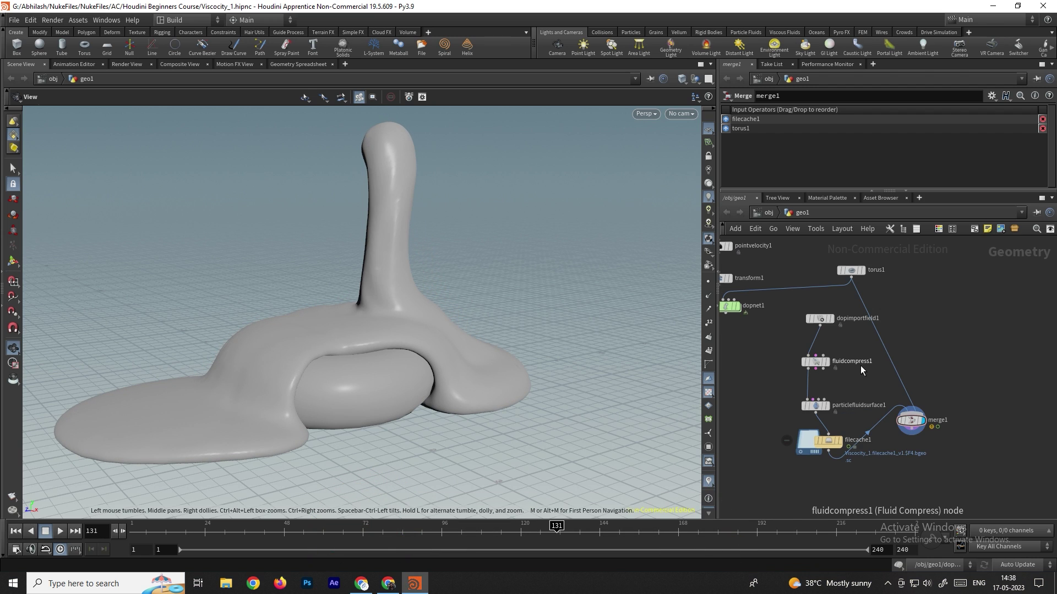
Step: Detach the filecache1 node from the fluid surface chain and delete the merge1 node
middle_click_drag(860, 365, 880, 378)
scroll(856, 425, "up", 1)
left_click(832, 413)
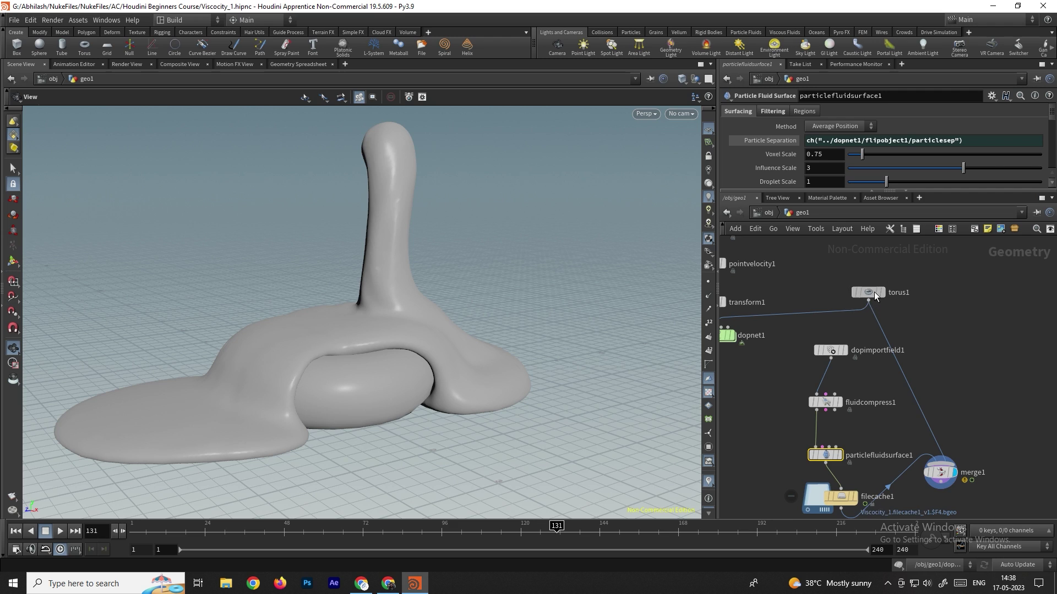
left_click(874, 292)
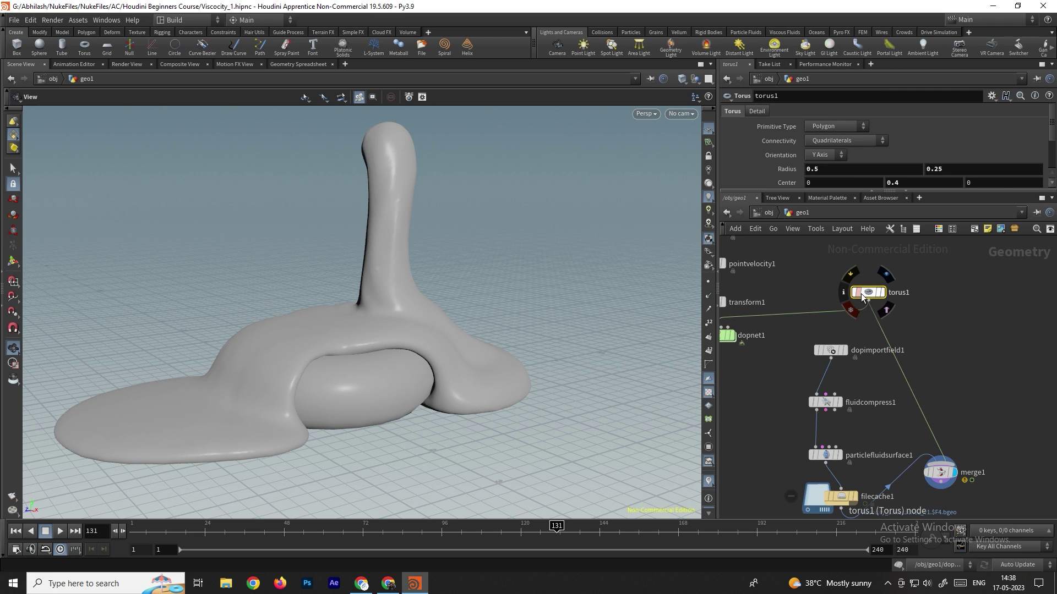
scroll(936, 341, "down", 2)
scroll(827, 417, "up", 3)
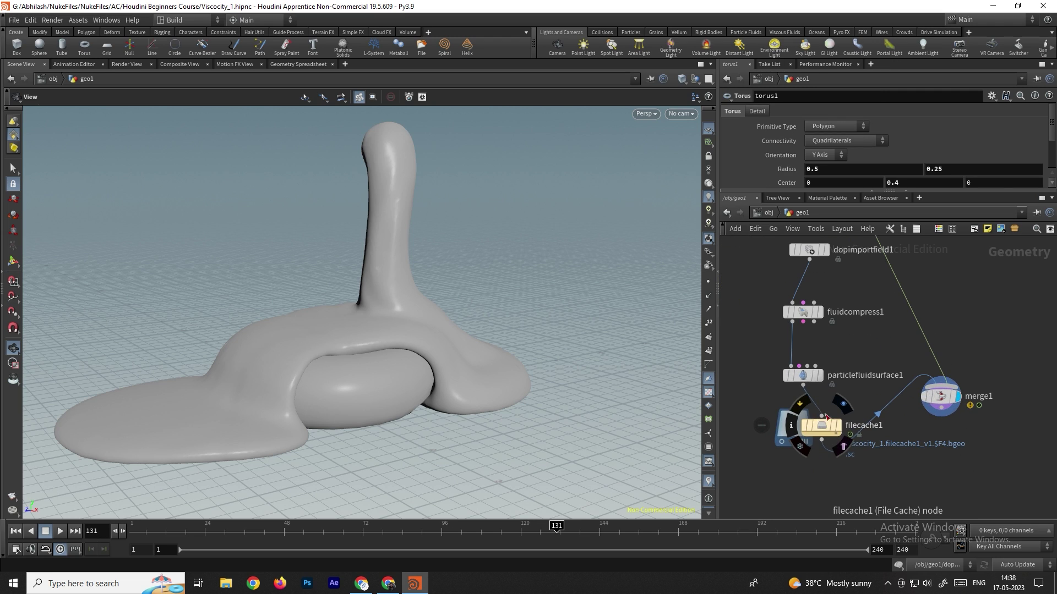
left_click_drag(825, 421, 887, 418)
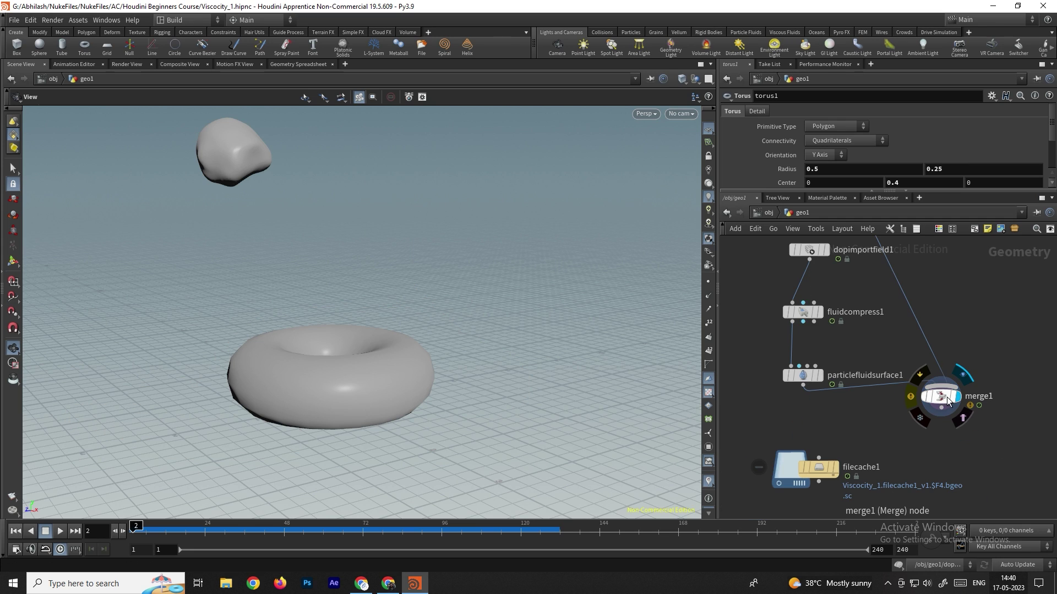
left_click(946, 398)
key("Delete")
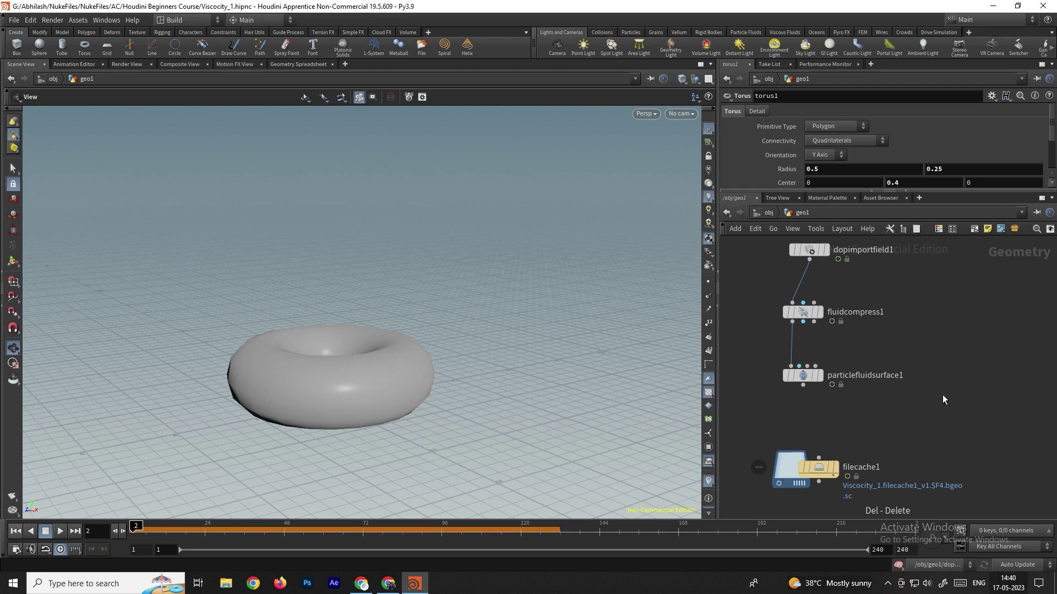
Step: Add a Null node below particlefluidsurface1 and connect the fluid surface output to it
left_click(824, 376)
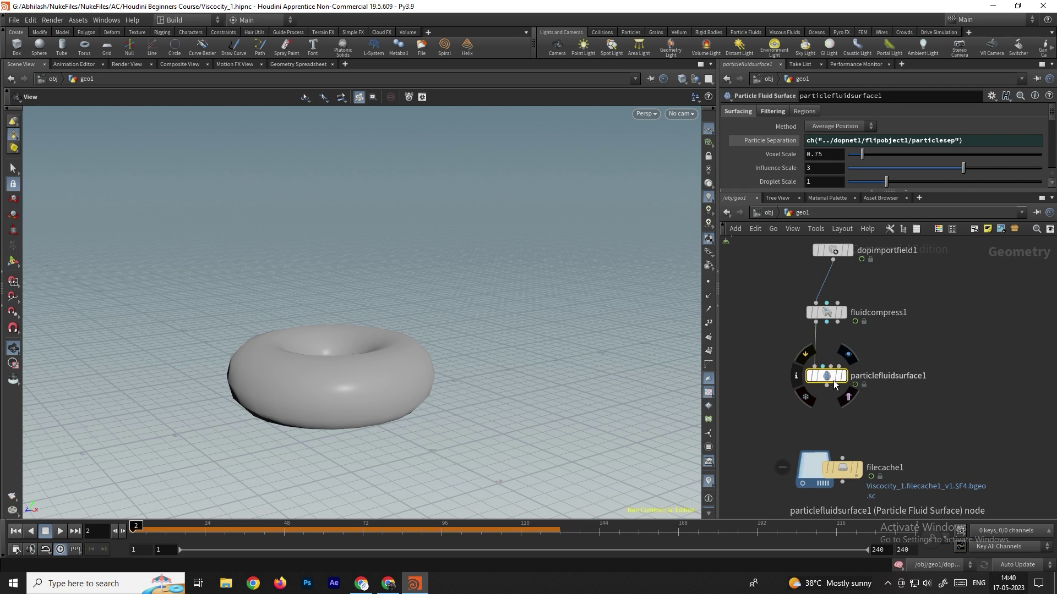
key("Tab")
type("null")
key("Return")
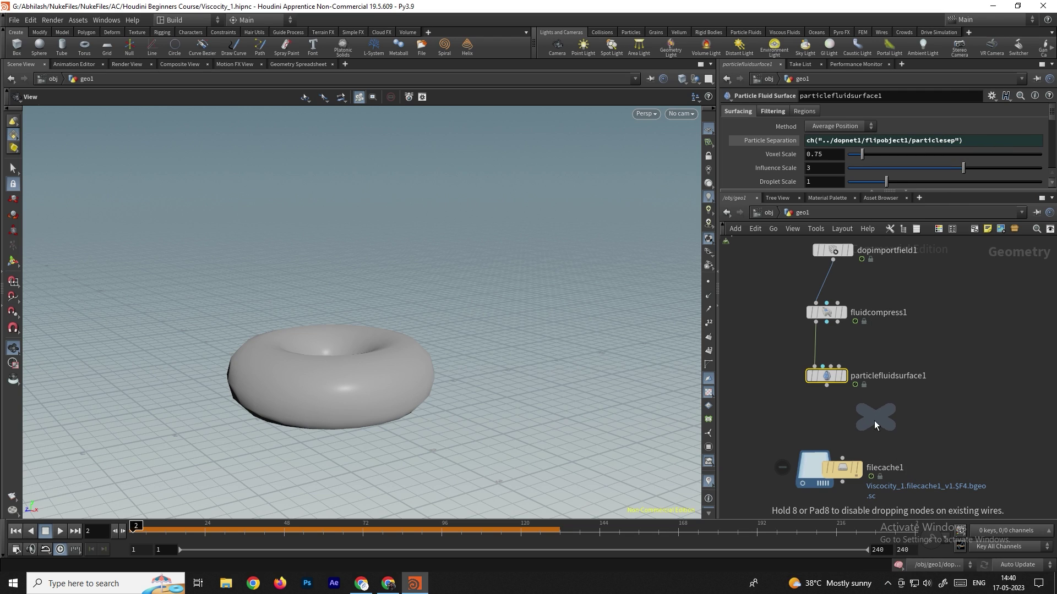
left_click(874, 422)
left_click_drag(826, 386, 903, 426)
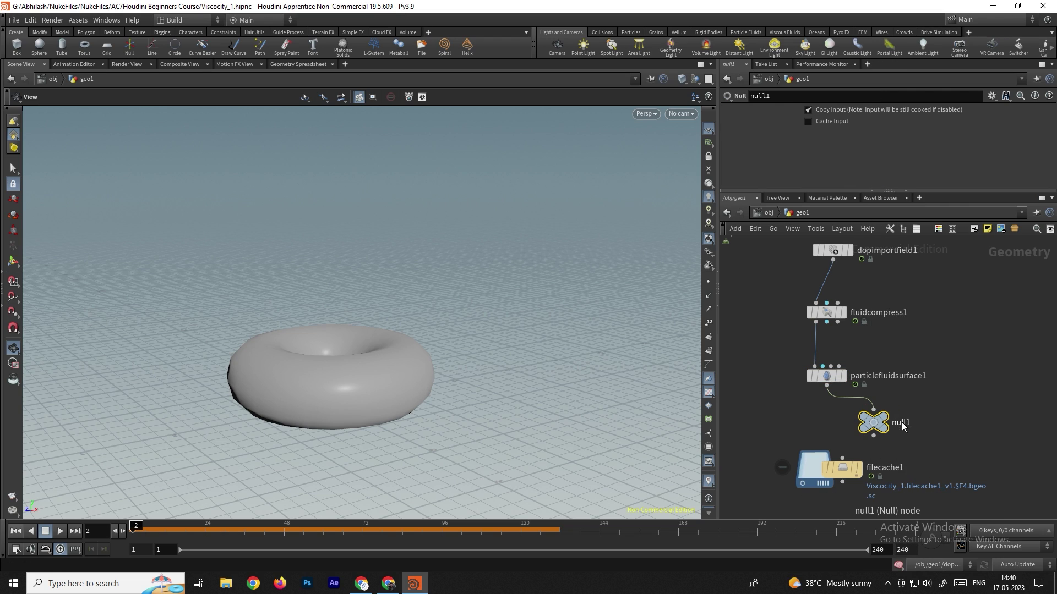
Step: Rename the null under particlefluidsurface1 as OUT_Chocolate
double_click(903, 424)
type("OUT")
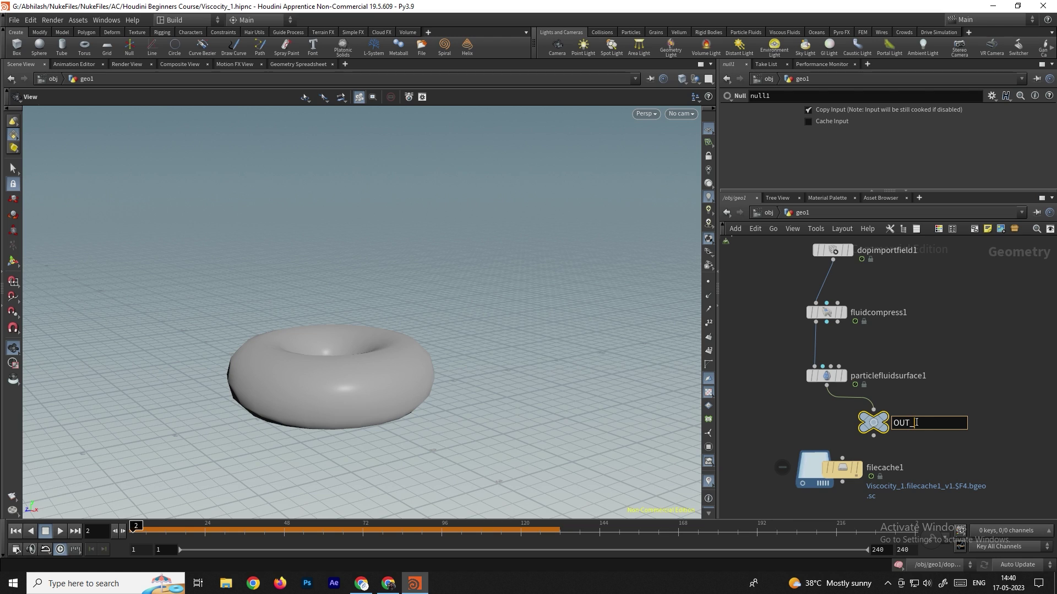
type("_Chocolate")
key("Return")
Step: Branch a new Null node off the output of torus1
scroll(935, 341, "up", 5)
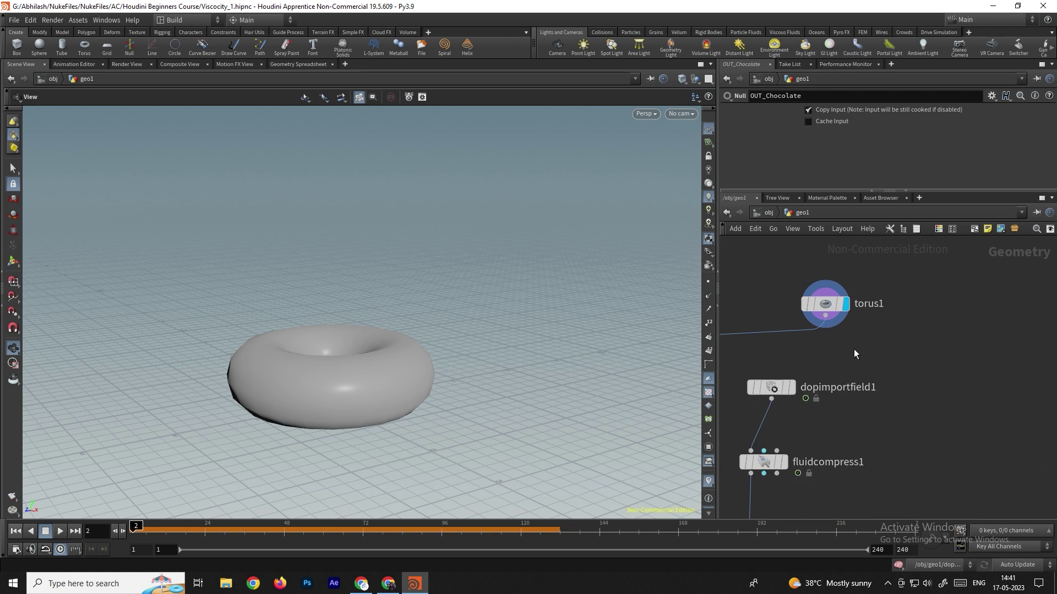
left_click(824, 298)
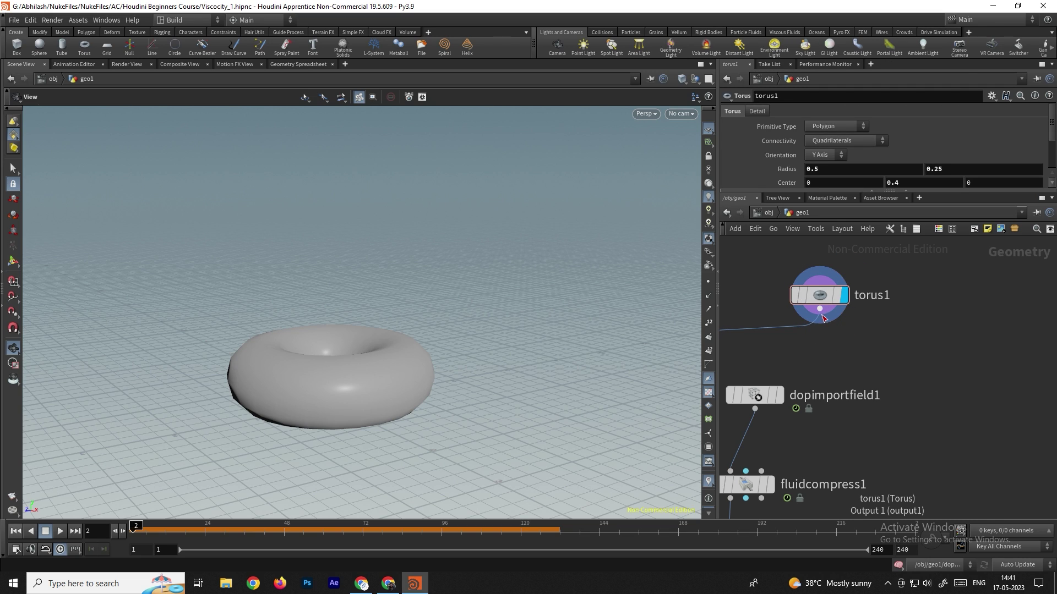
left_click_drag(838, 329, 923, 369)
key("Tab")
type("null")
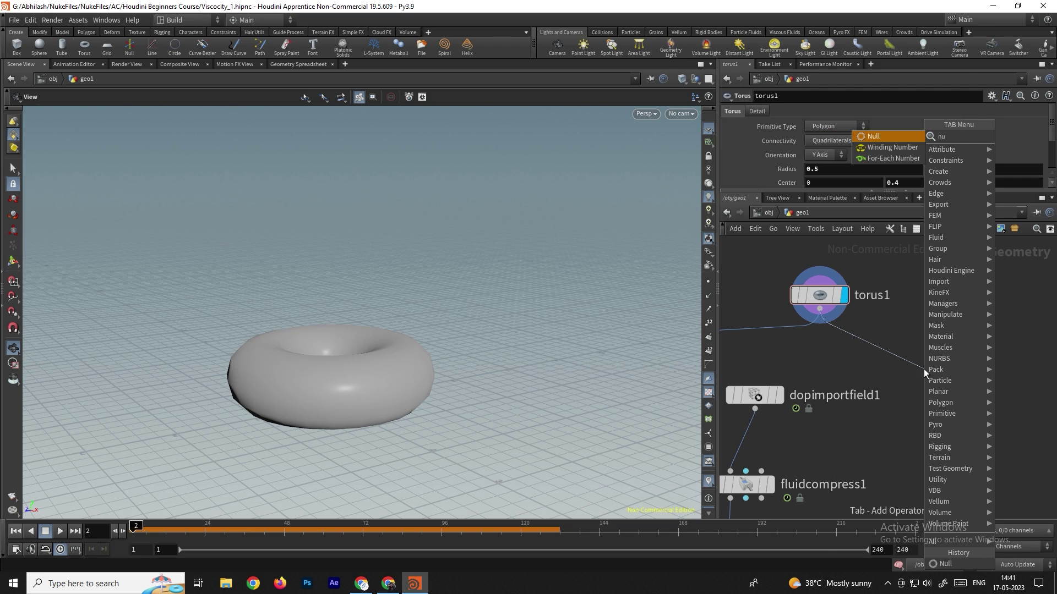
key("Return")
Step: Rename the null connected to torus1 as Out_Donut
double_click(962, 368)
type("Out_Donut")
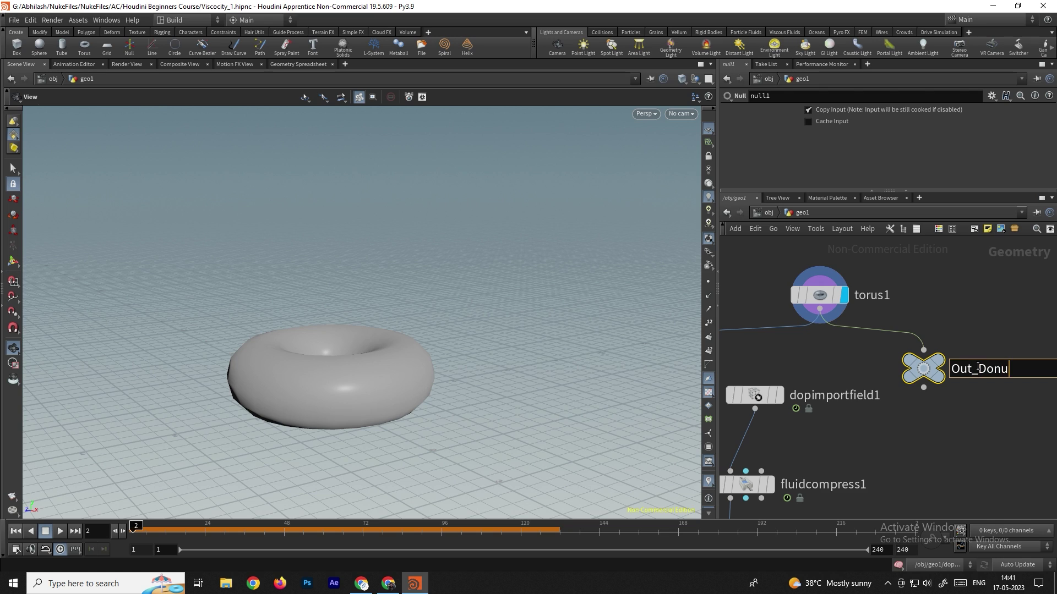
key("Return")
Step: Switch from the geo1 network to the stage context and add a SOP Import node
key("h")
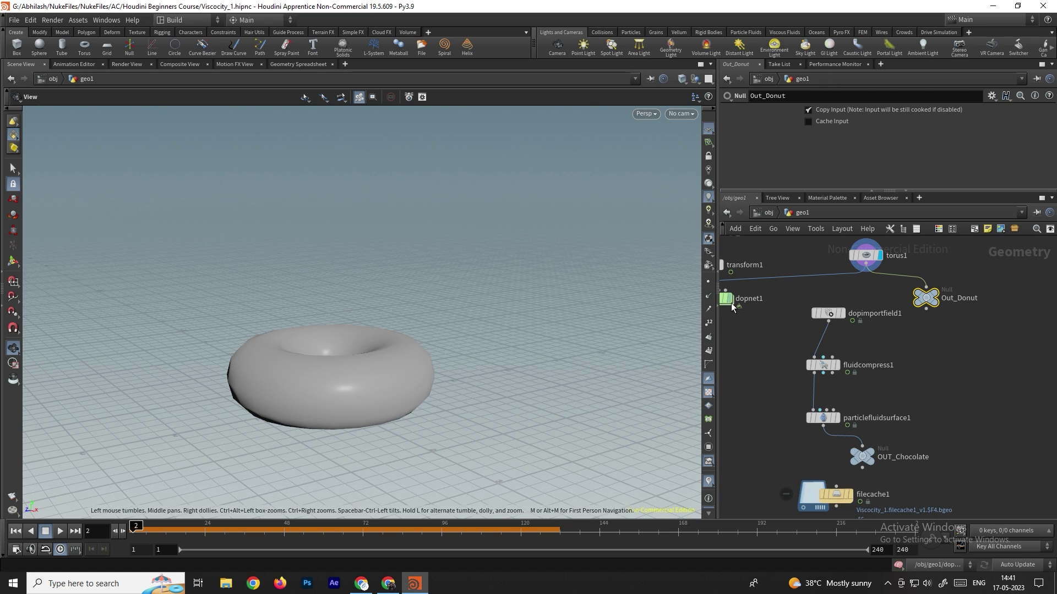
left_click(769, 213)
left_click(768, 213)
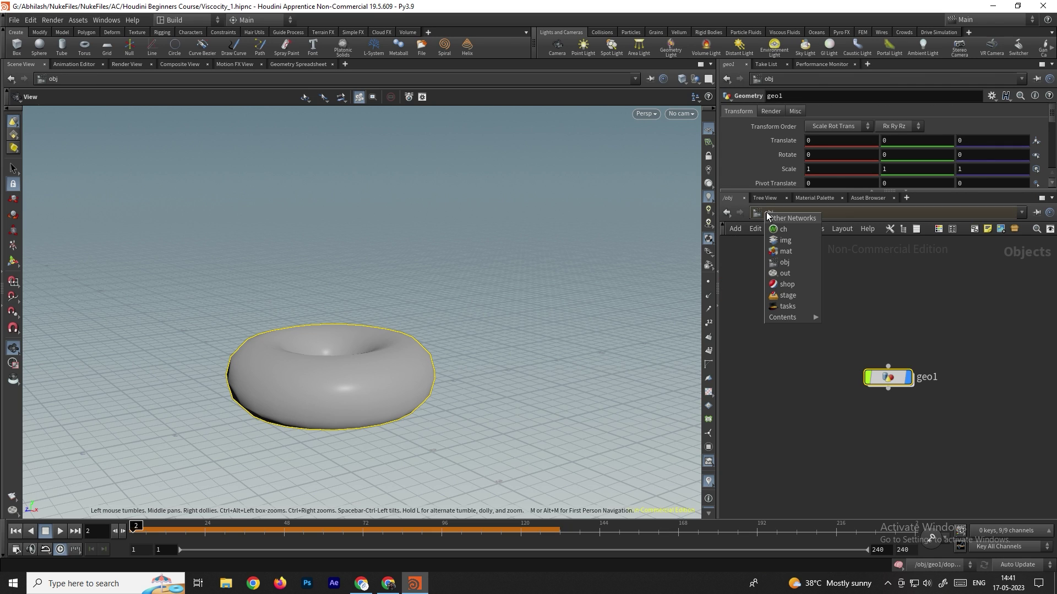
left_click(797, 295)
key("Tab")
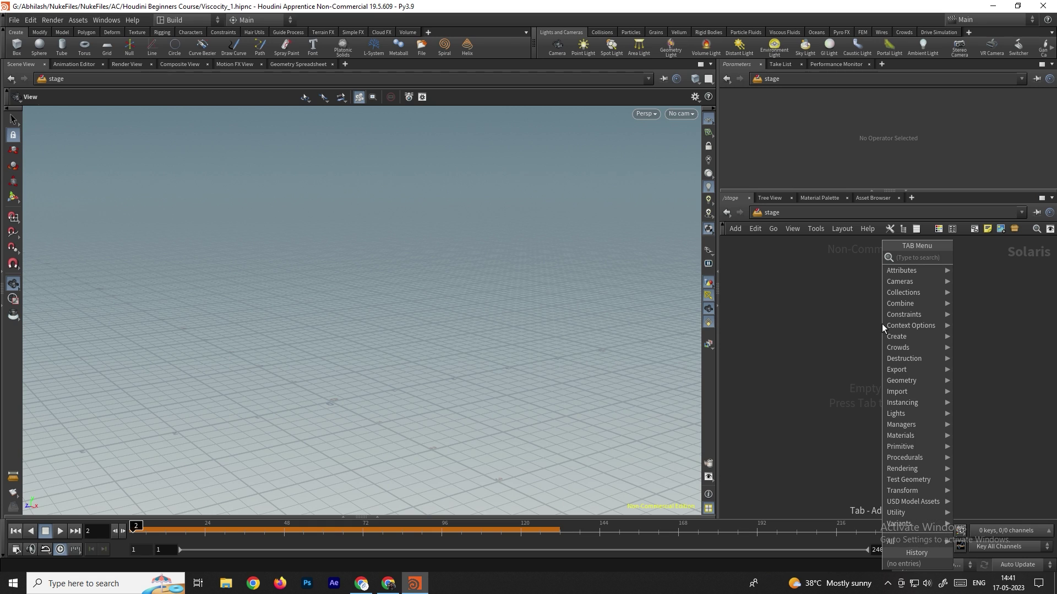
type("sopim")
key("Return")
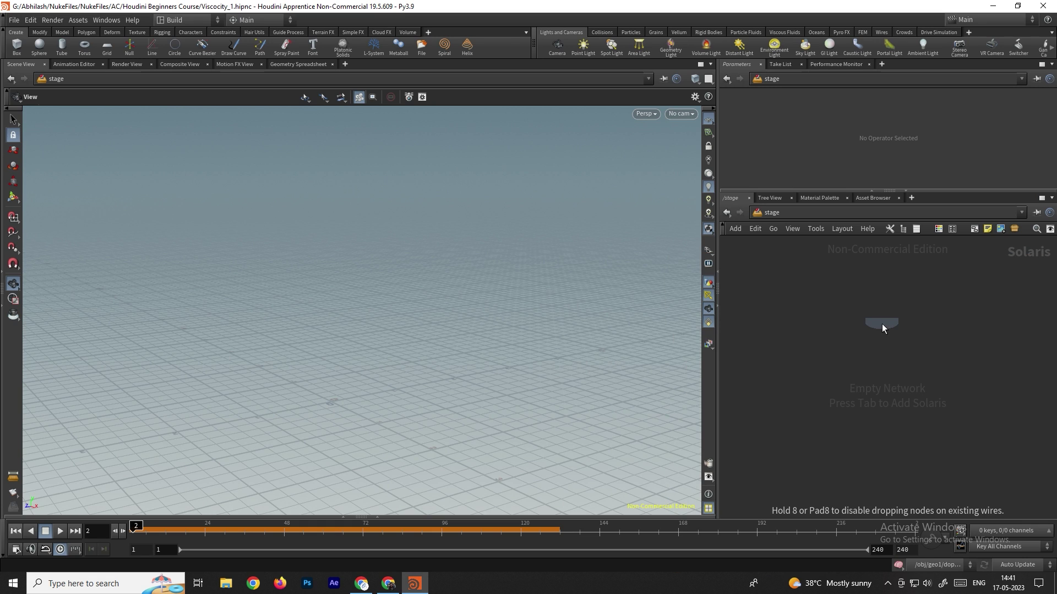
left_click(861, 325)
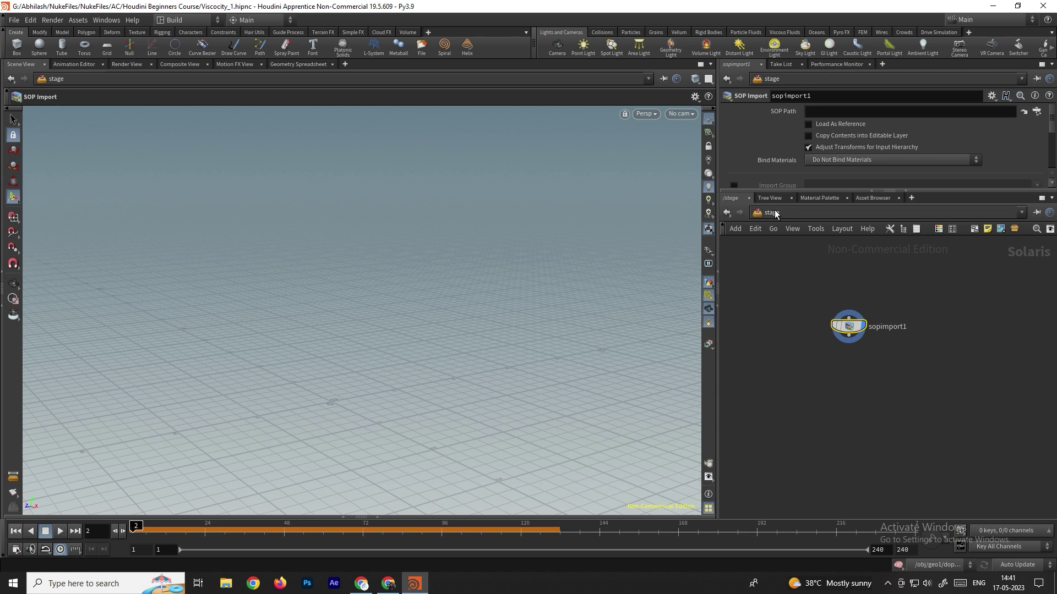
Step: Review the OUT_Chocolate and Out_Donut nulls inside geo1 and return to the stage network
mouse_move(851, 330)
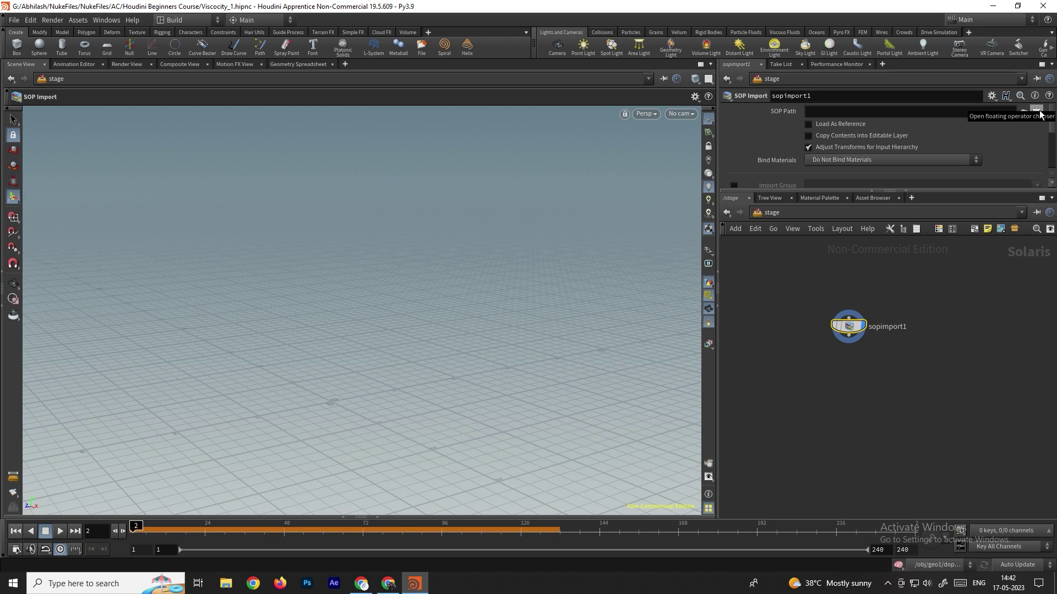
left_click(727, 213)
double_click(886, 377)
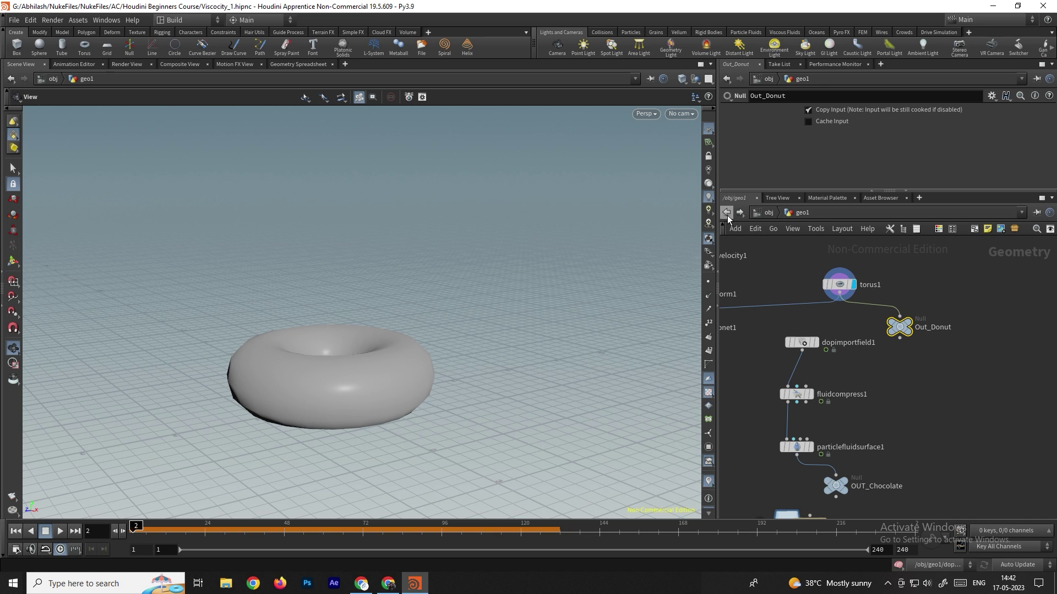
left_click(770, 213)
left_click(762, 215)
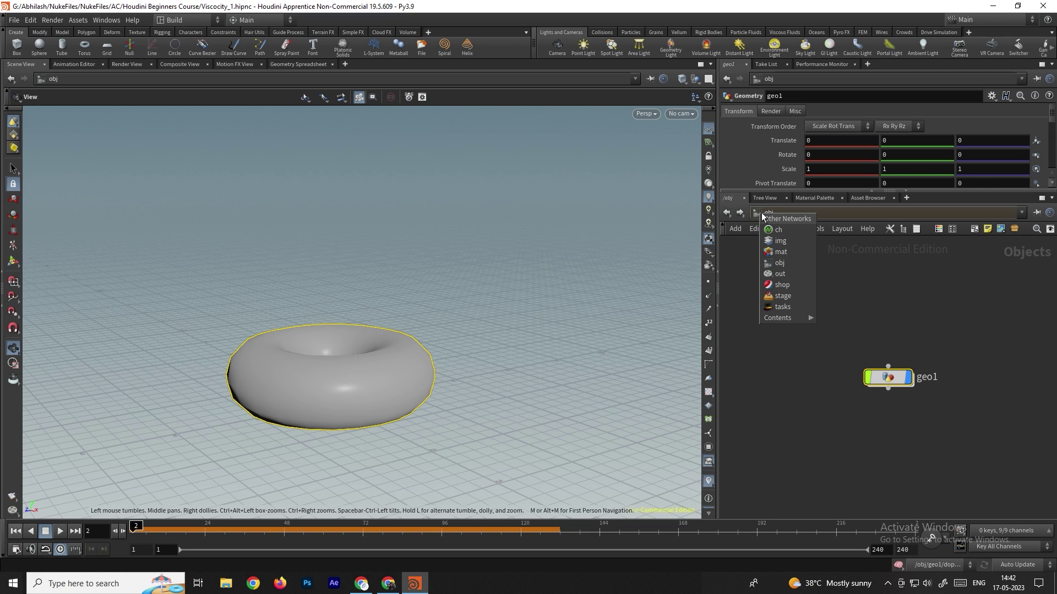
left_click(788, 296)
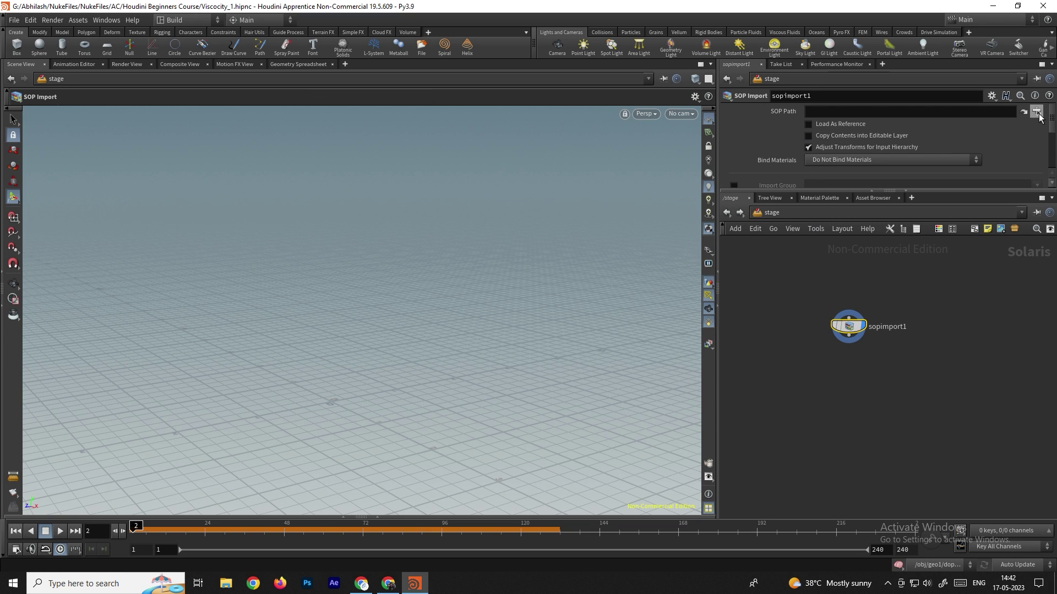
Step: Set the SOP Path of sopimport1 to /obj/geo1/OUT_Chocolate
left_click(1038, 112)
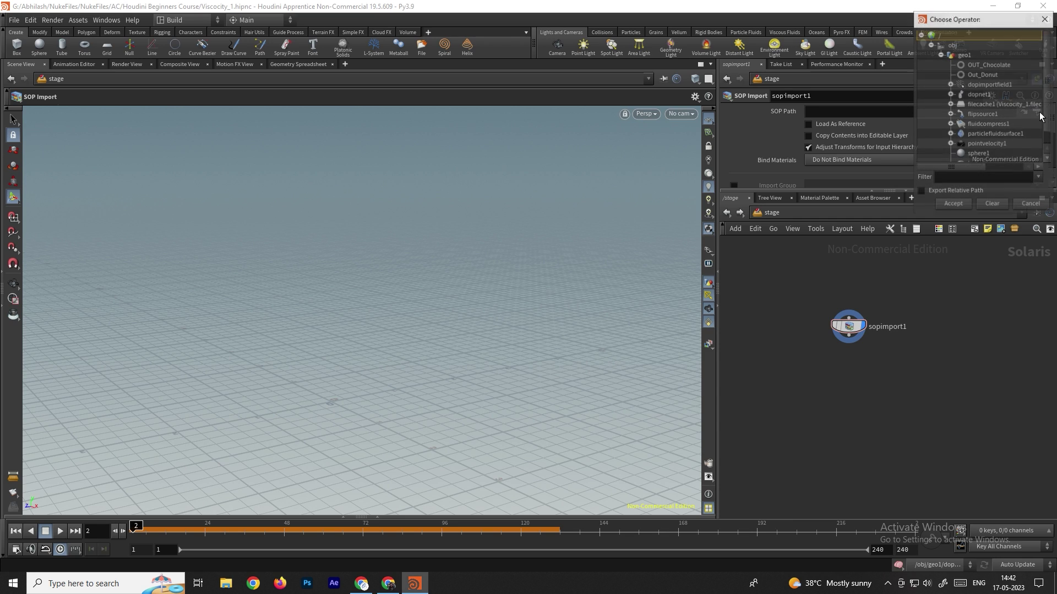
left_click(998, 65)
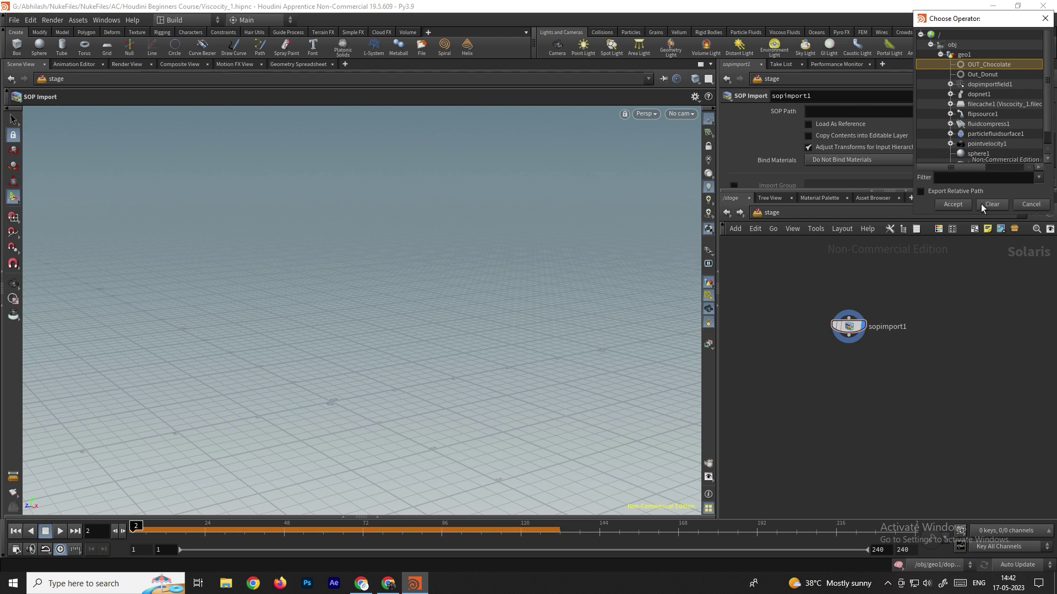
left_click(957, 204)
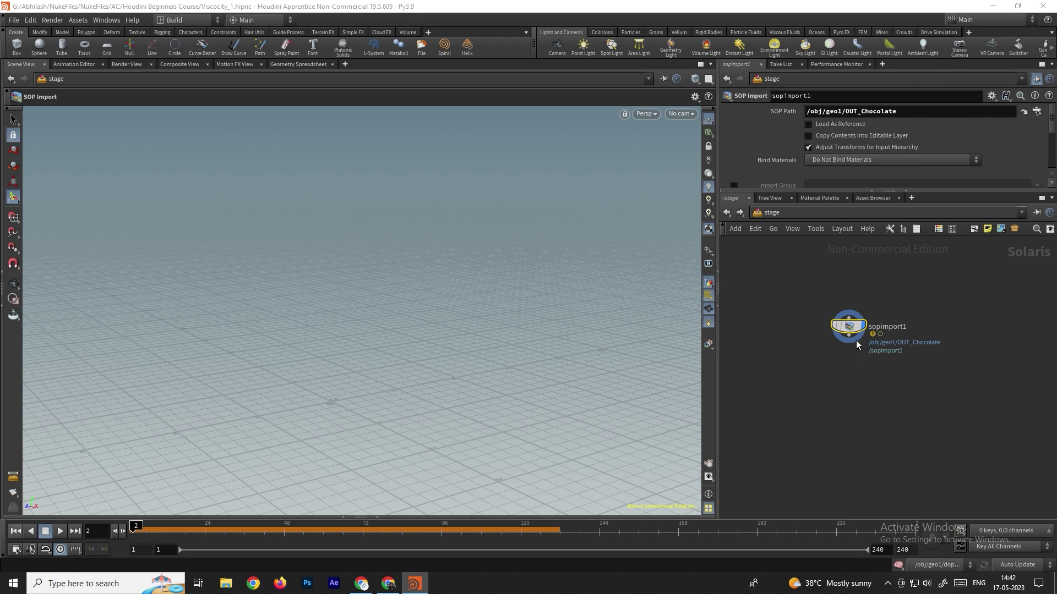
left_click_drag(856, 341, 848, 342)
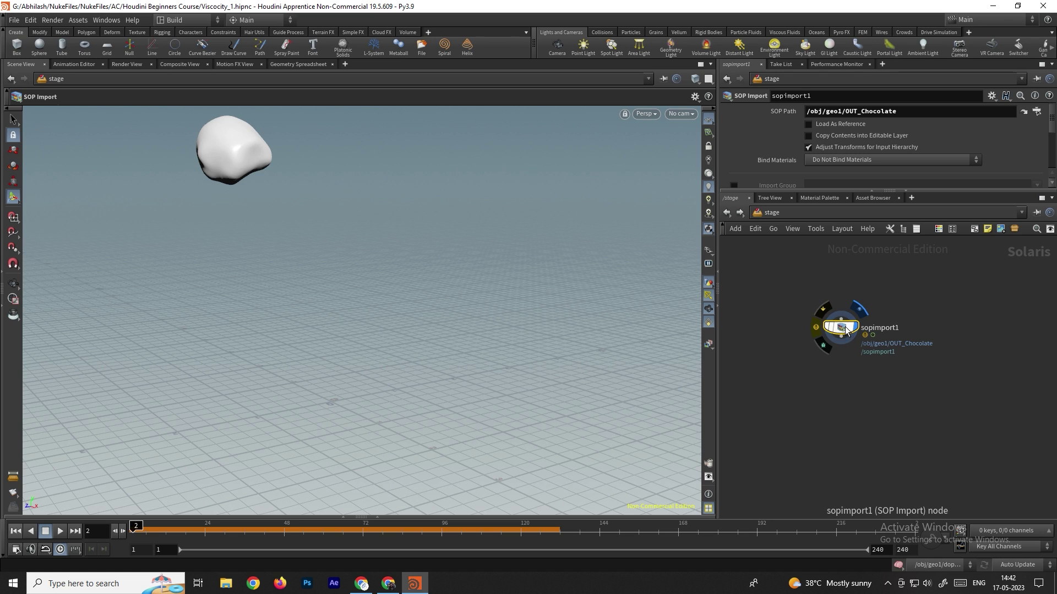
Step: Duplicate sopimport1, place the copy beside it, and set the copy's SOP Path to /obj/geo1/Out_Donut
key("ctrl+c")
key("ctrl+v")
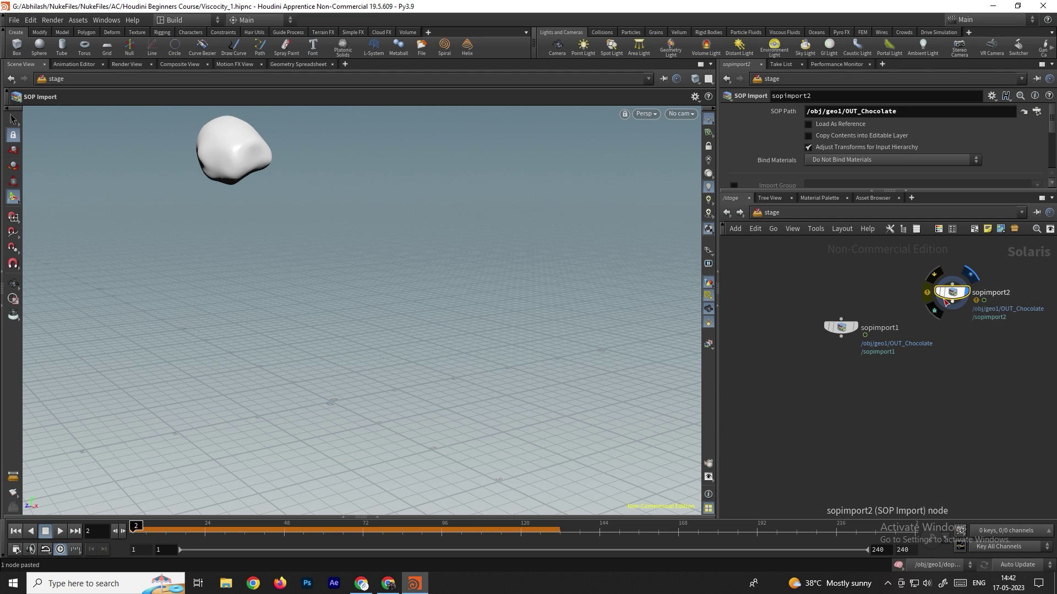
left_click_drag(953, 297, 936, 322)
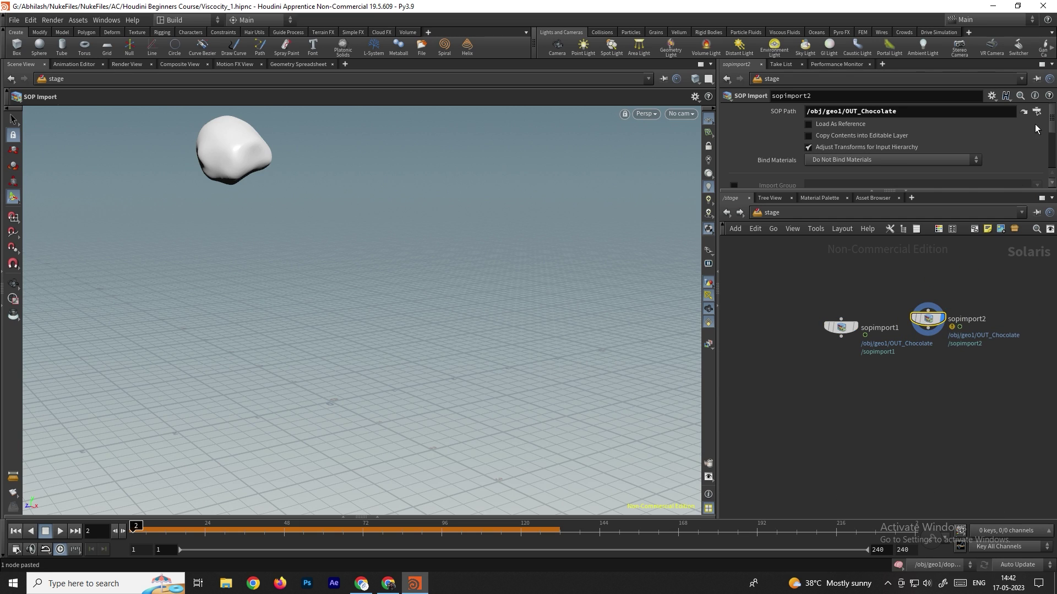
left_click(1036, 111)
left_click(988, 75)
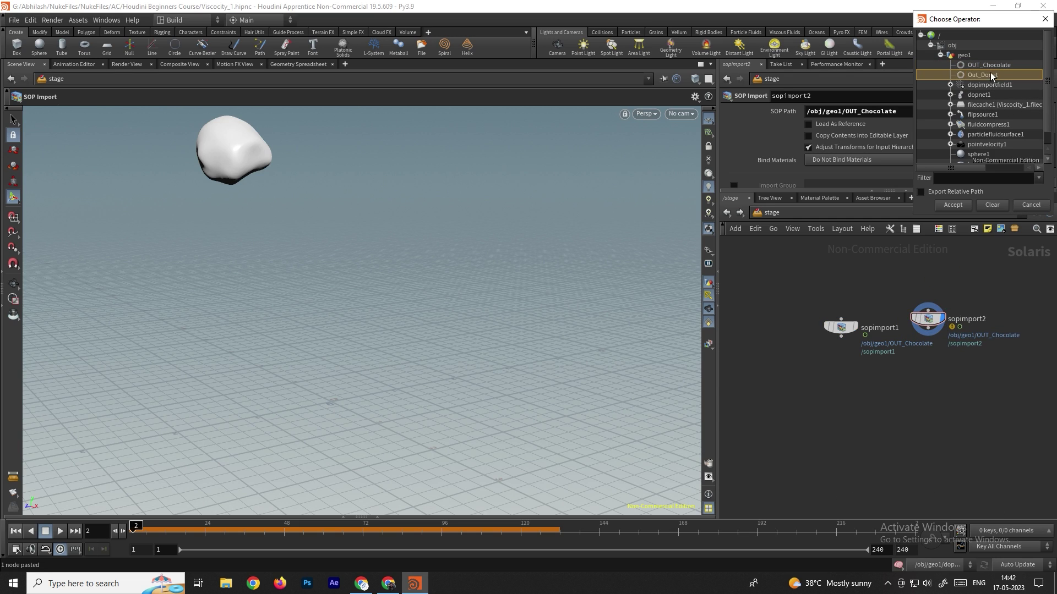
left_click(955, 204)
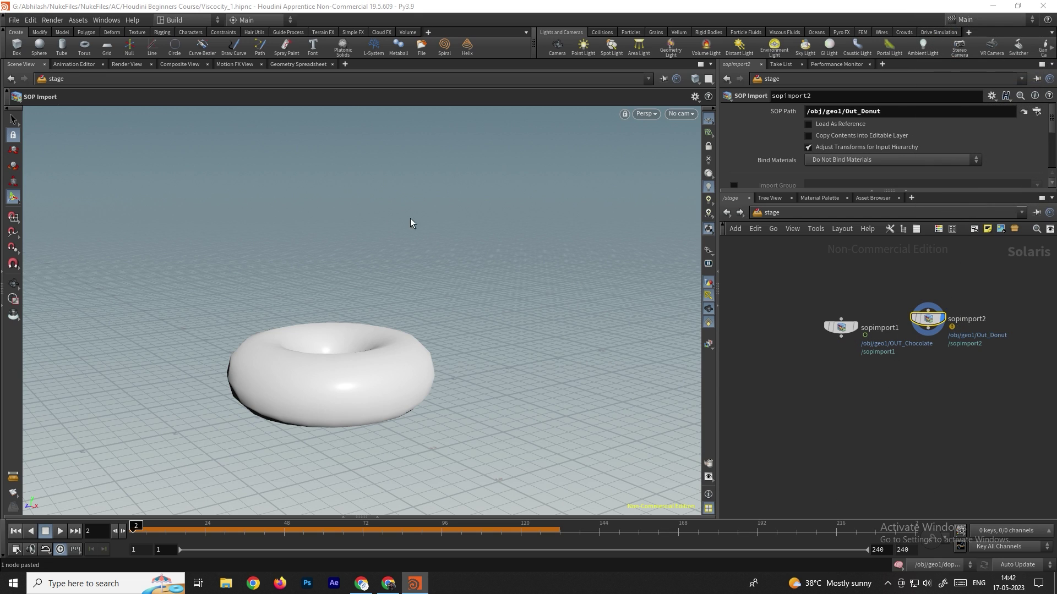
Step: Add a Merge node, connect both SOP Import nodes to it, and display the merged result
key("Tab")
type("merg")
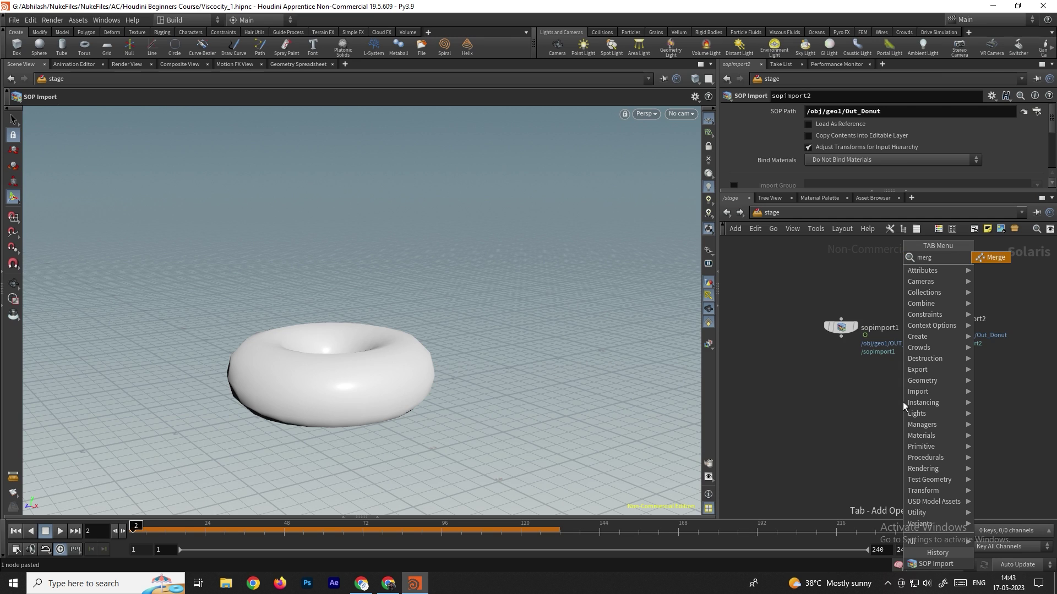
key("Return")
left_click(903, 404)
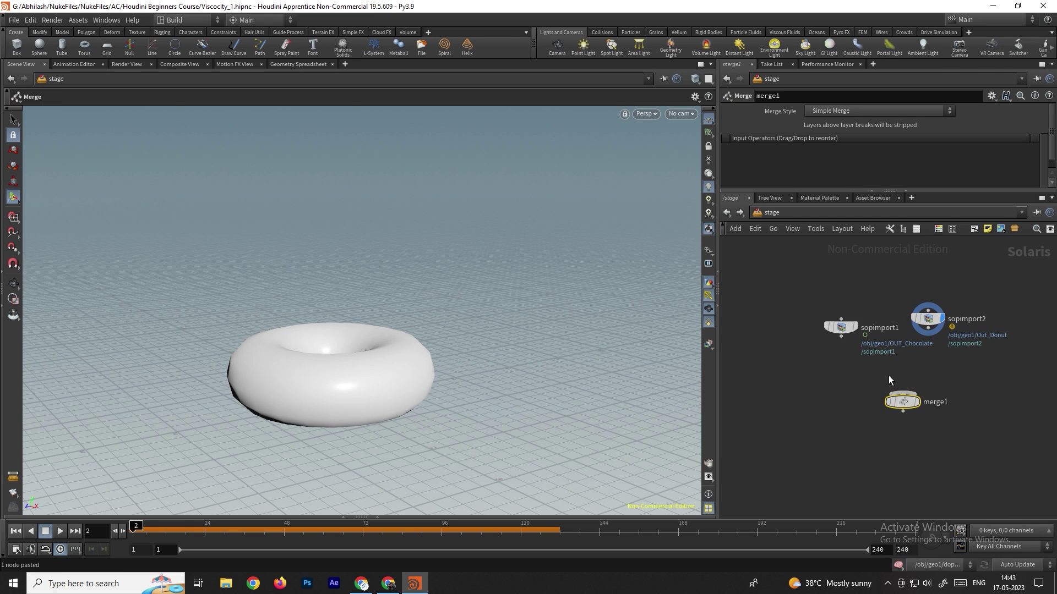
left_click_drag(841, 336, 902, 394)
left_click_drag(928, 333, 905, 394)
left_click(919, 402)
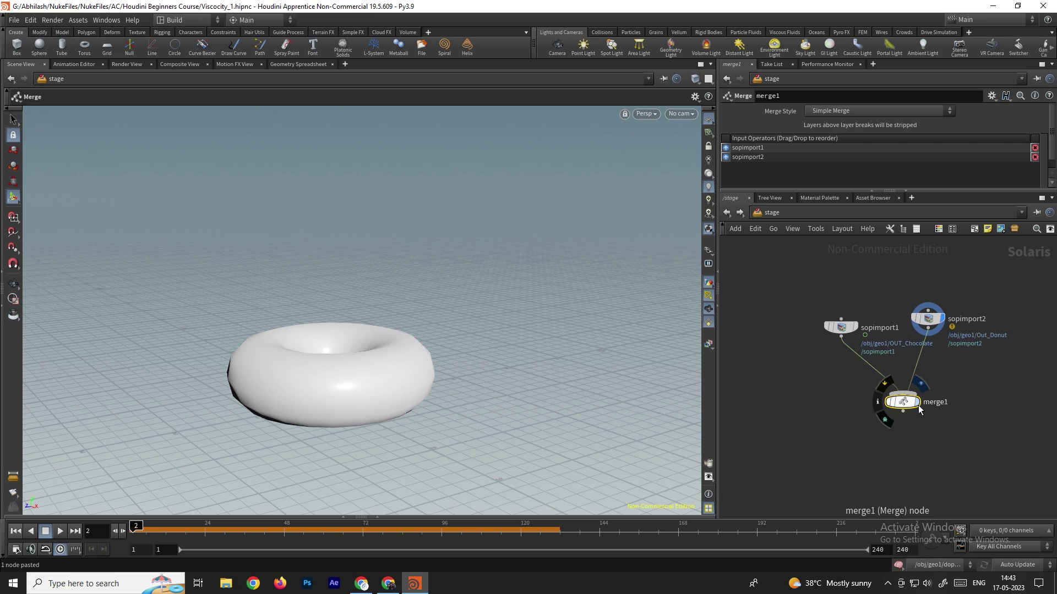
Step: Rename the sopimport1 node as Chocolate
double_click(880, 328)
left_click_drag(908, 328, 849, 324)
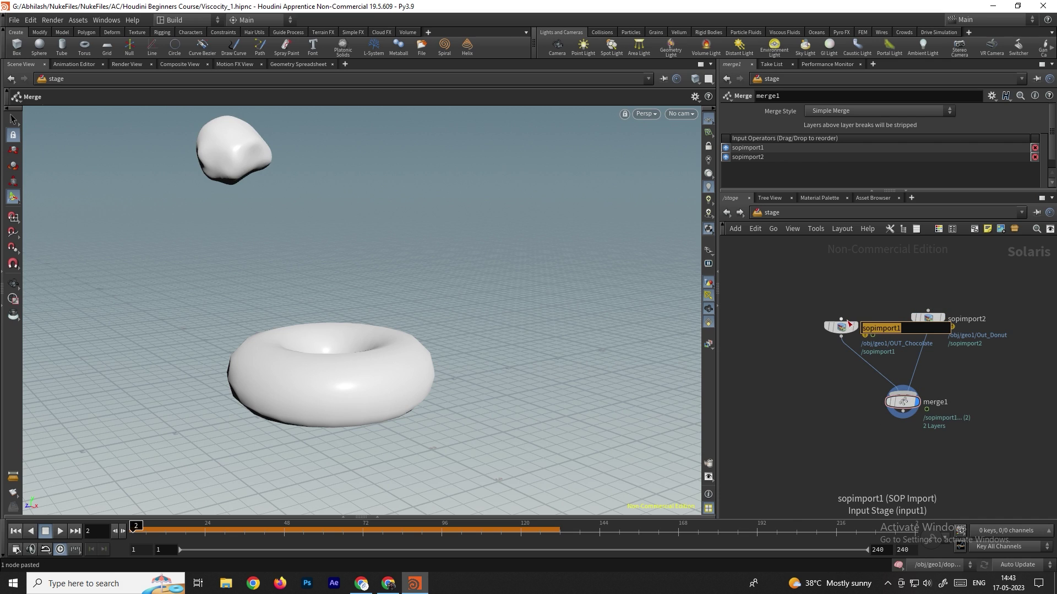
type("Chocolate")
key("Return")
Step: Rename the sopimport2 node as Donut
double_click(967, 319)
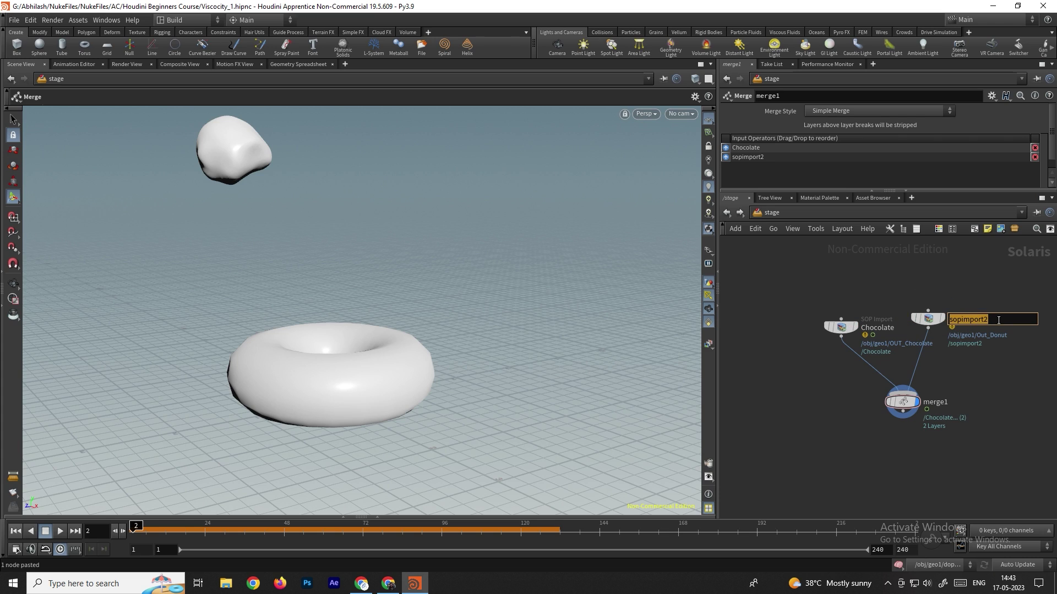
type("Donut")
key("Return")
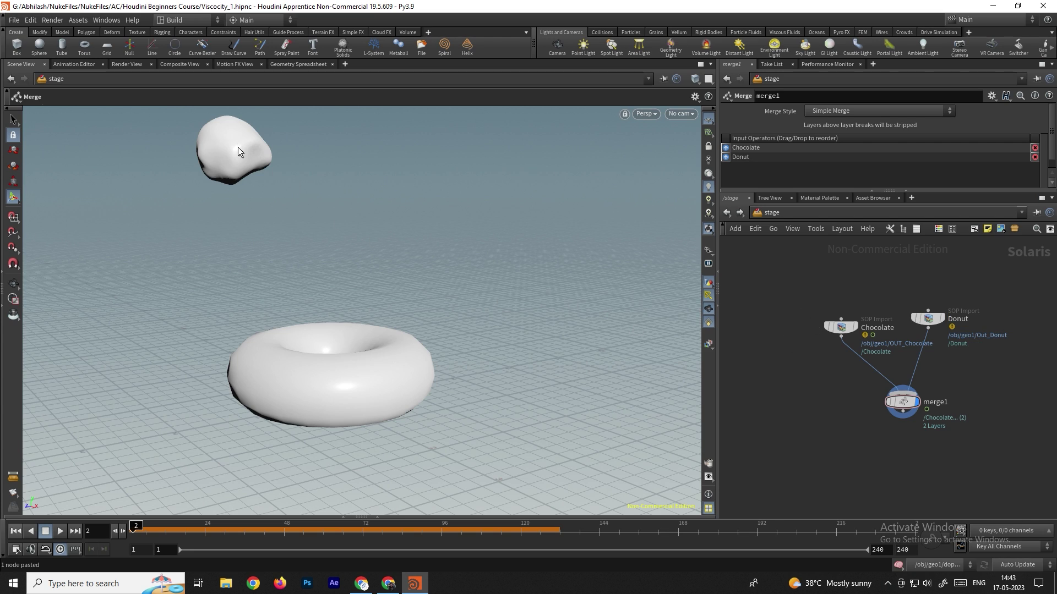
Step: Add a Material Library node below merge1 and connect the merge output to it
middle_click_drag(887, 461, 782, 411)
key("Tab")
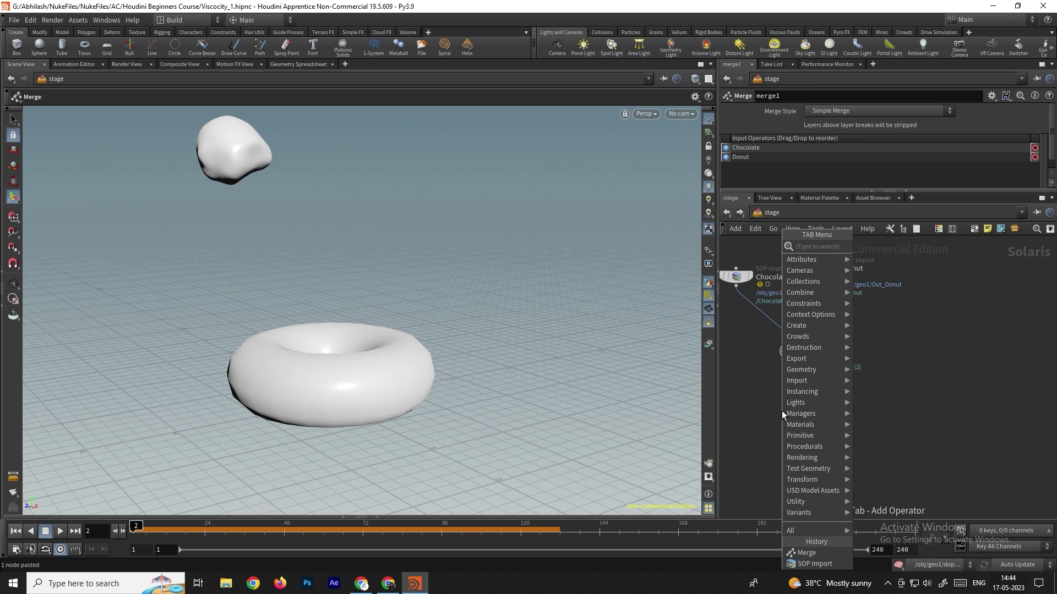
type("mat")
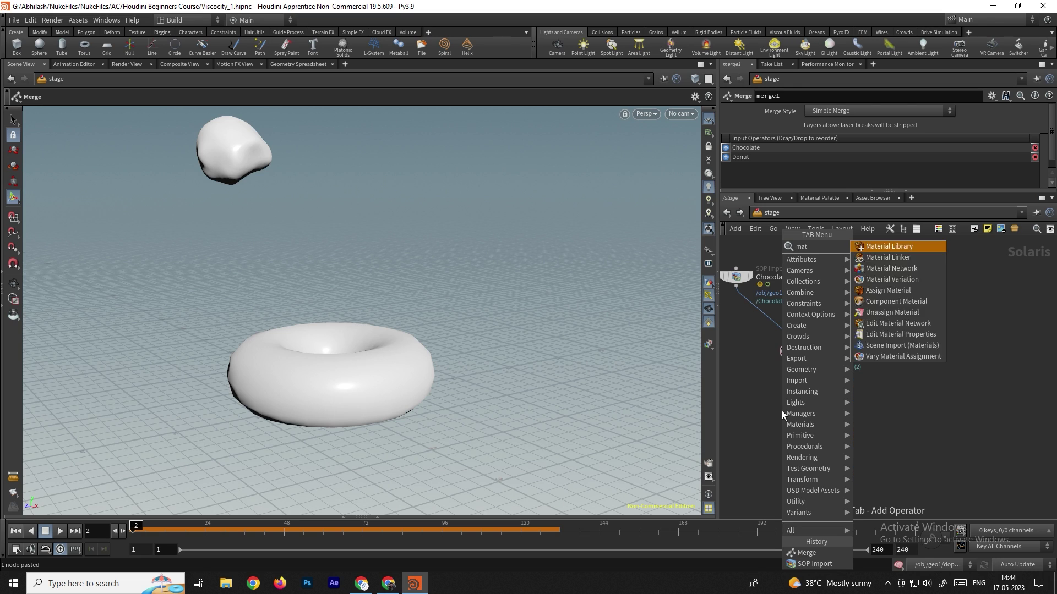
key("Return")
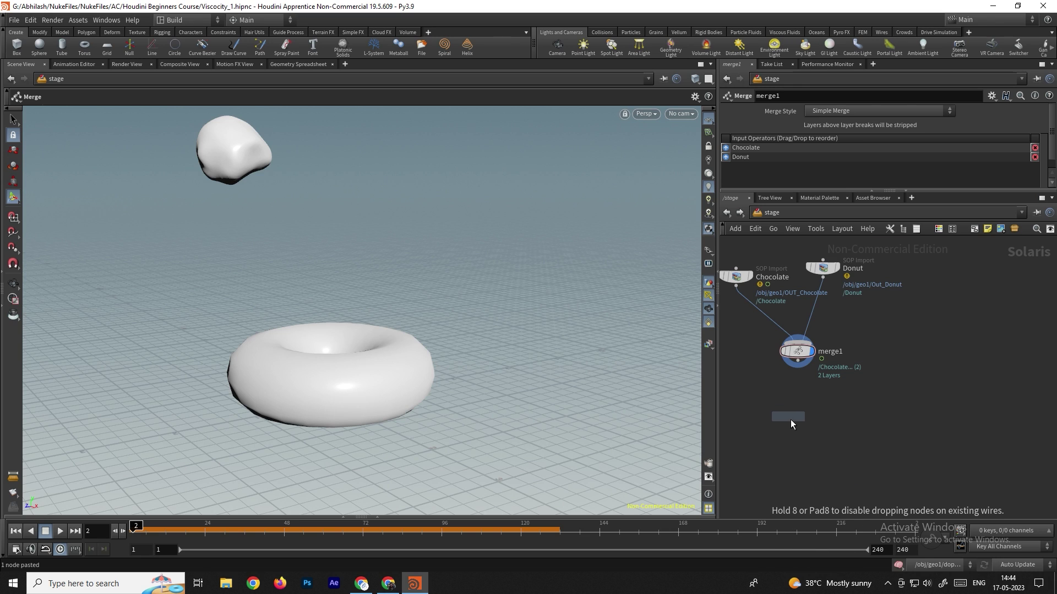
left_click(791, 421)
left_click_drag(800, 372, 793, 413)
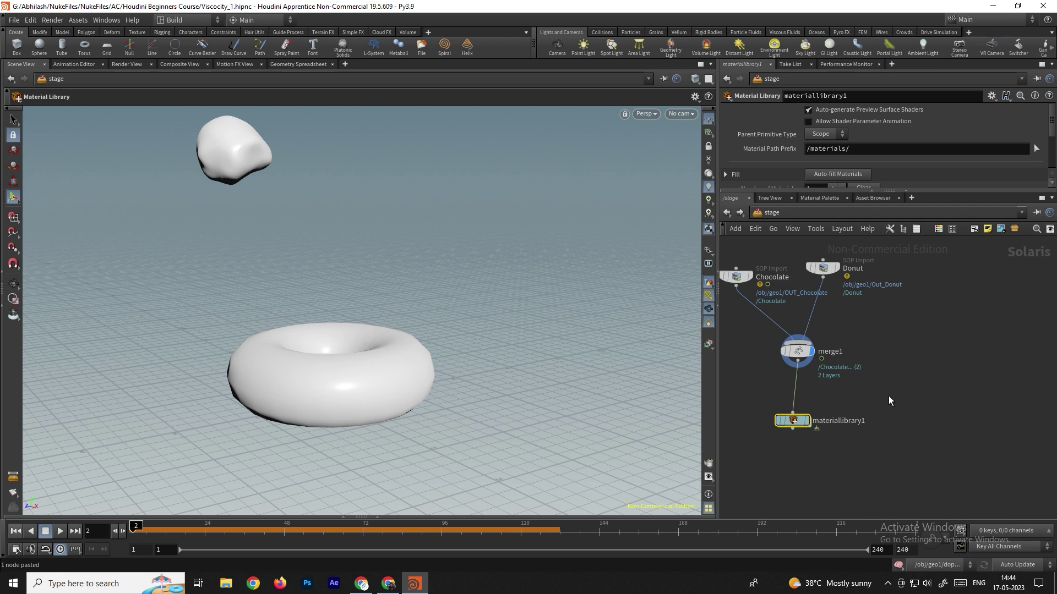
Step: Inside materiallibrary1, add an MtlX Standard Surface shader and name it Chocolate
double_click(792, 421)
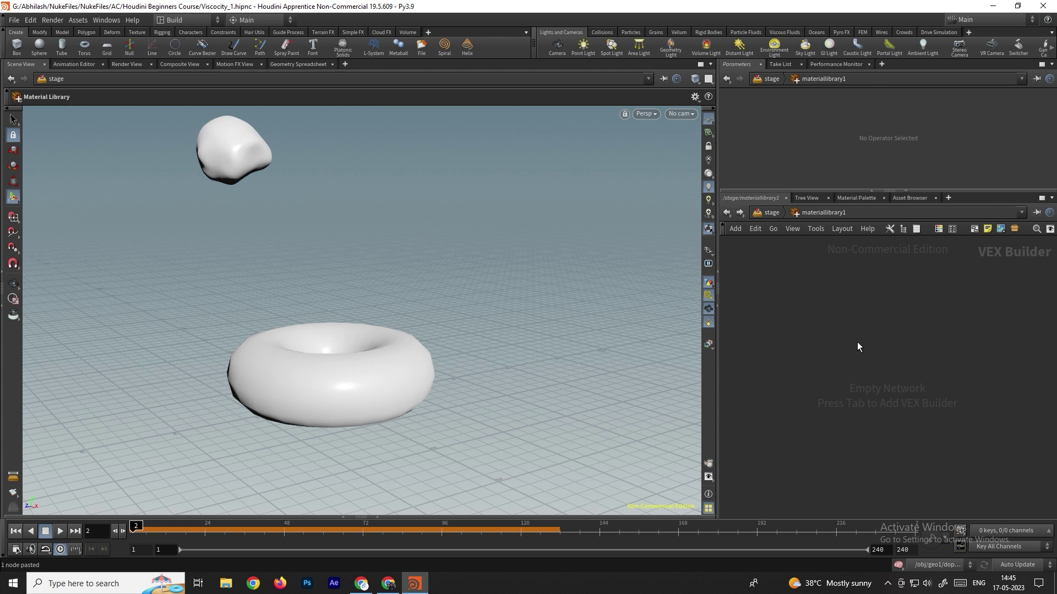
key("Tab")
type("mtlx")
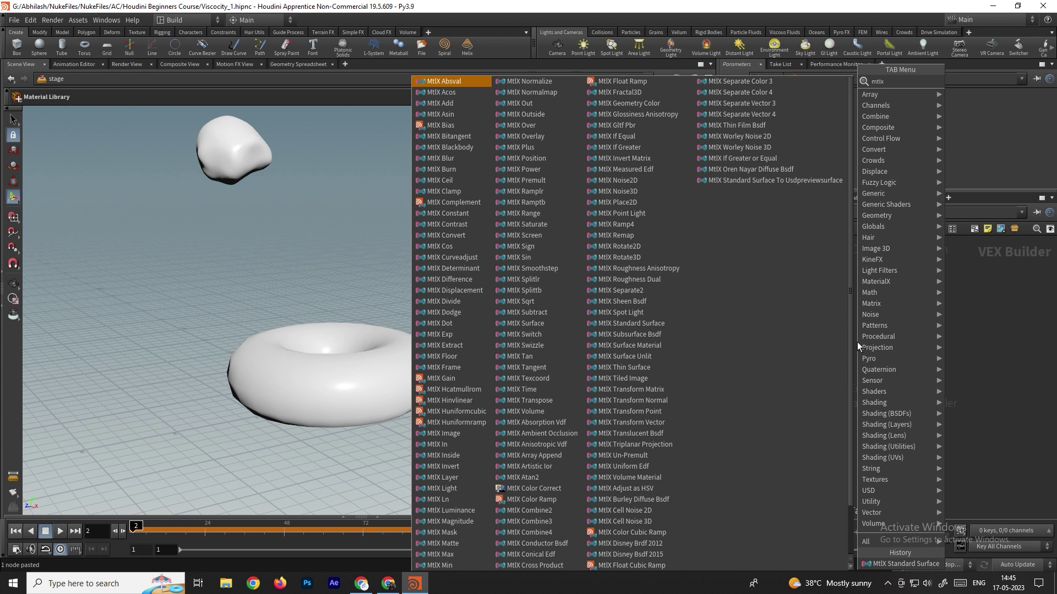
type(" standard")
key("Return")
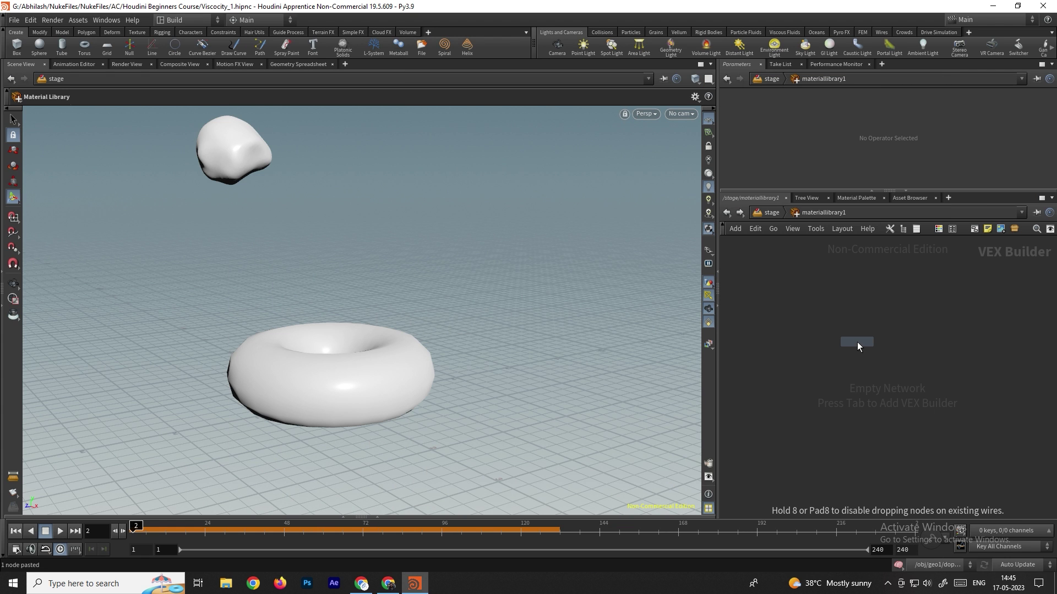
left_click(856, 342)
left_click_drag(846, 339, 774, 302)
double_click(832, 305)
type("Chocolate")
key("Return")
Step: Duplicate the Chocolate shader, place the copy beside it, and rename the copy as Donut
scroll(840, 266, "down", 3)
left_click_drag(798, 262, 882, 336)
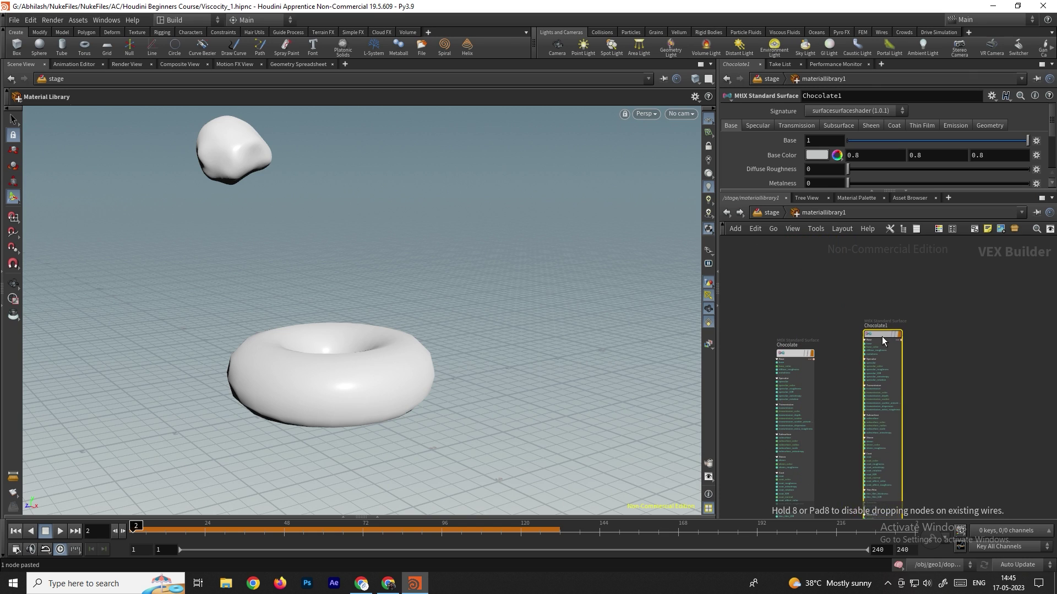
scroll(883, 337, "up", 3)
double_click(887, 320)
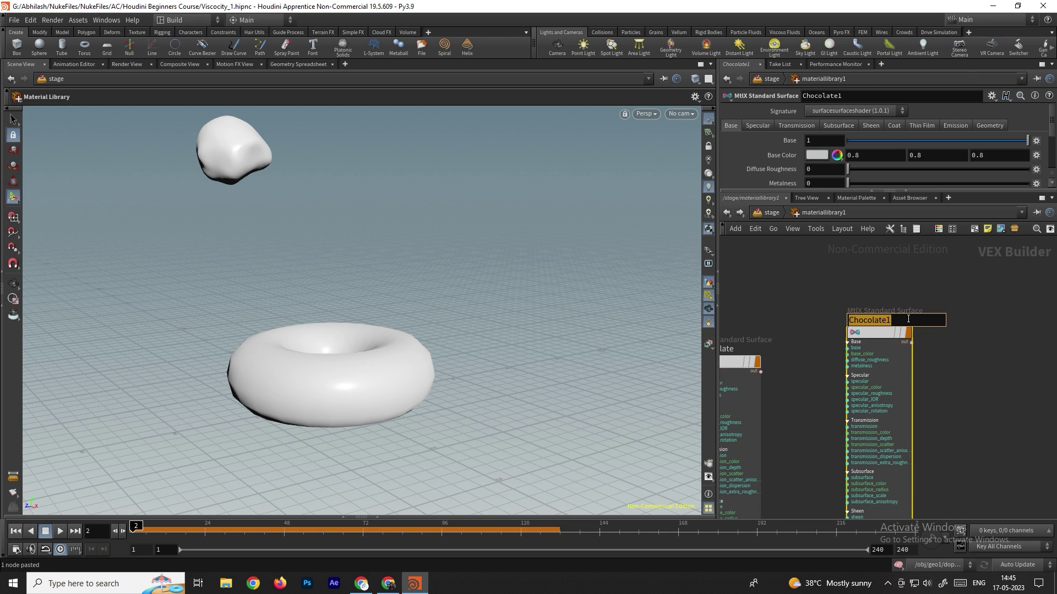
type("Donut")
key("Return")
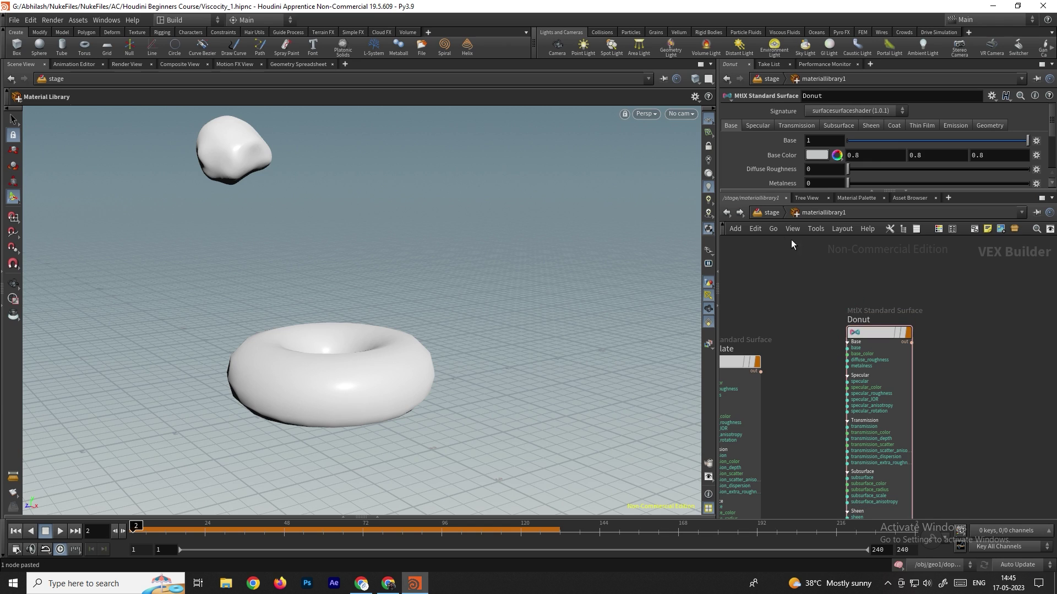
Step: Back at the stage level, auto-fill the materials of materiallibrary1 and enlarge its parameter area to show both entries
left_click(778, 212)
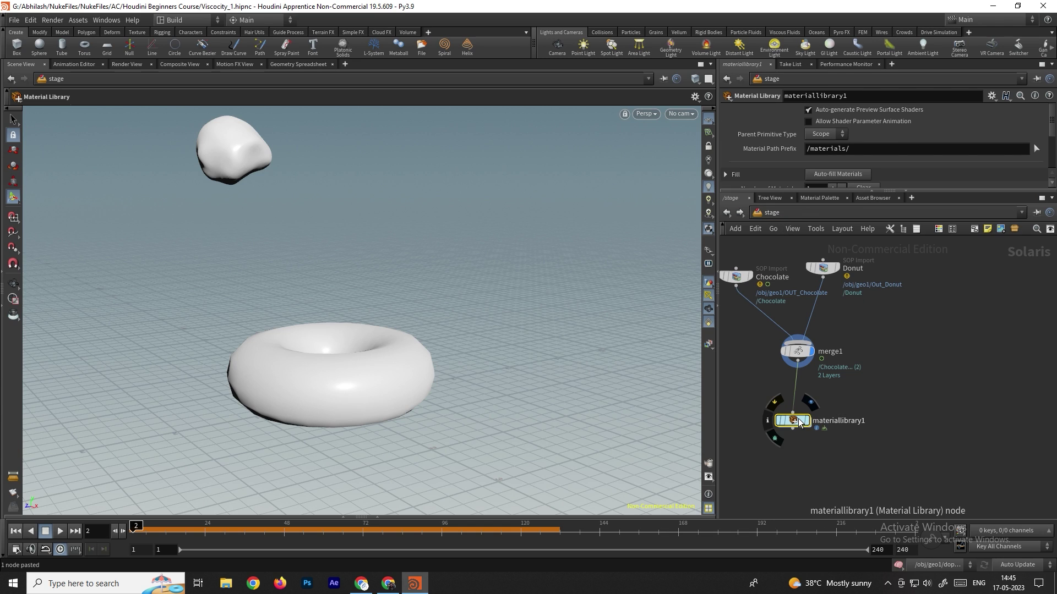
scroll(842, 160, "down", 1)
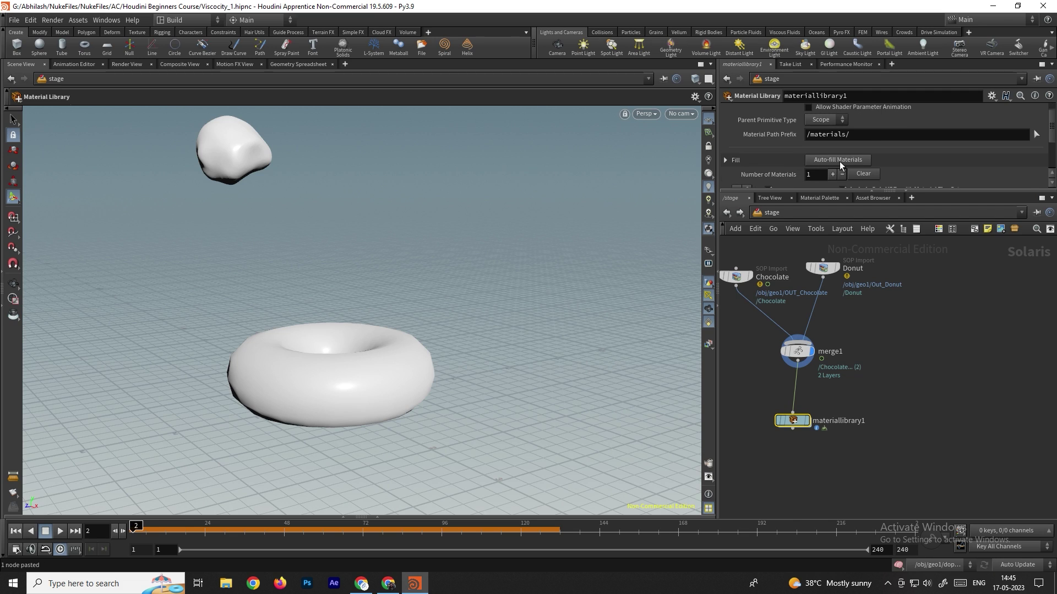
left_click(839, 160)
scroll(840, 164, "down", 1)
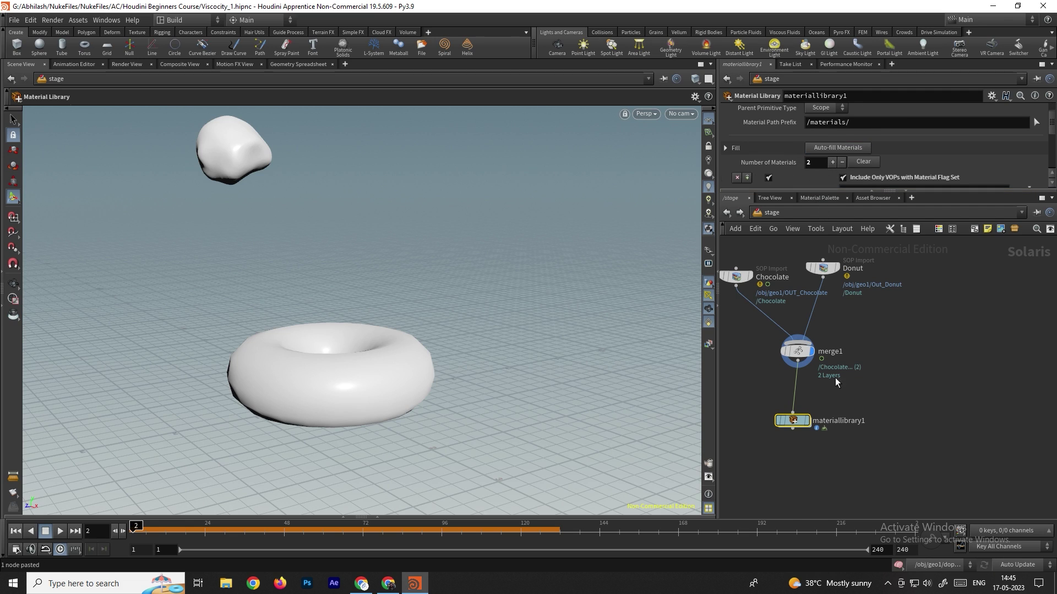
left_click_drag(824, 190, 825, 336)
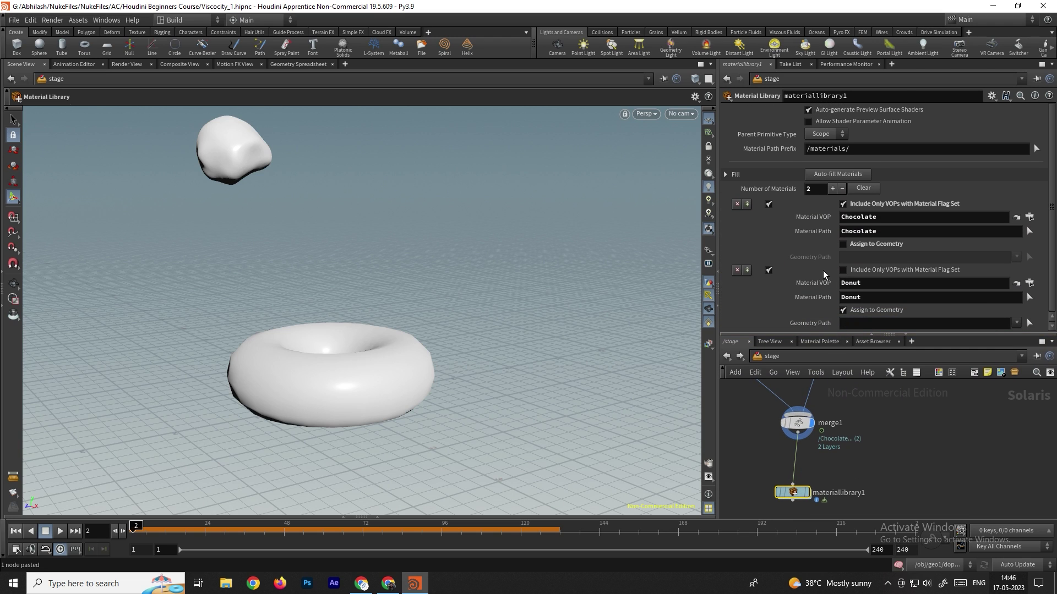
double_click(797, 493)
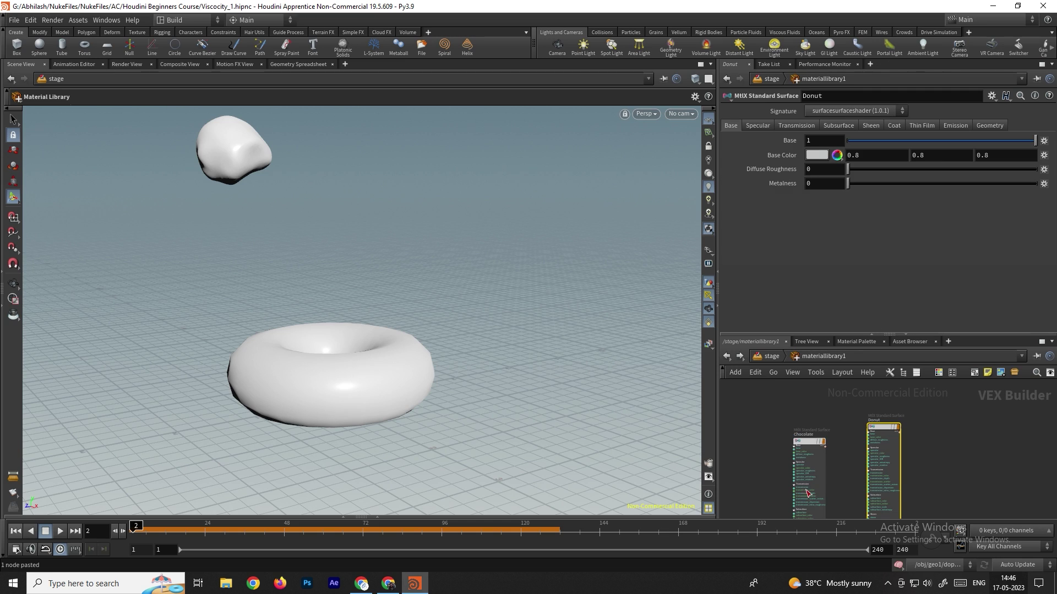
left_click(772, 356)
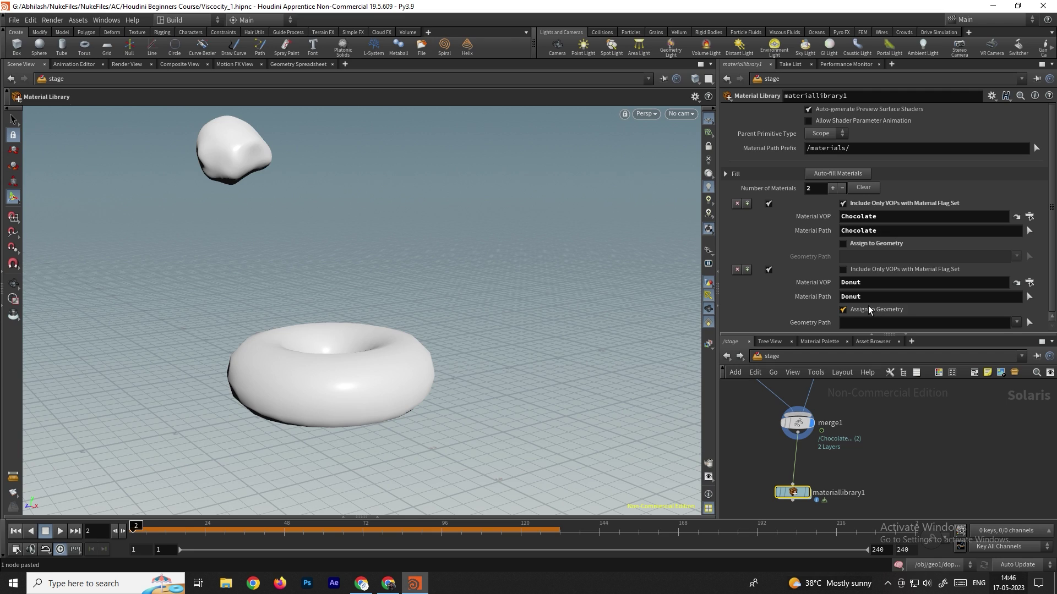
Step: Enable Assign to Geometry for the Chocolate material and set its Geometry Path from the Chocolate SOP Import node
left_click(867, 245)
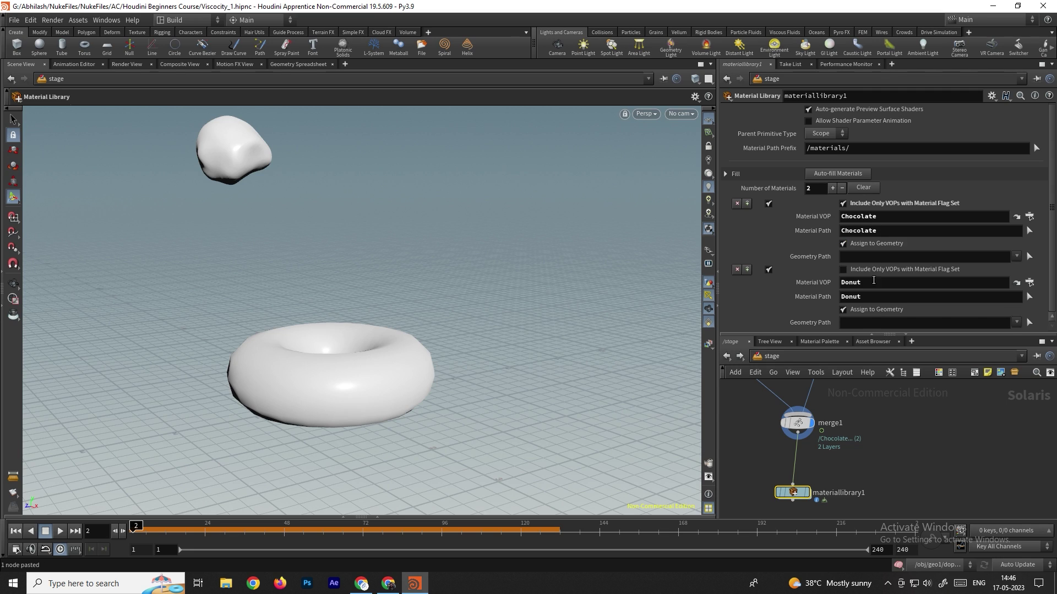
middle_click_drag(881, 411, 889, 467)
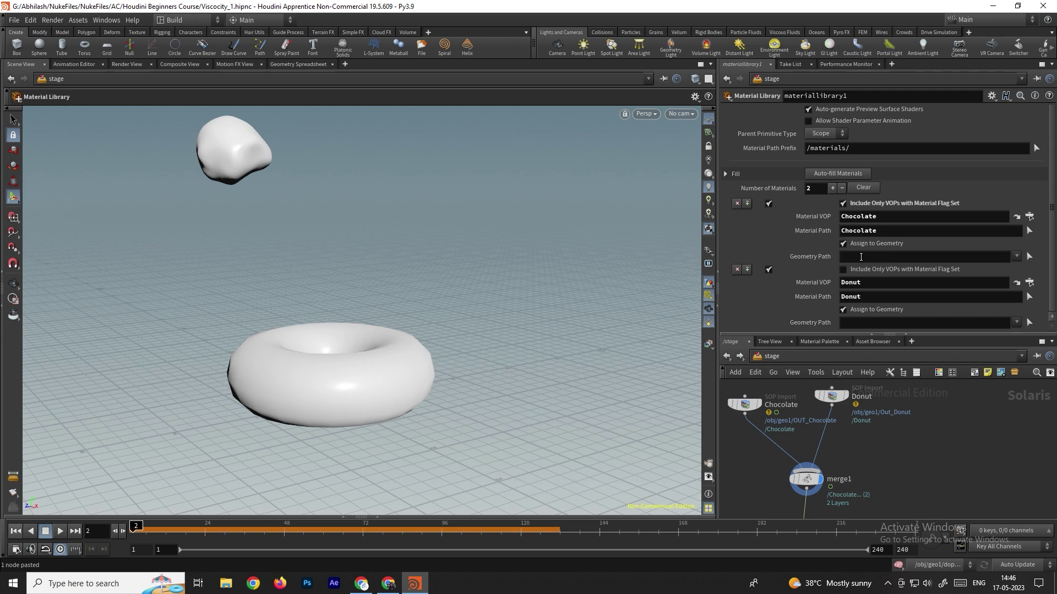
left_click_drag(747, 410, 857, 257)
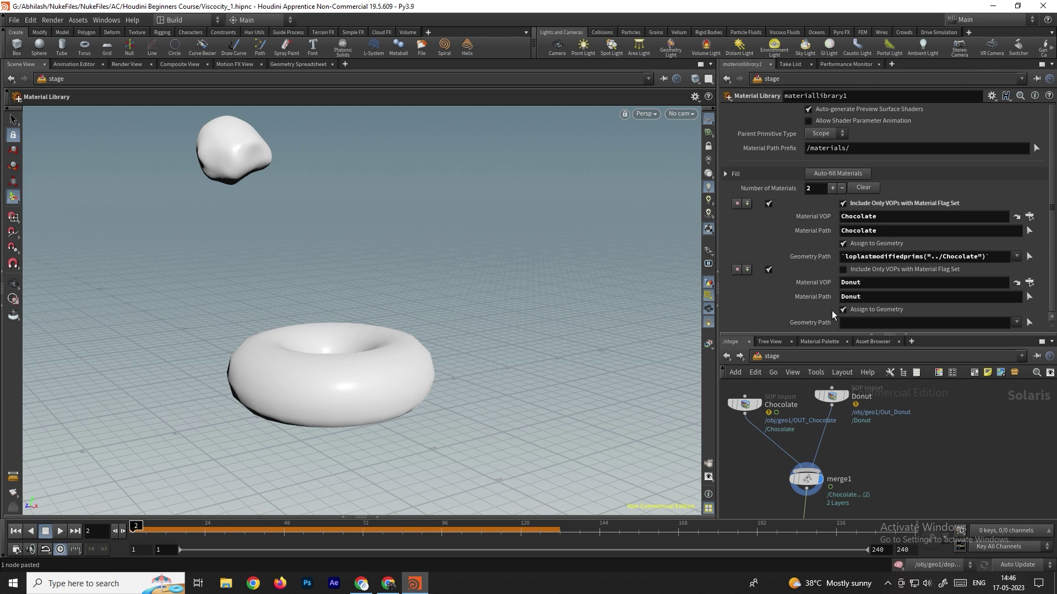
Step: Set the Donut material's Geometry Path from the Donut SOP Import node and display materiallibrary1
left_click_drag(835, 400, 867, 325)
middle_click_drag(825, 512, 826, 425)
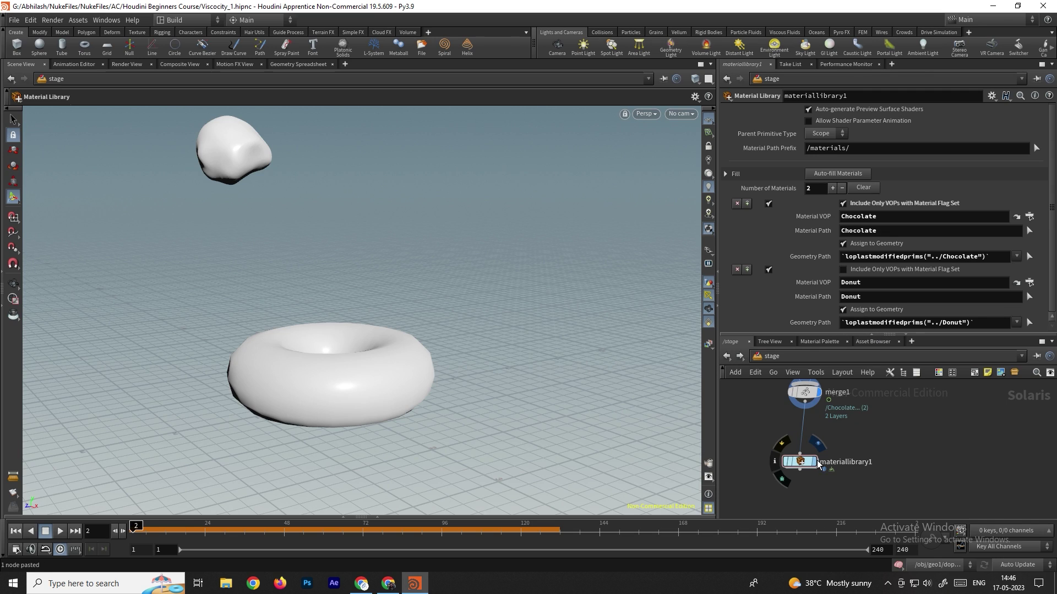
left_click(822, 462)
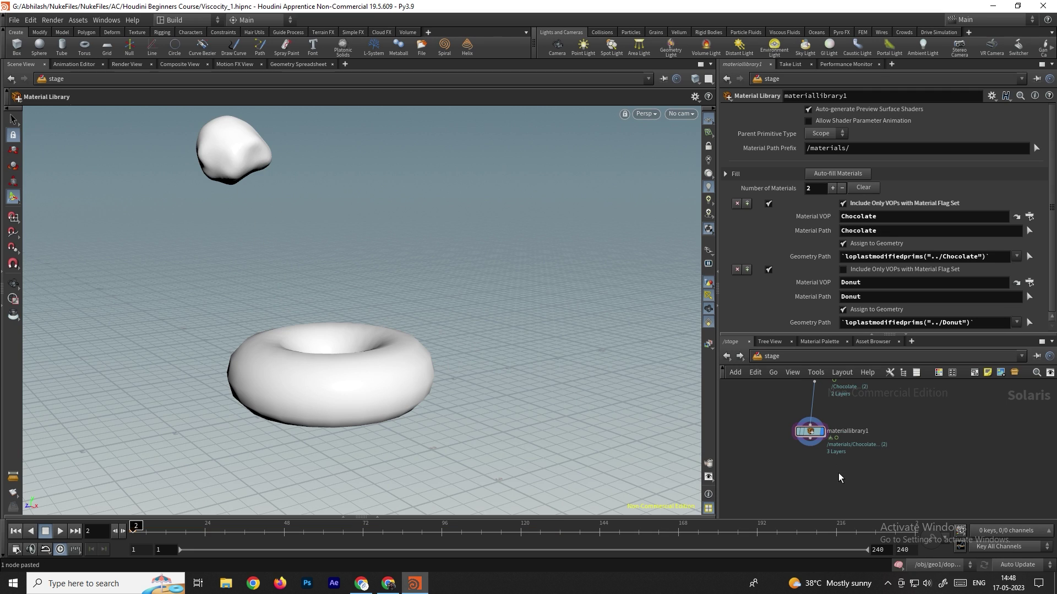
Step: Add Karma render nodes after materiallibrary1, connected to its output, and display karmarendersettings
key("Tab")
type("kar")
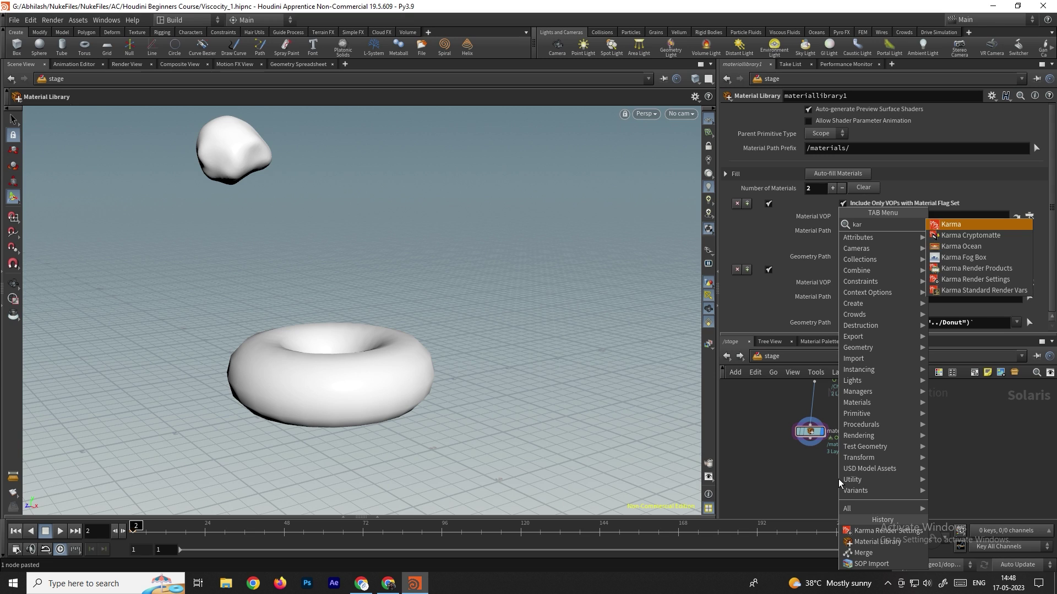
type("m")
key("Return")
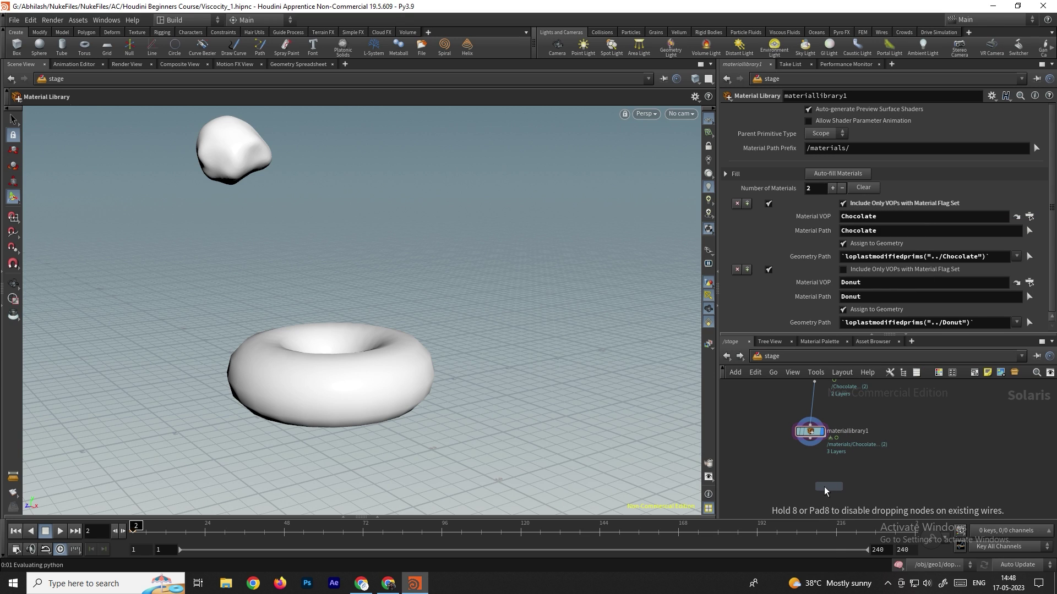
left_click(821, 486)
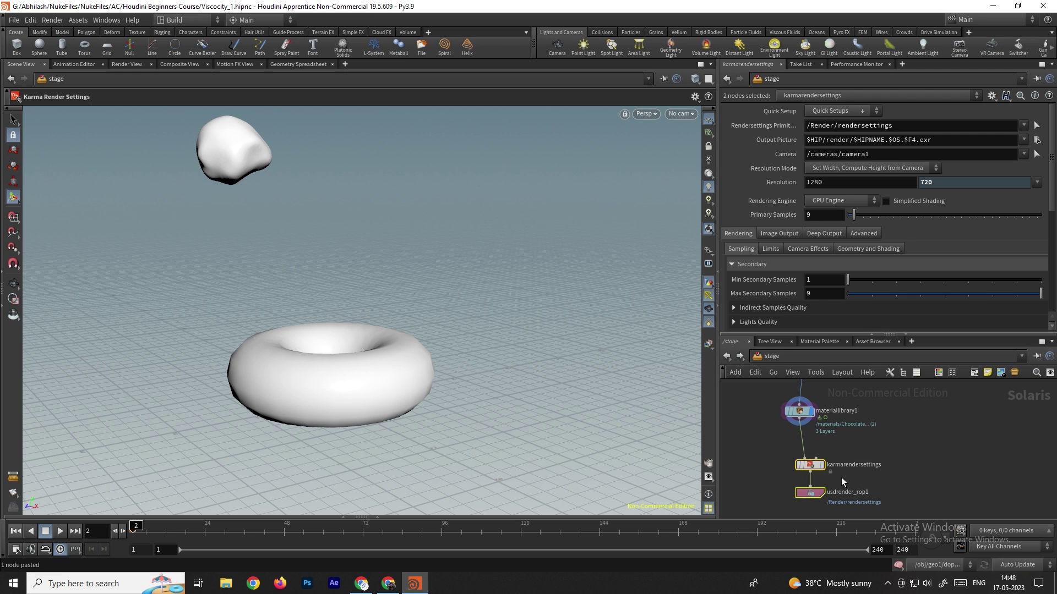
left_click(823, 467)
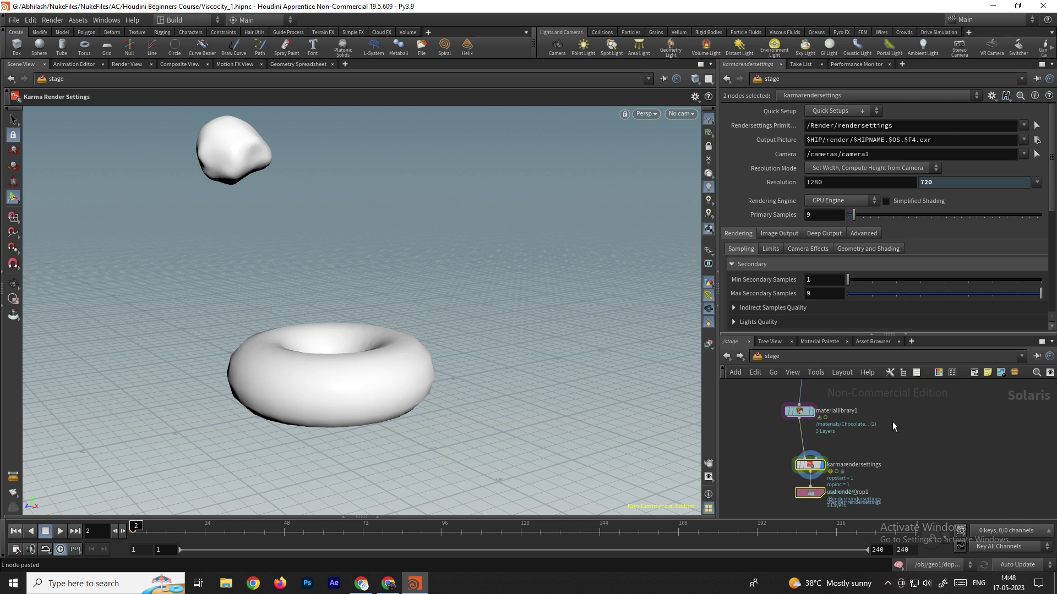
Step: Add a Dome Light node beside merge1, connect it into the merge, and bring up its base properties
middle_click_drag(892, 422, 892, 450)
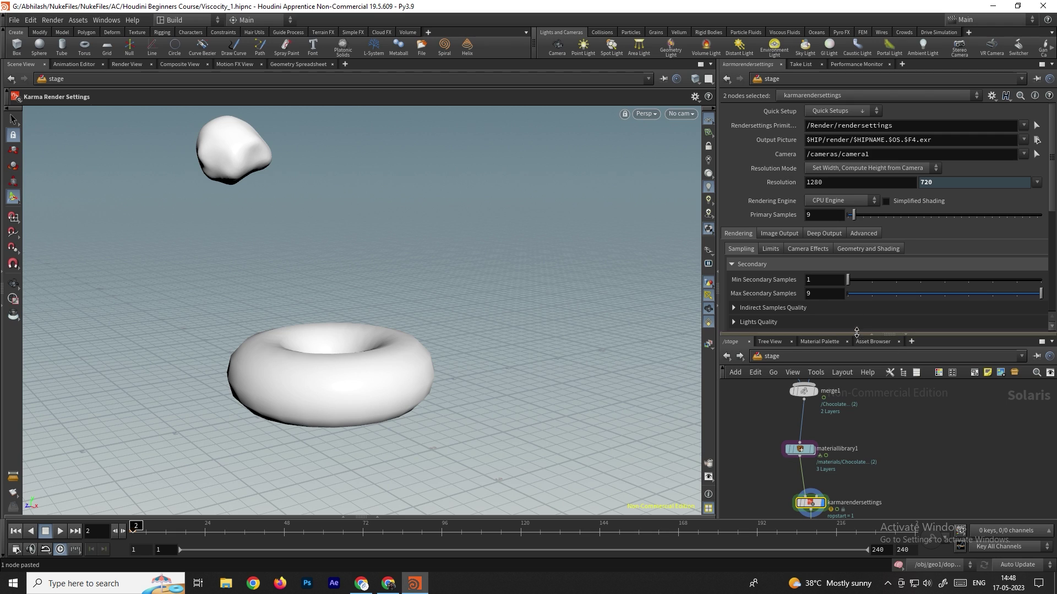
left_click_drag(856, 335, 843, 227)
scroll(889, 375, "up", 3)
key("Tab")
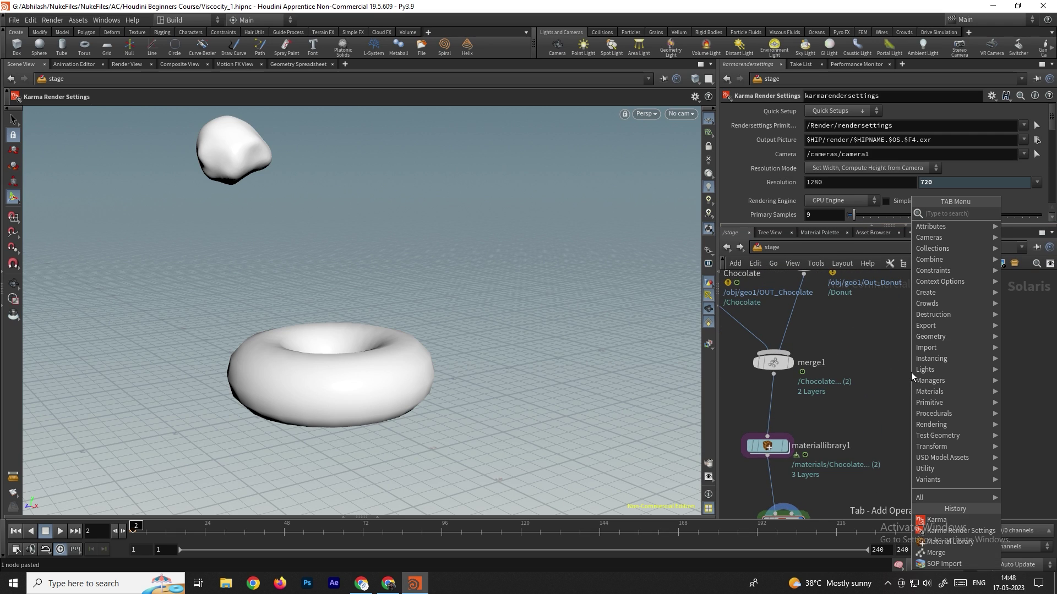
type("light")
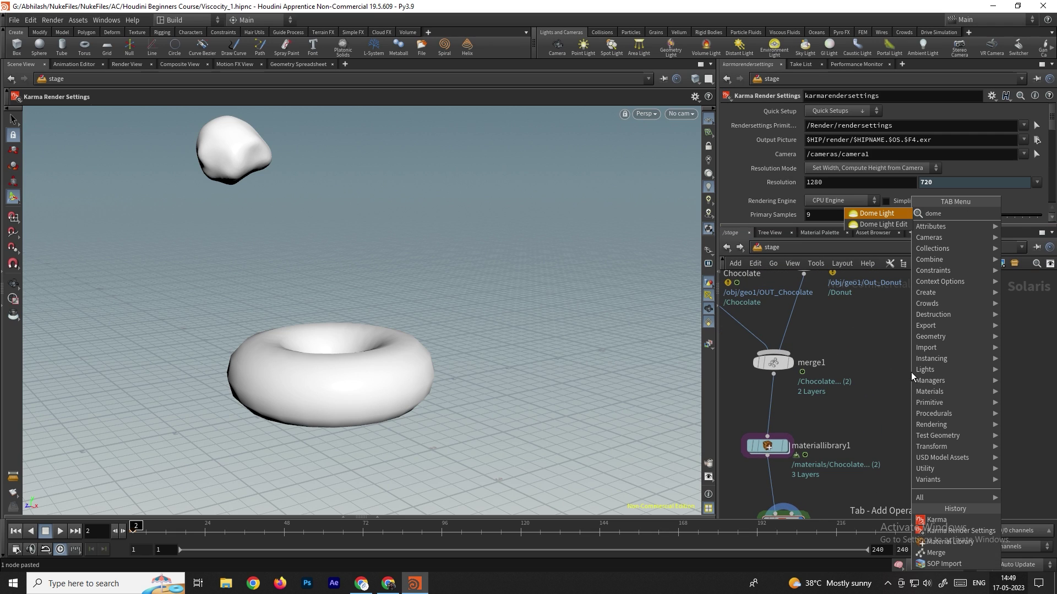
key("Return")
left_click(910, 372)
left_click_drag(910, 372, 795, 364)
mouse_move(937, 308)
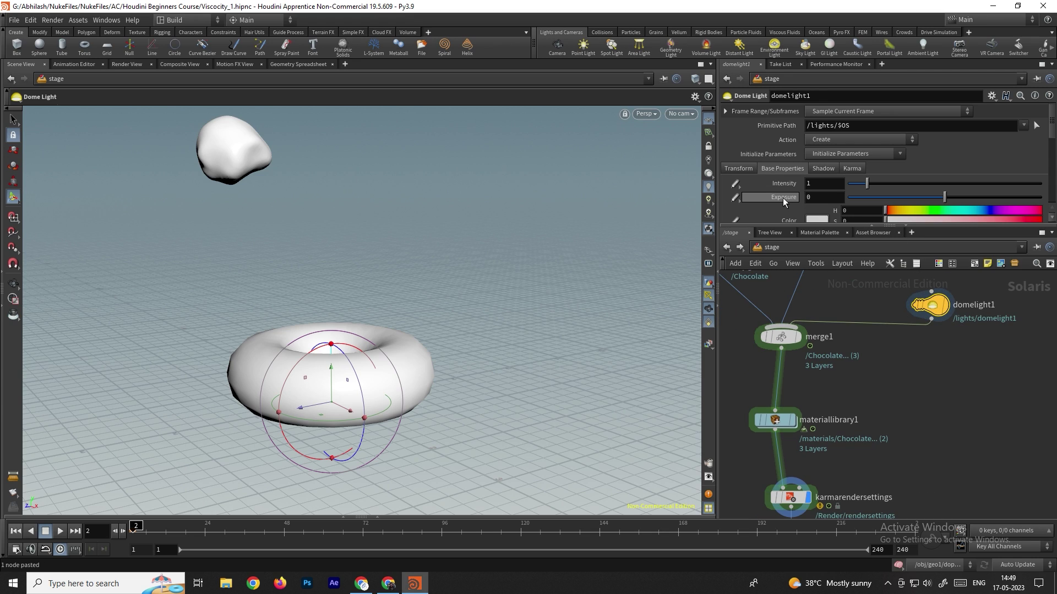
scroll(781, 194, "down", 1)
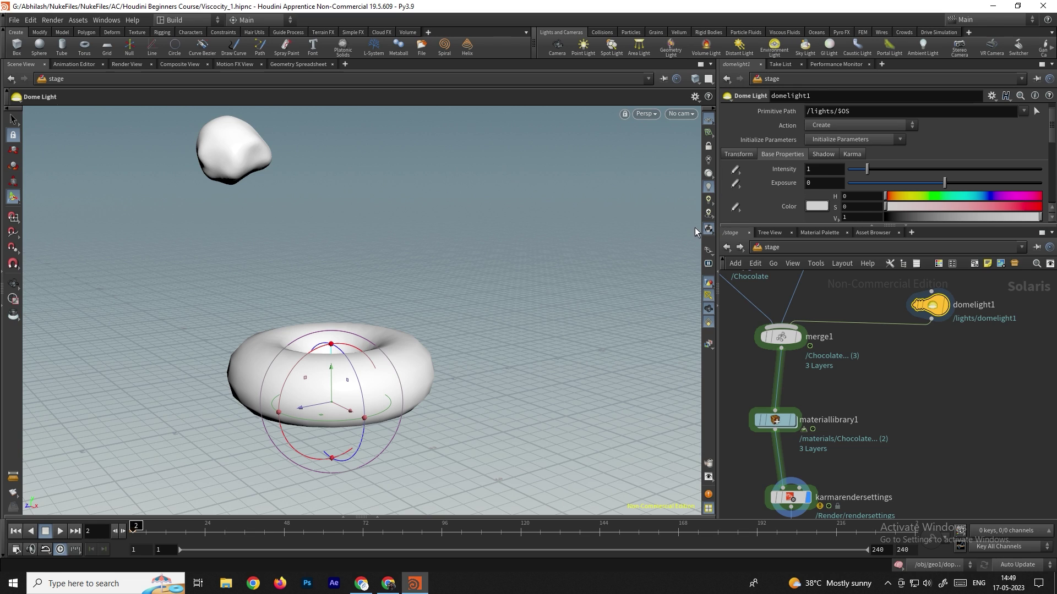
Step: Switch to Chrome, open Poly Haven's HDRIs, and download the Thatch Chapel HDRI as a 4K EXR
key("alt+Tab")
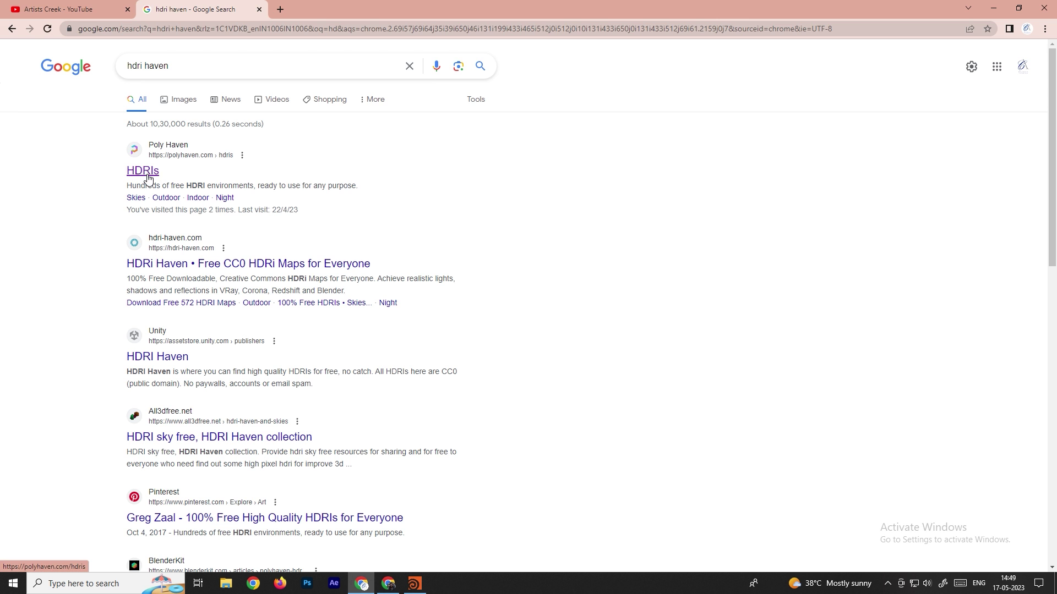
left_click(149, 175)
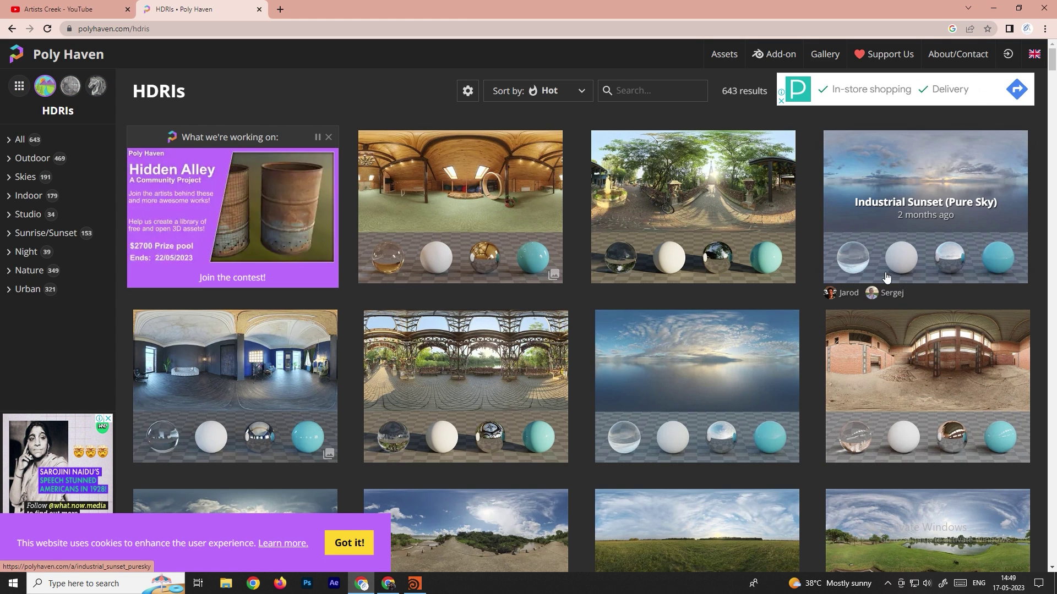
scroll(820, 331, "down", 2)
scroll(599, 302, "down", 3)
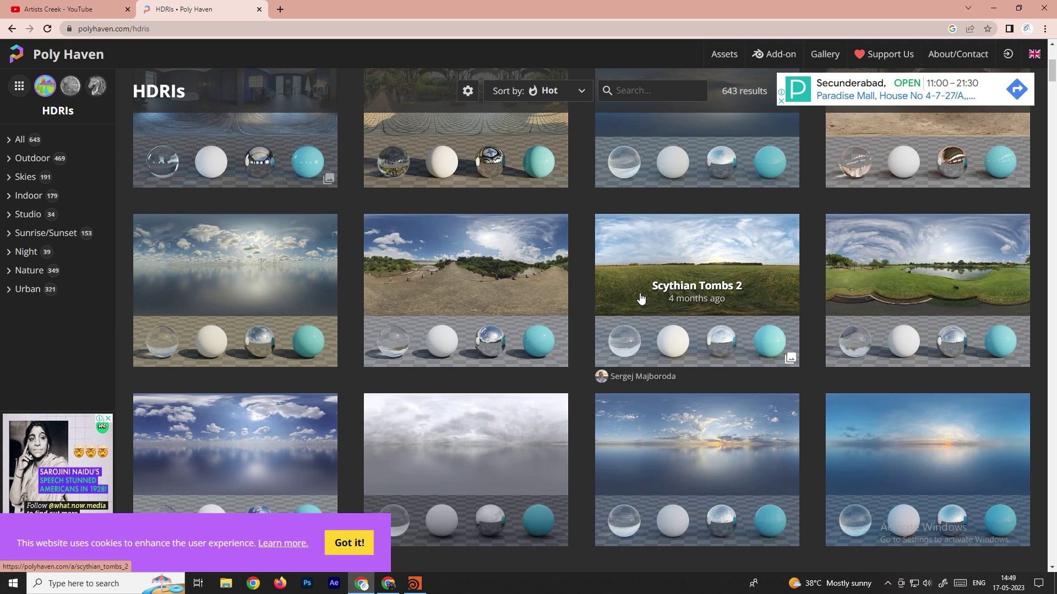
scroll(735, 300, "down", 3)
scroll(739, 297, "down", 3)
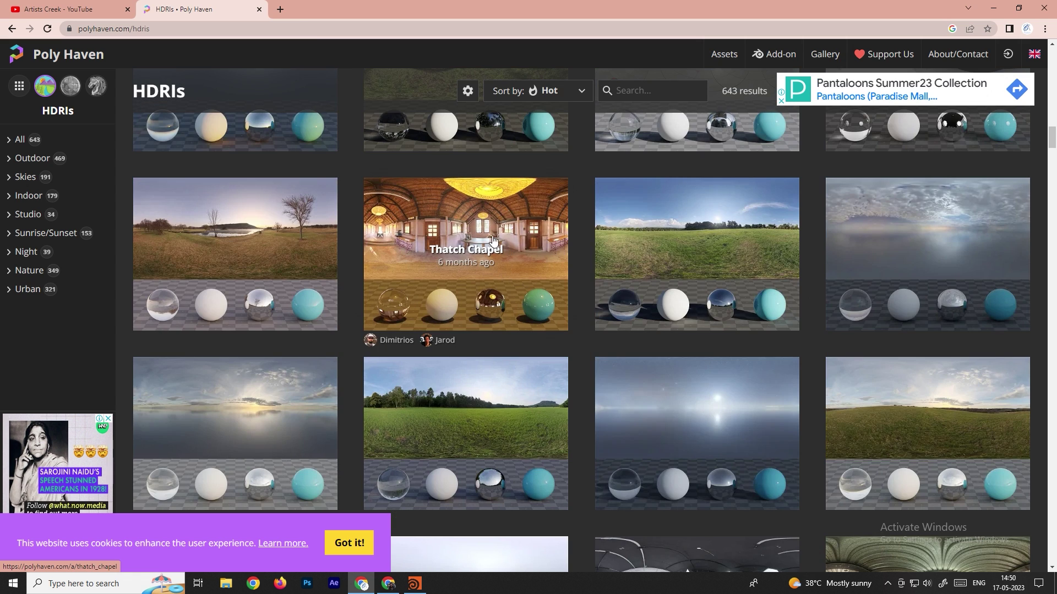
left_click(497, 223)
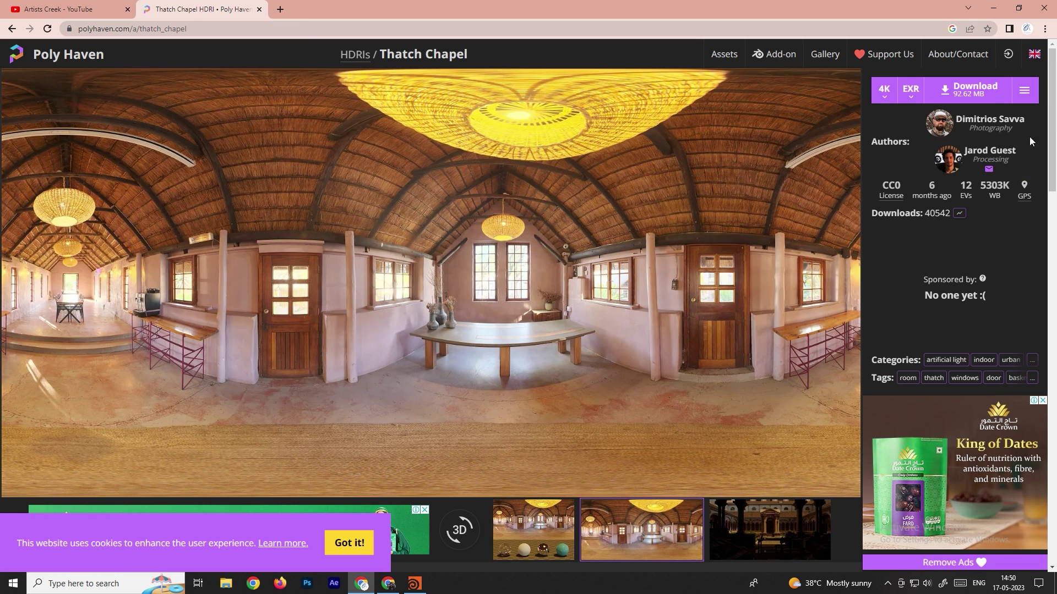
left_click(977, 87)
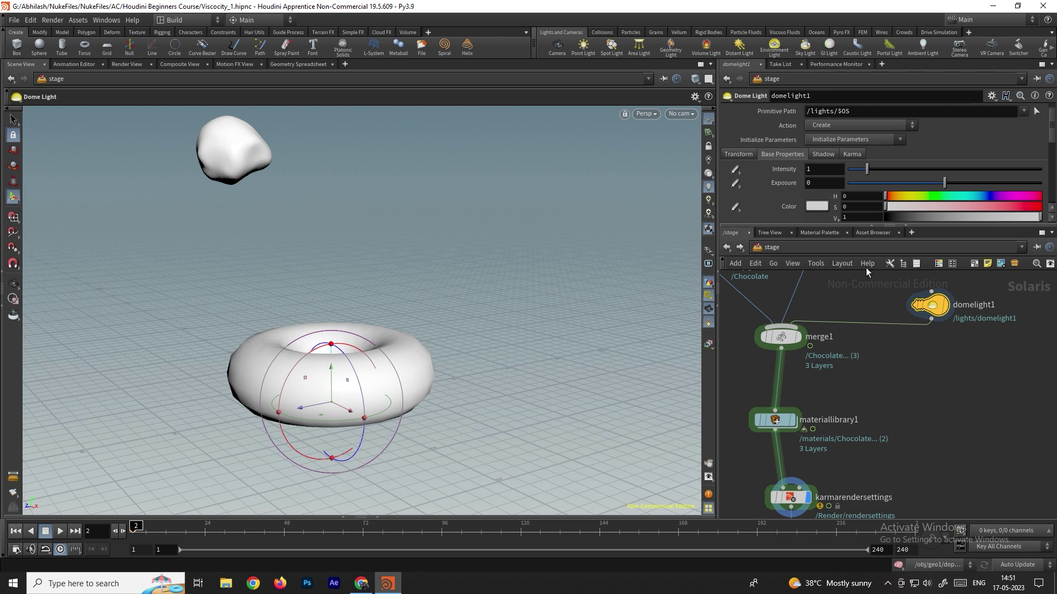
Step: Return to Houdini and load thatch_chapel_4k.exr from the Houdini Beginners Course folder as the dome light's texture
scroll(777, 199, "down", 1)
scroll(777, 199, "down", 2)
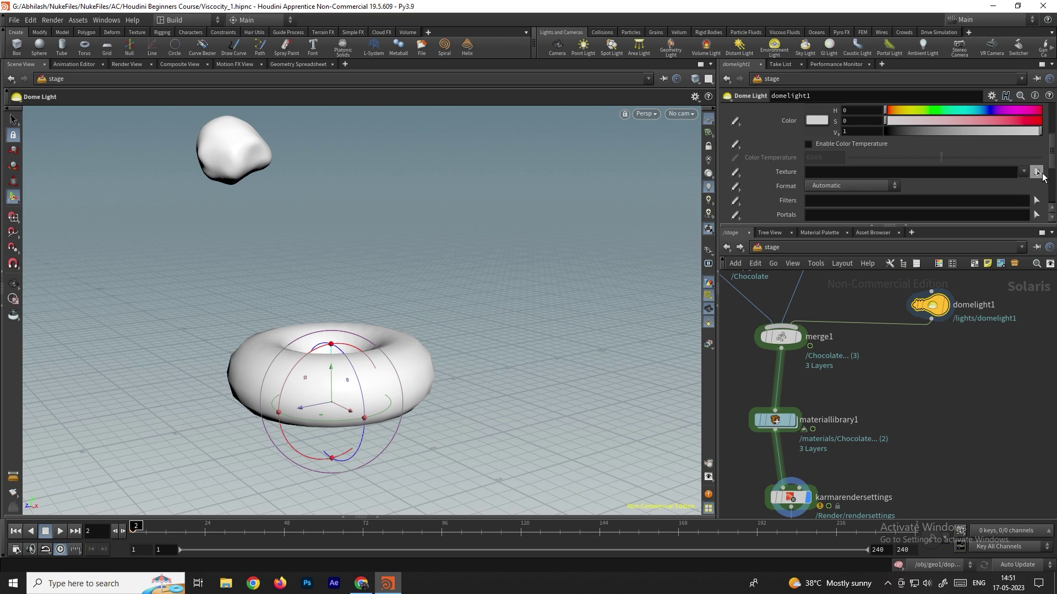
left_click(1038, 172)
key("ctrl+v")
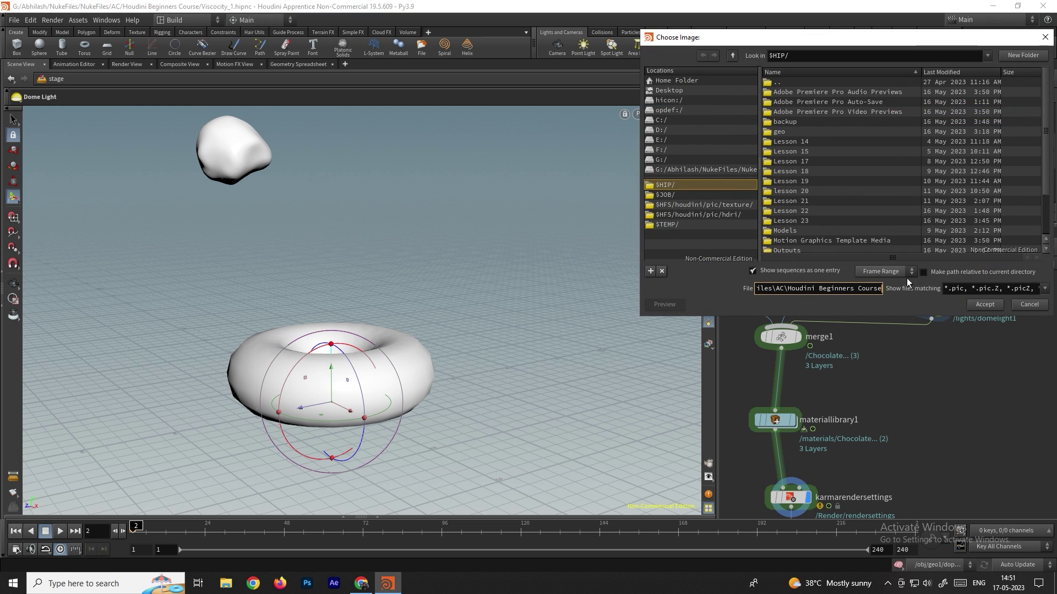
left_click(984, 304)
left_click(824, 246)
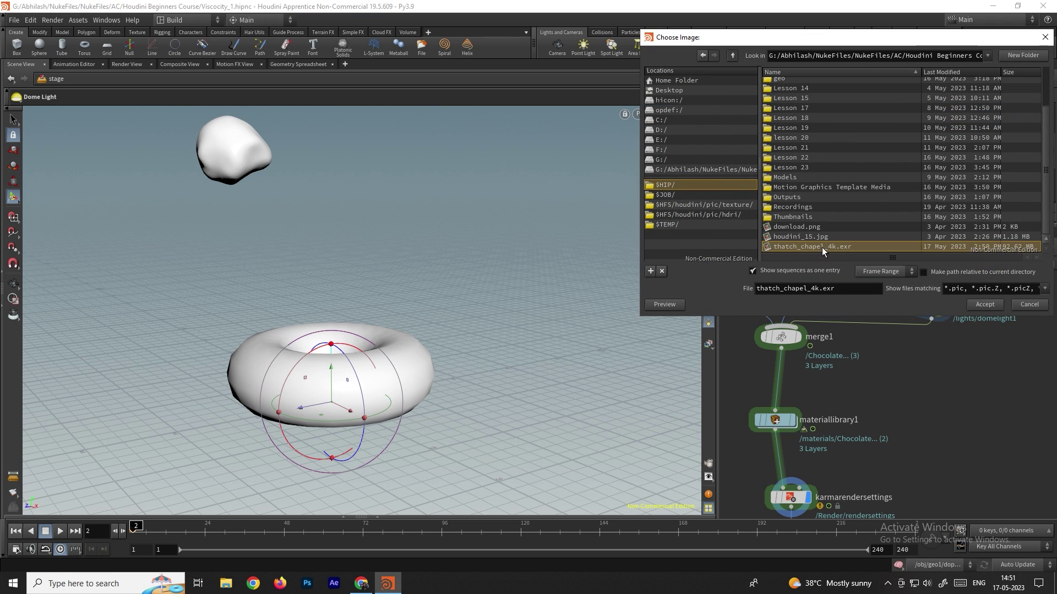
left_click(998, 305)
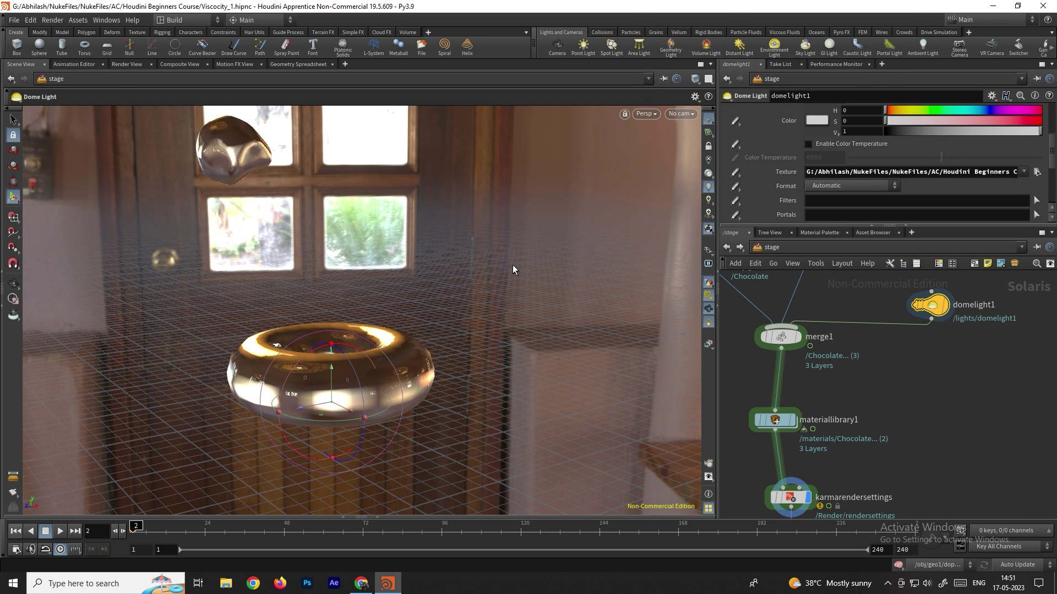
Step: Try adjusting the dome light's intensity
scroll(767, 176, "up", 5)
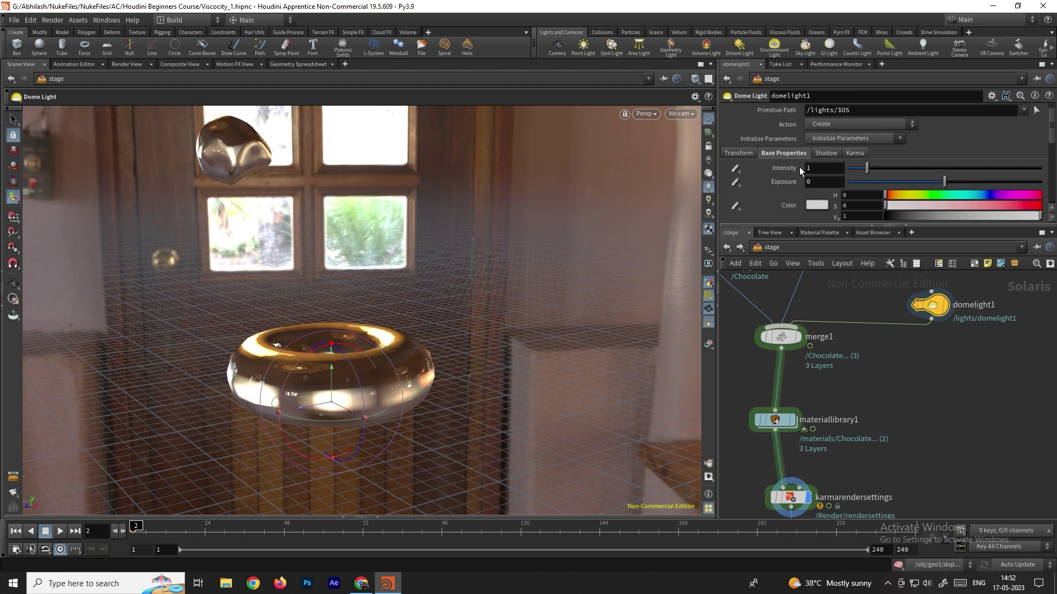
scroll(782, 168, "down", 2)
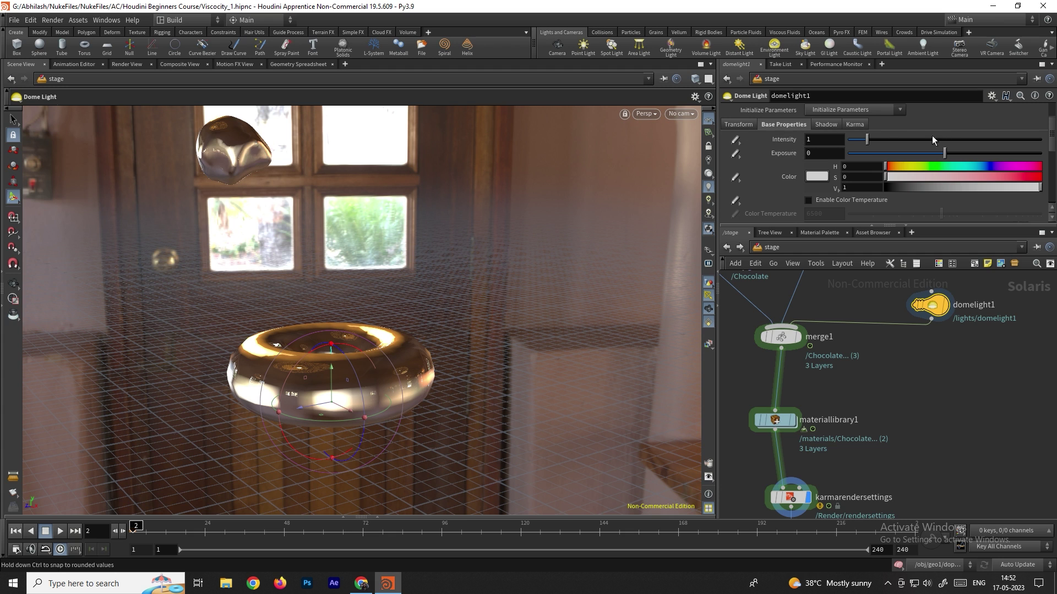
mouse_move(873, 134)
left_mouse_down()
mouse_move(910, 135)
mouse_move(868, 137)
left_mouse_up()
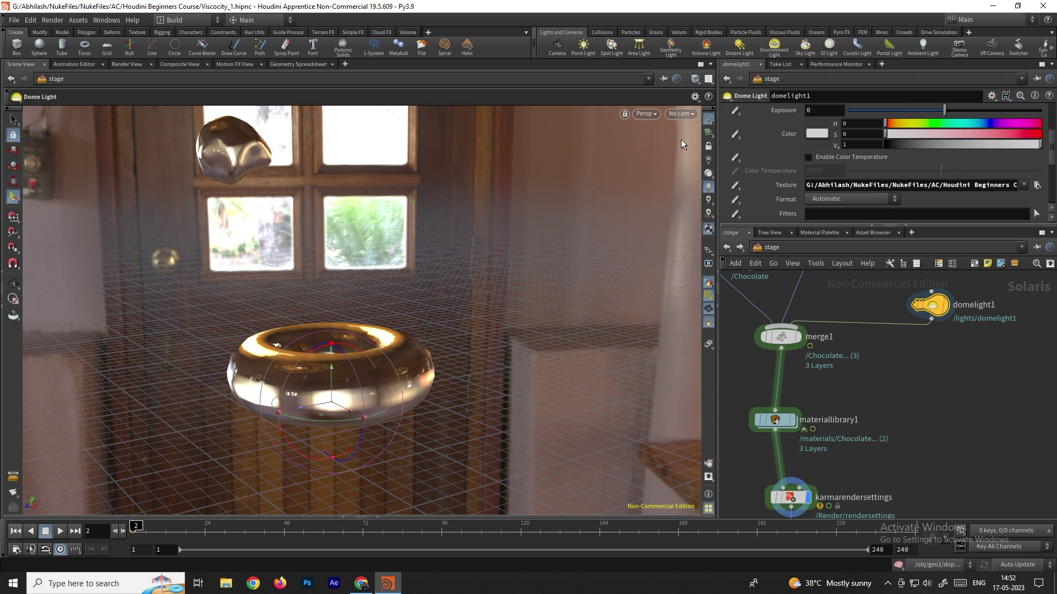
Step: Switch the perspective viewport's renderer to Karma
left_click(645, 113)
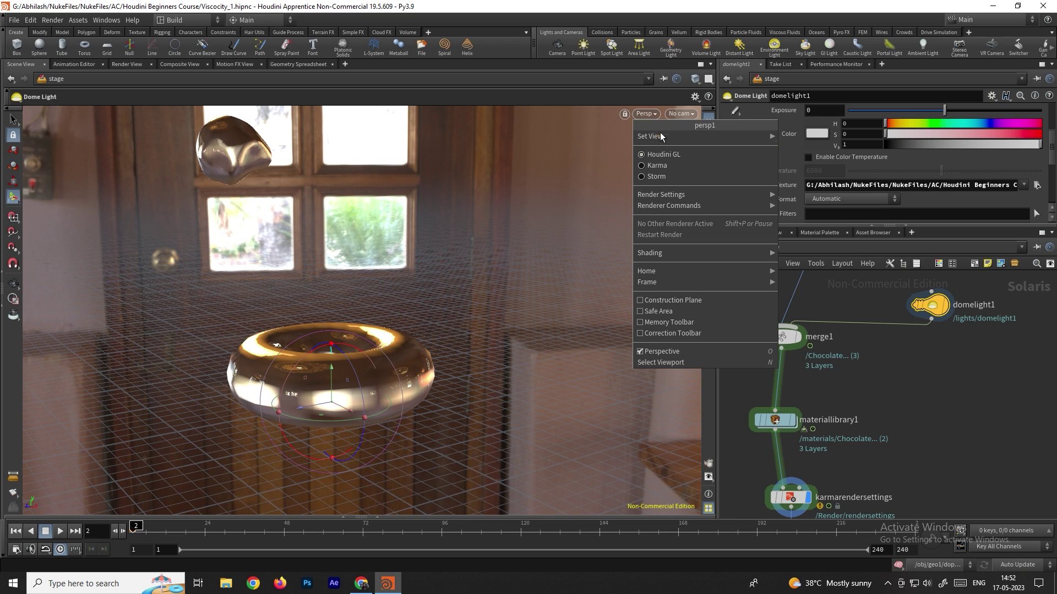
left_click(652, 113)
left_click(653, 114)
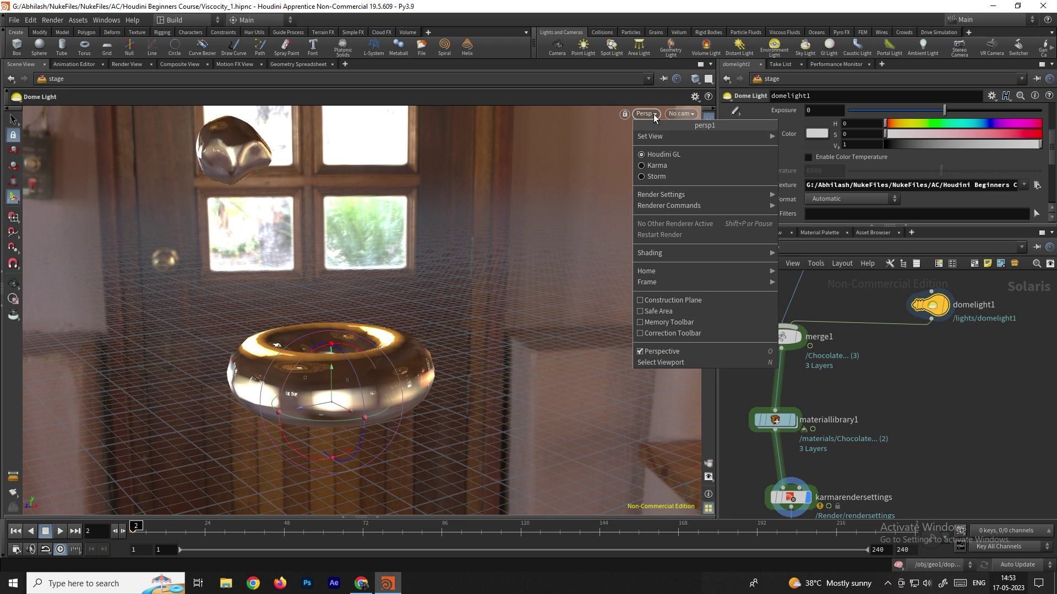
left_click(659, 166)
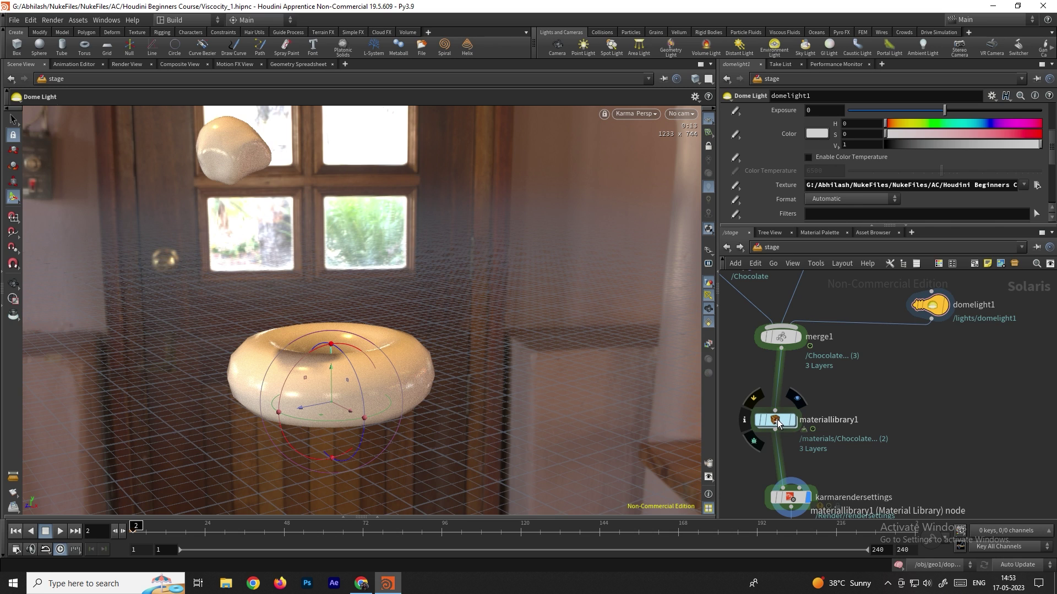
Step: Inside materiallibrary1, set the Chocolate material's base color to brown with RGB 0.23, 0.14375, 0.0575
double_click(777, 421)
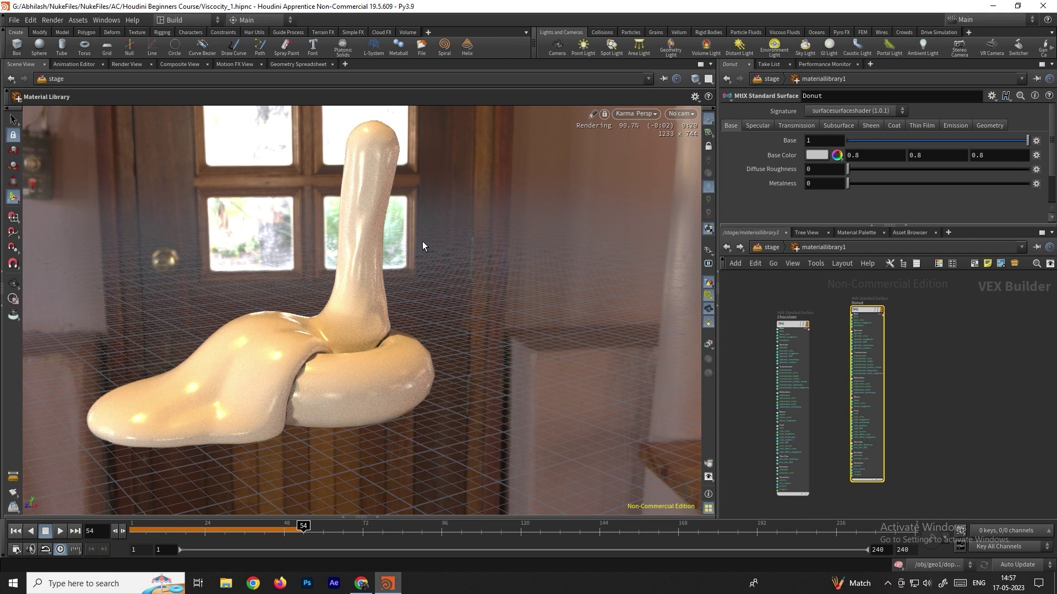
left_click(800, 330)
scroll(797, 336, "up", 6)
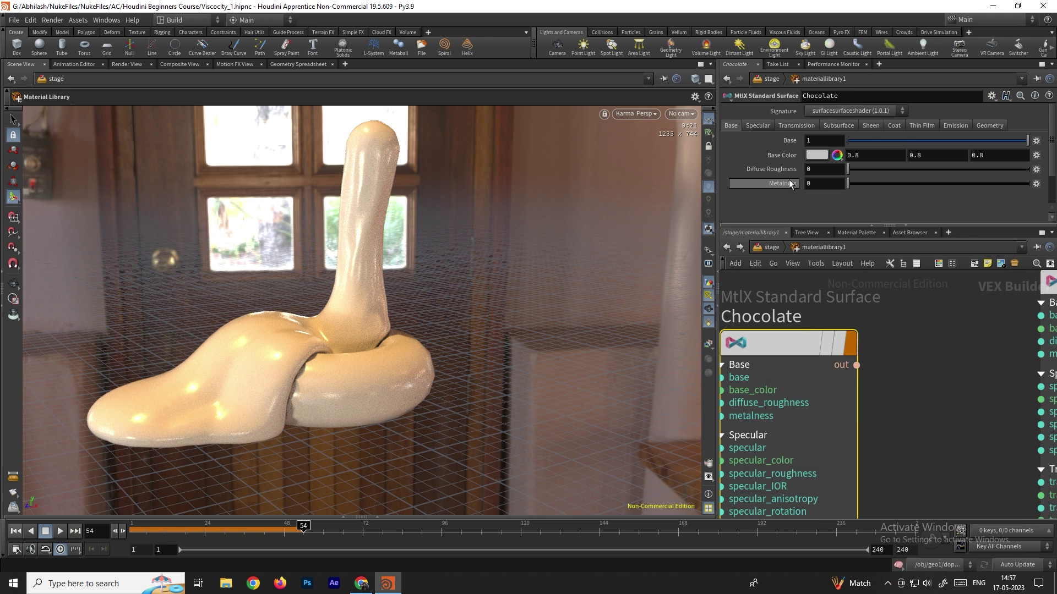
left_click(819, 156)
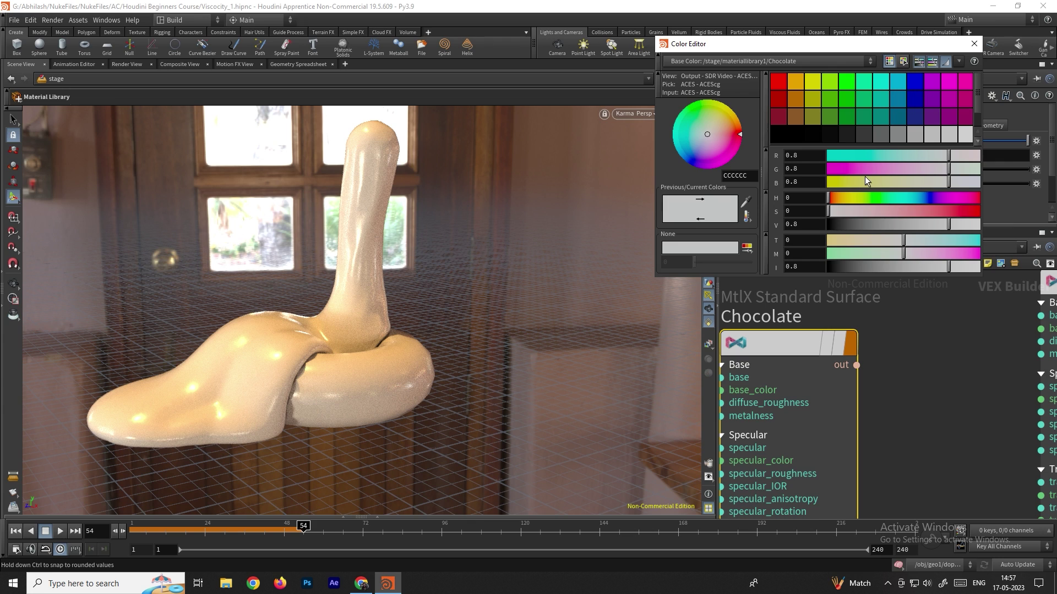
left_click(800, 117)
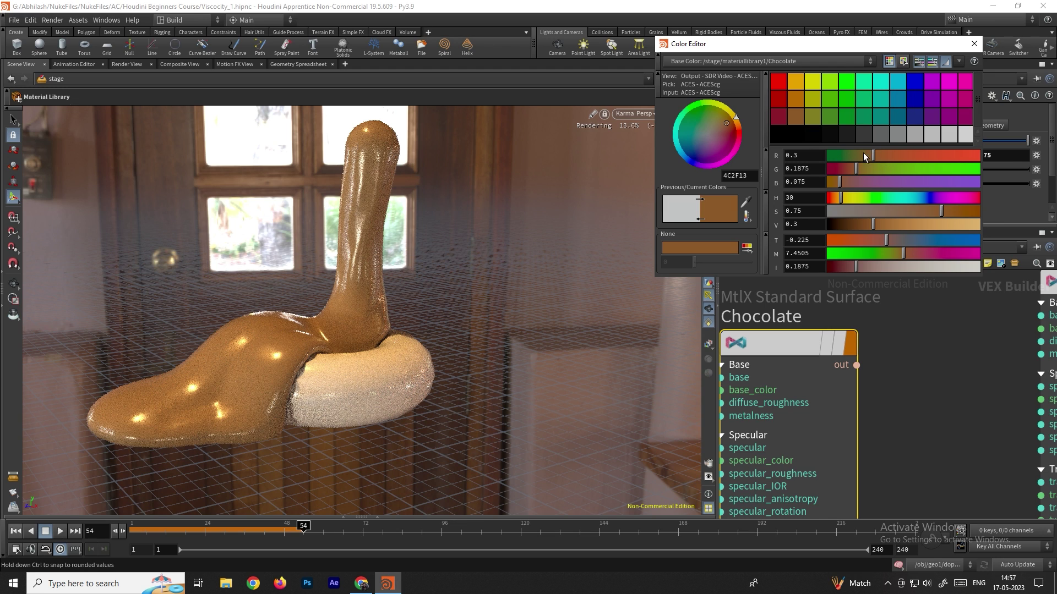
left_click_drag(873, 223, 863, 225)
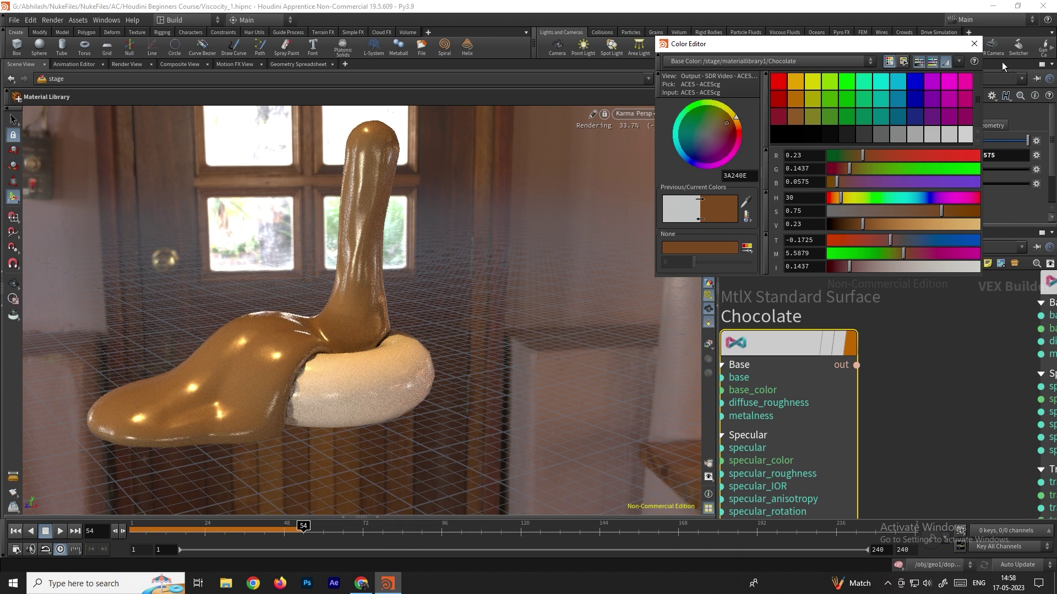
left_click(973, 44)
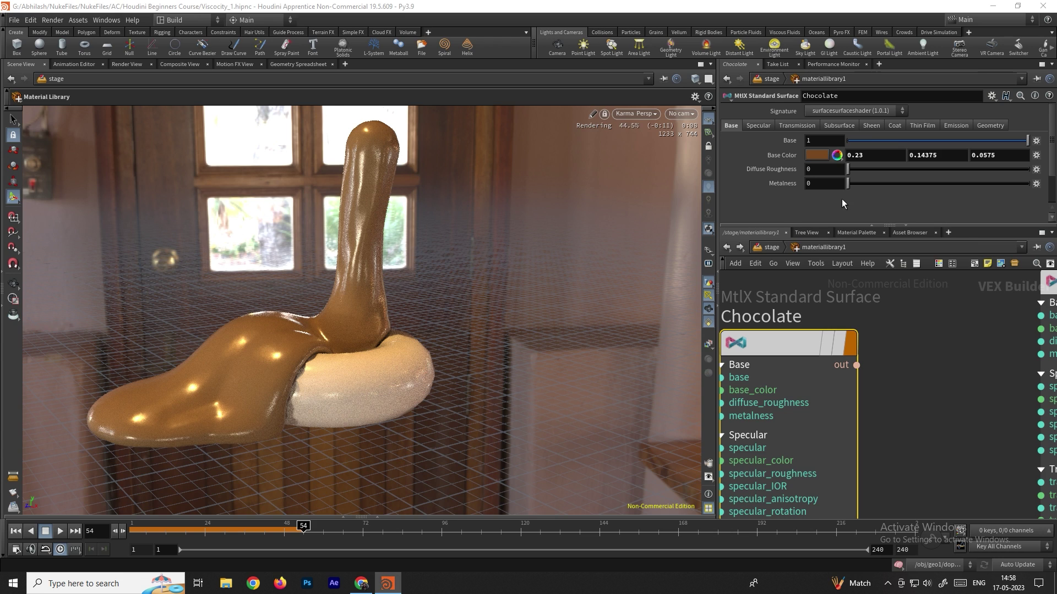
Step: Set the Chocolate material's Specular to 0.324 and Specular Roughness to 0.333
left_click(764, 125)
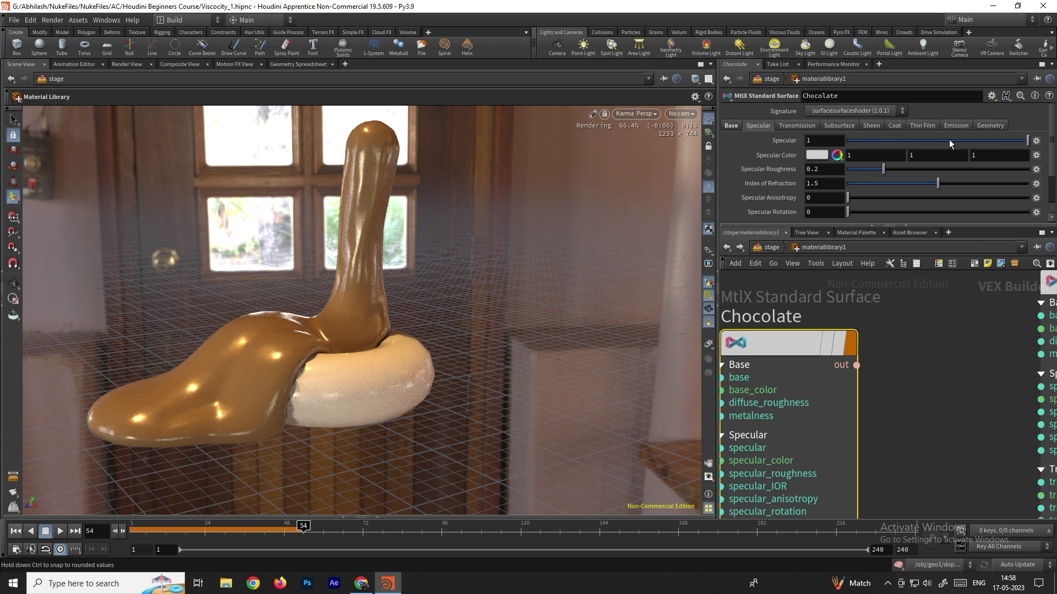
left_click_drag(1027, 141, 964, 140)
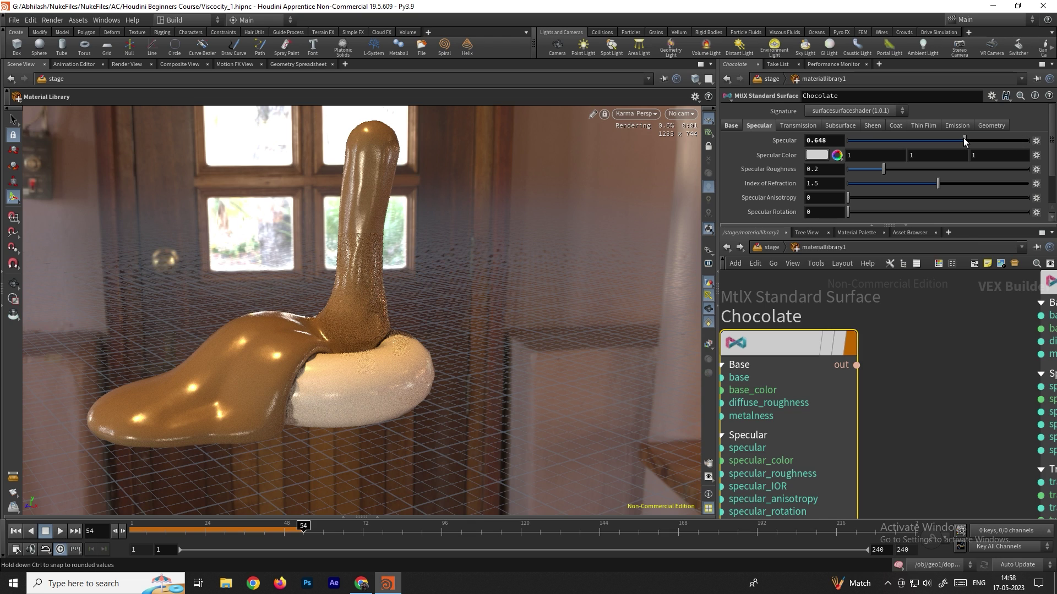
left_click_drag(961, 142, 906, 143)
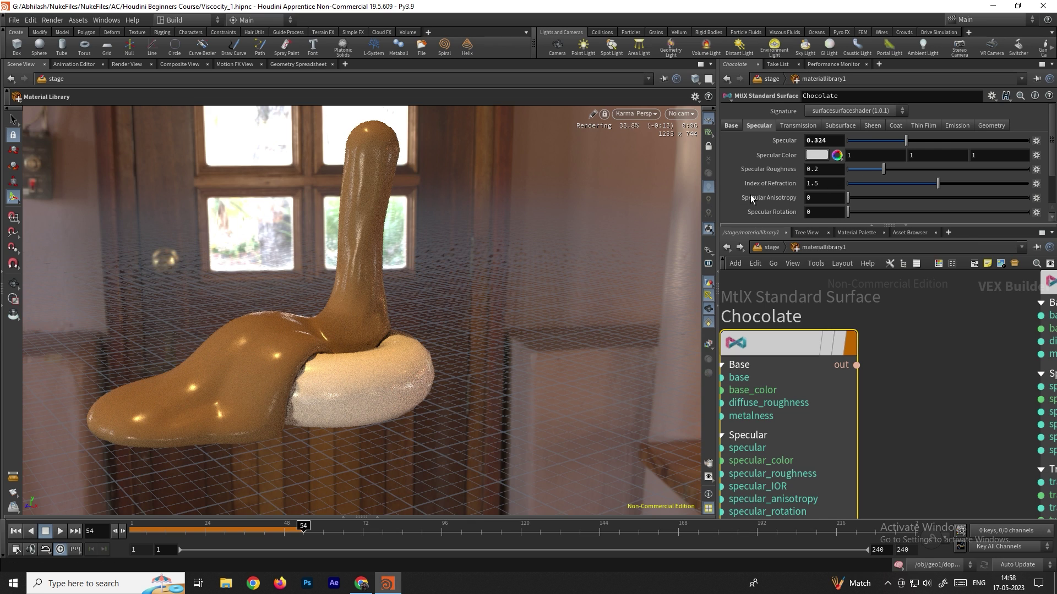
left_click_drag(884, 168, 931, 168)
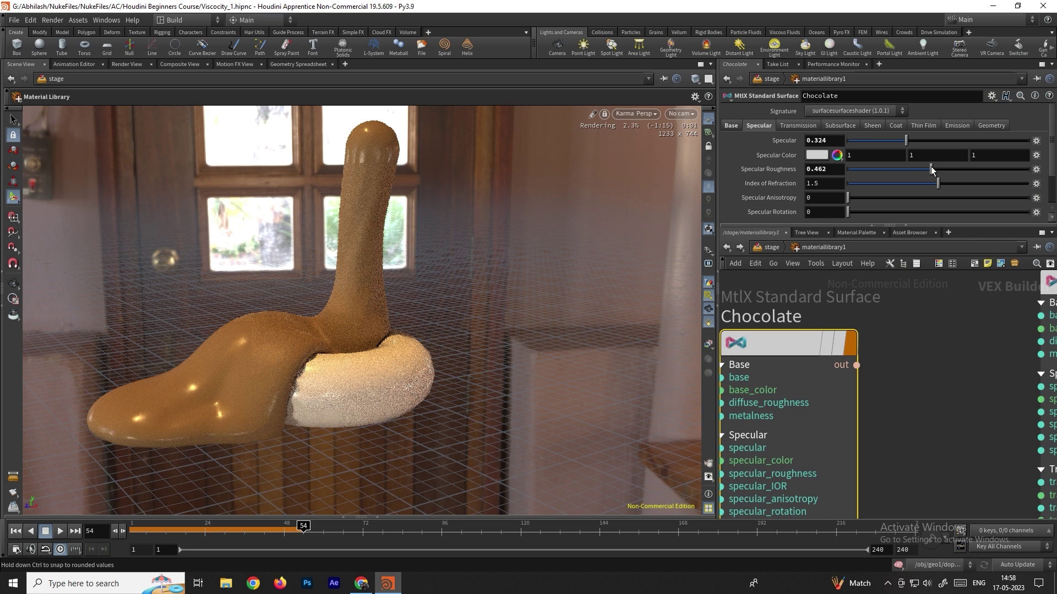
left_click_drag(925, 168, 908, 169)
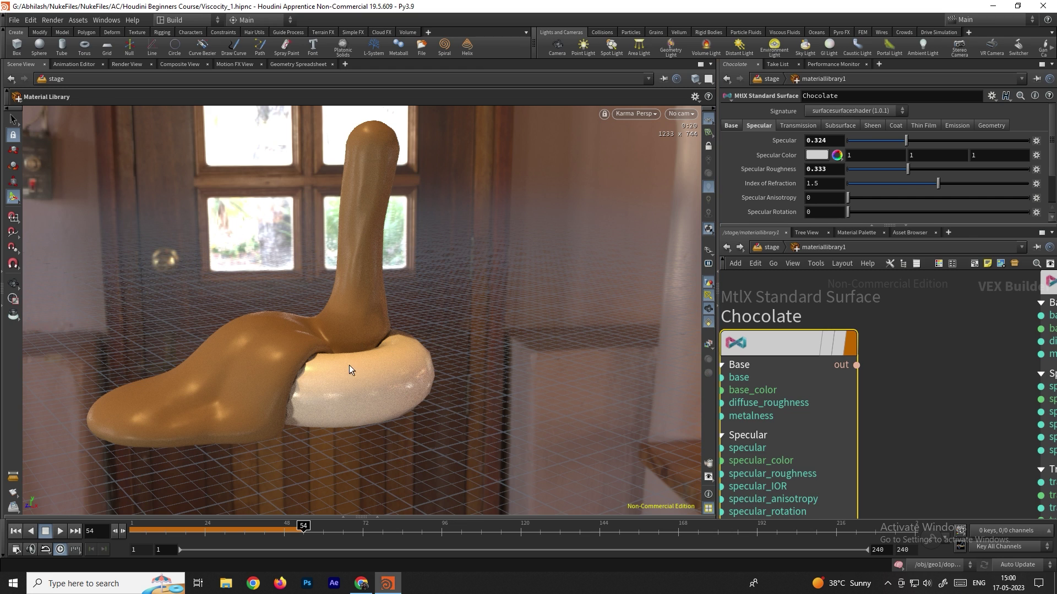
Step: Set the Donut material's base color to pink with RGB 0.526, 0.322438, 0.526
scroll(893, 381, "down", 4)
middle_click_drag(893, 382, 798, 365)
left_click(880, 324)
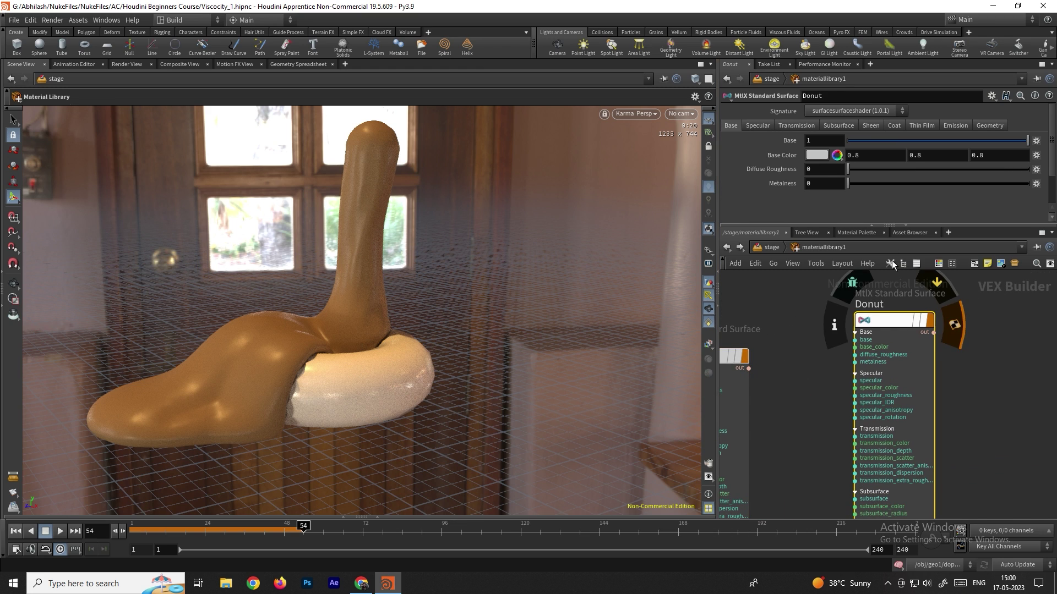
left_click(815, 155)
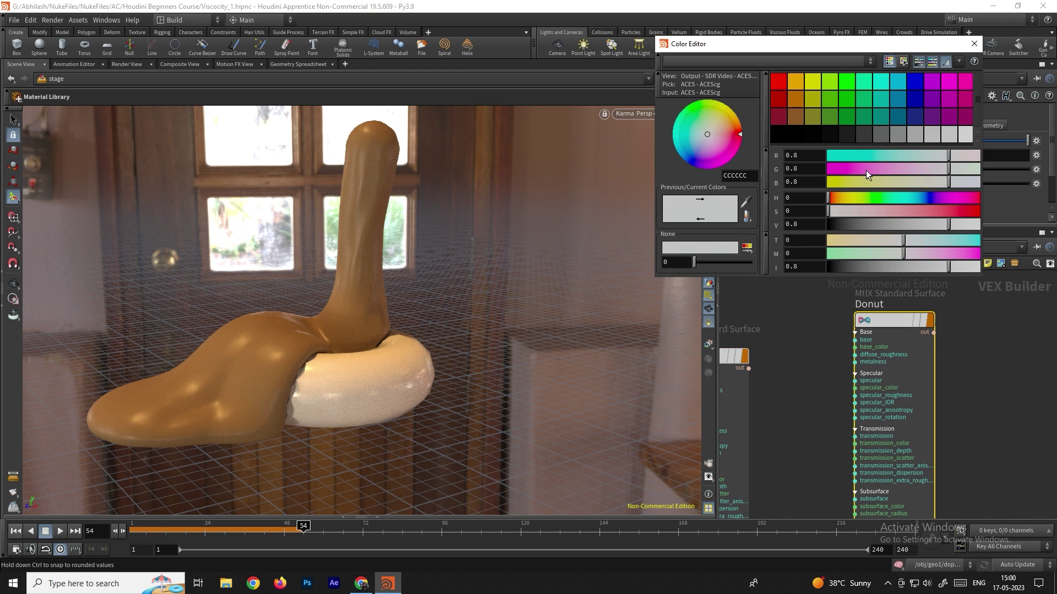
left_click_drag(901, 171, 880, 176)
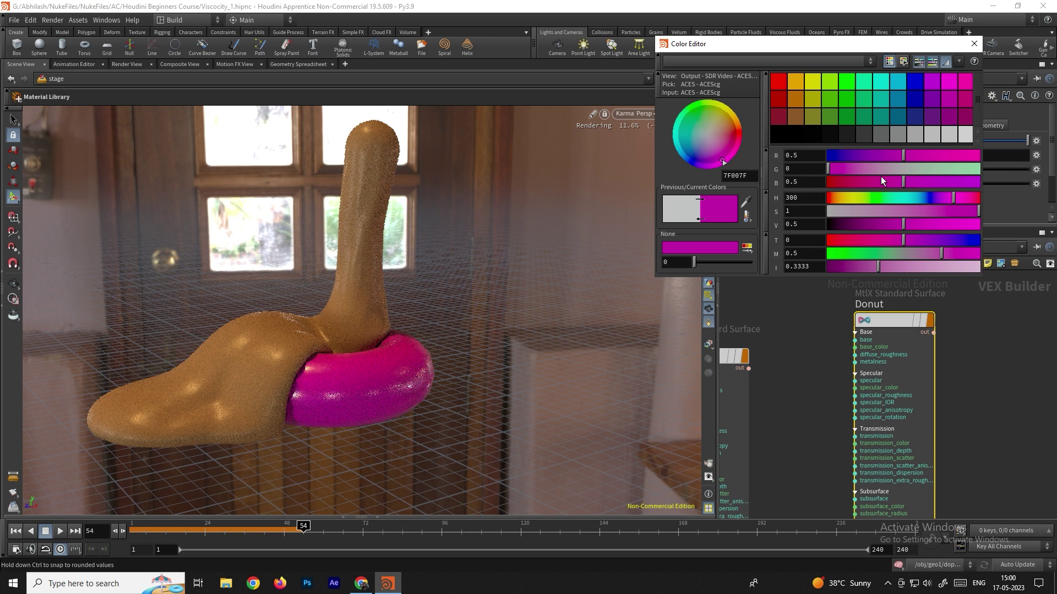
left_click(887, 211)
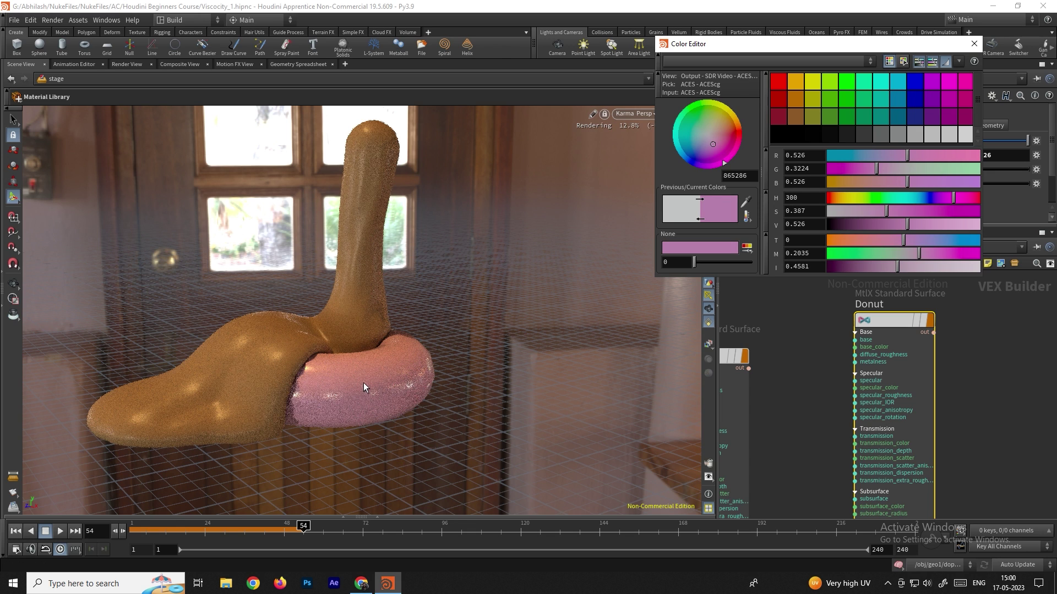
left_click(974, 43)
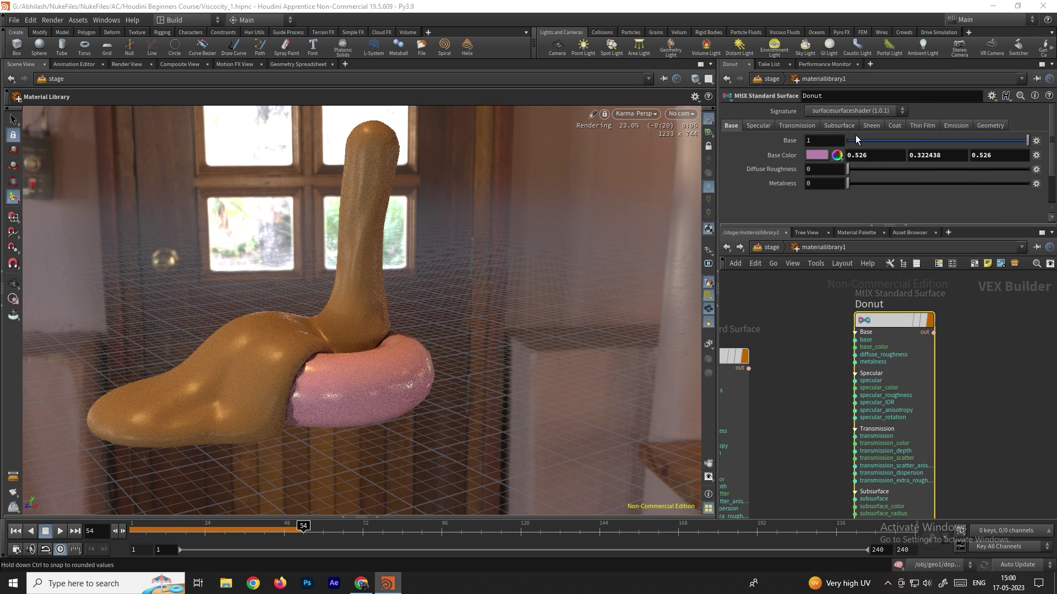
Step: Set the Donut material's Specular to 0.884, Specular Roughness to 0.379 and Index of Refraction to 2.376
left_click(758, 125)
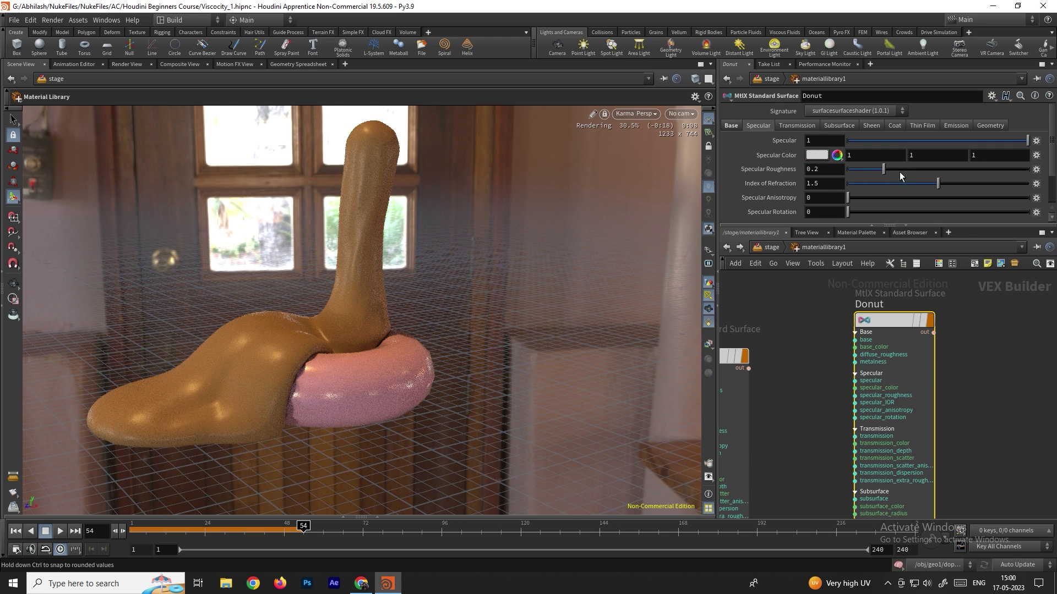
left_click_drag(884, 167, 916, 167)
left_click_drag(989, 139, 1006, 137)
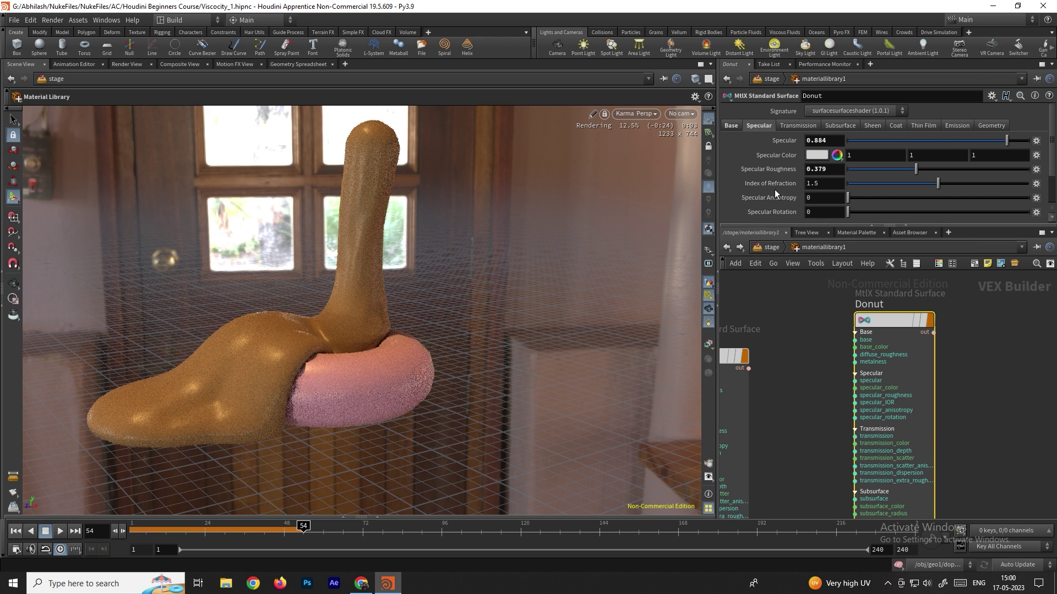
left_click_drag(937, 183, 990, 185)
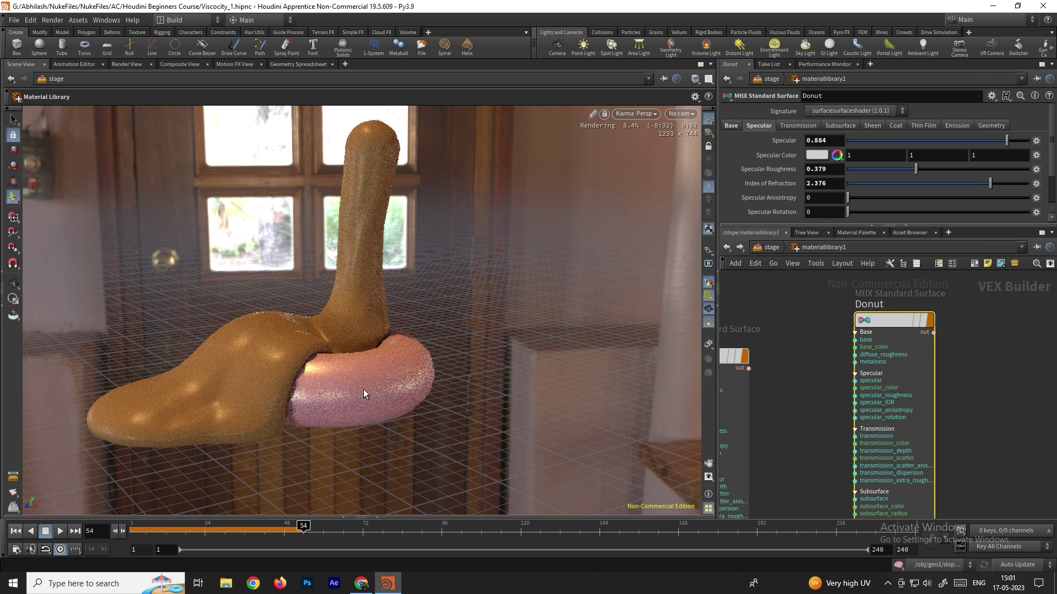
Step: Set the Donut material's Index of Refraction to 1.5 and return to the stage network
left_click_drag(827, 183, 794, 183)
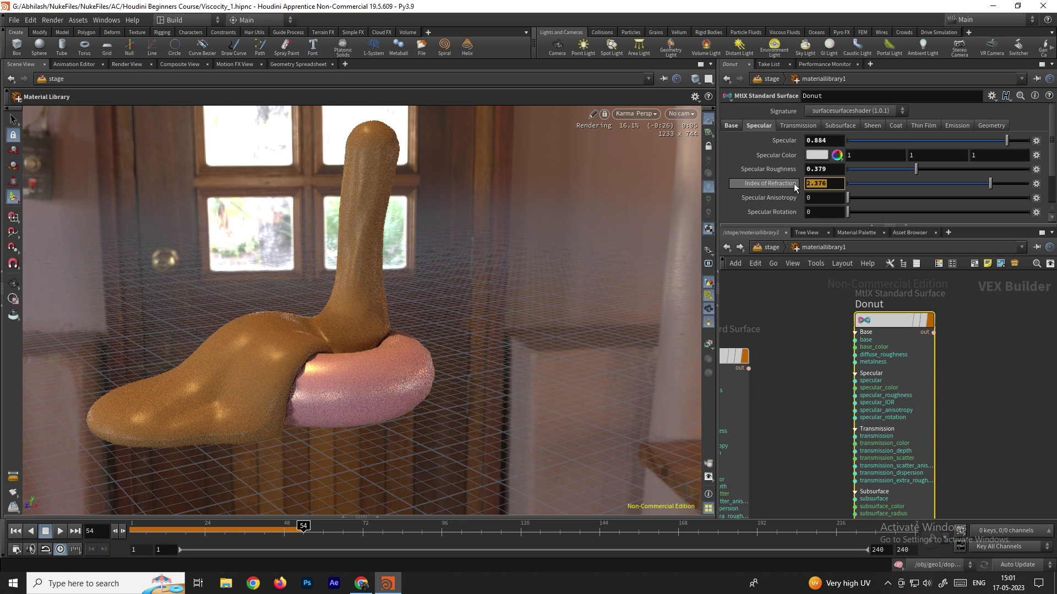
type("1.5")
key("Return")
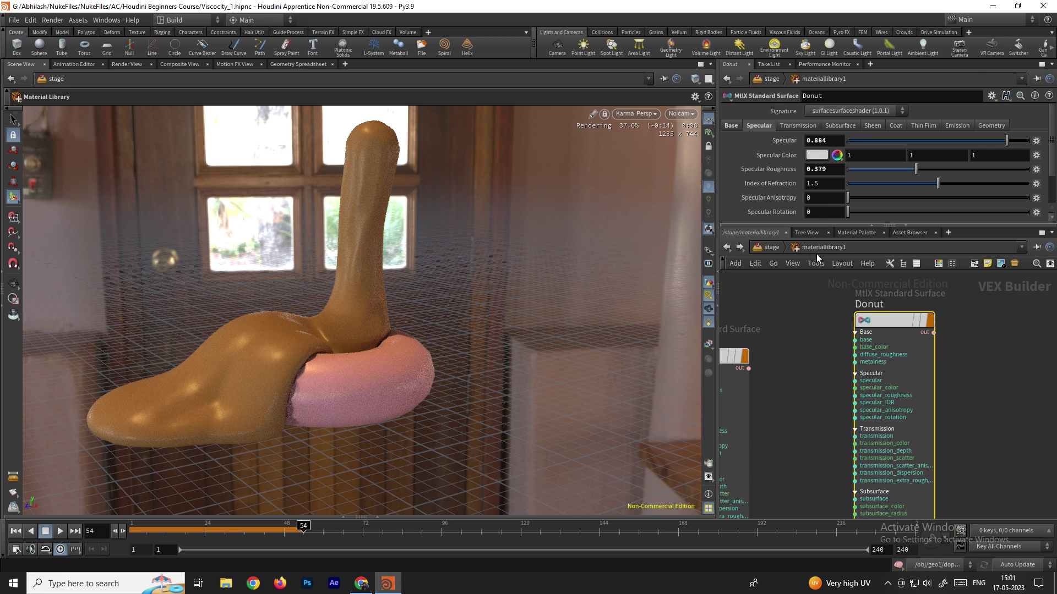
left_click(774, 248)
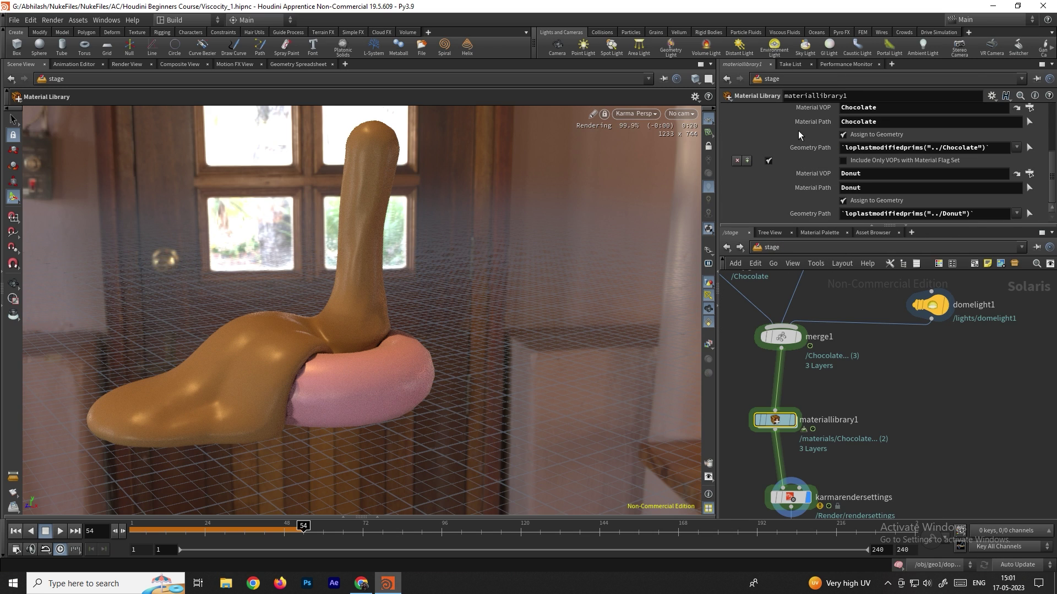
Step: Switch to the obj network and add a Grid object above geo1
left_click(769, 78)
left_click(794, 126)
key("Tab")
type("gri")
key("Return")
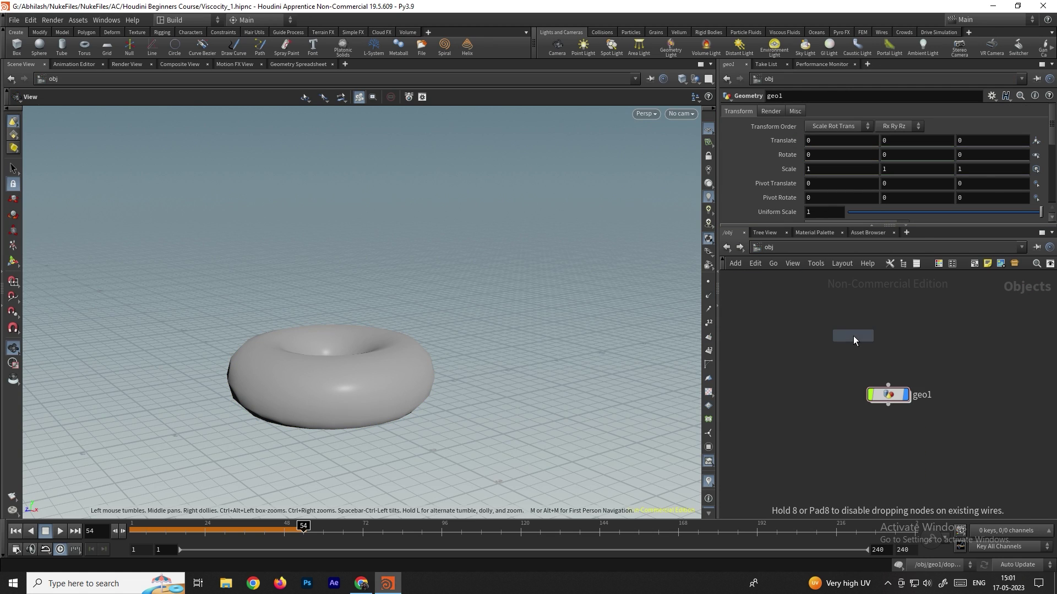
left_click(854, 336)
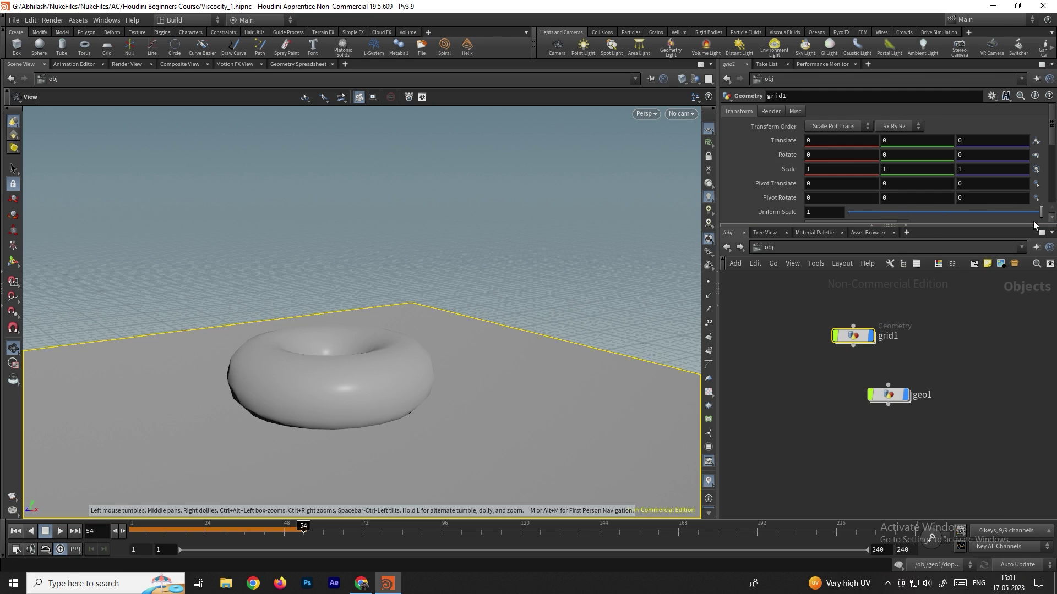
Step: Set the Uniform Scale of grid1 to 2
scroll(877, 200, "down", 1)
double_click(823, 182)
type("2")
key("Return")
left_click(910, 366)
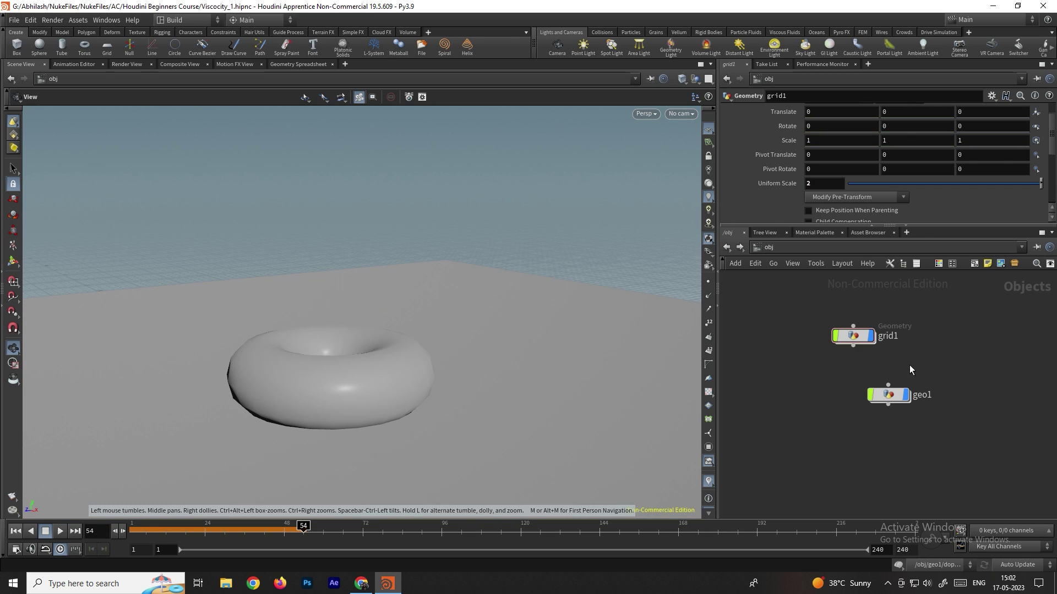
Step: Return to the stage network and add a SOP Import node beside the Donut import
left_click(768, 246)
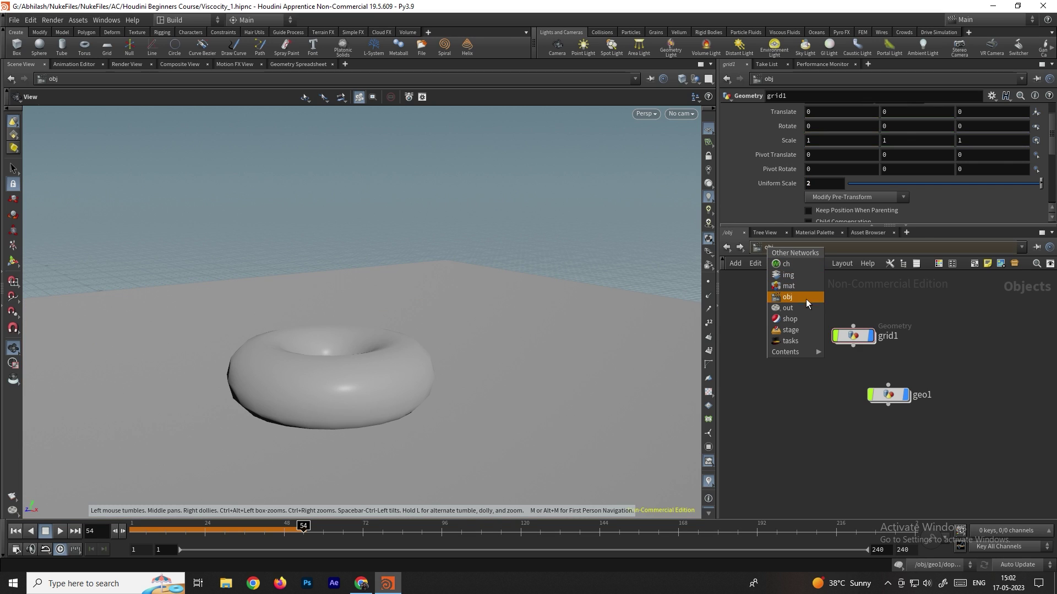
left_click(796, 330)
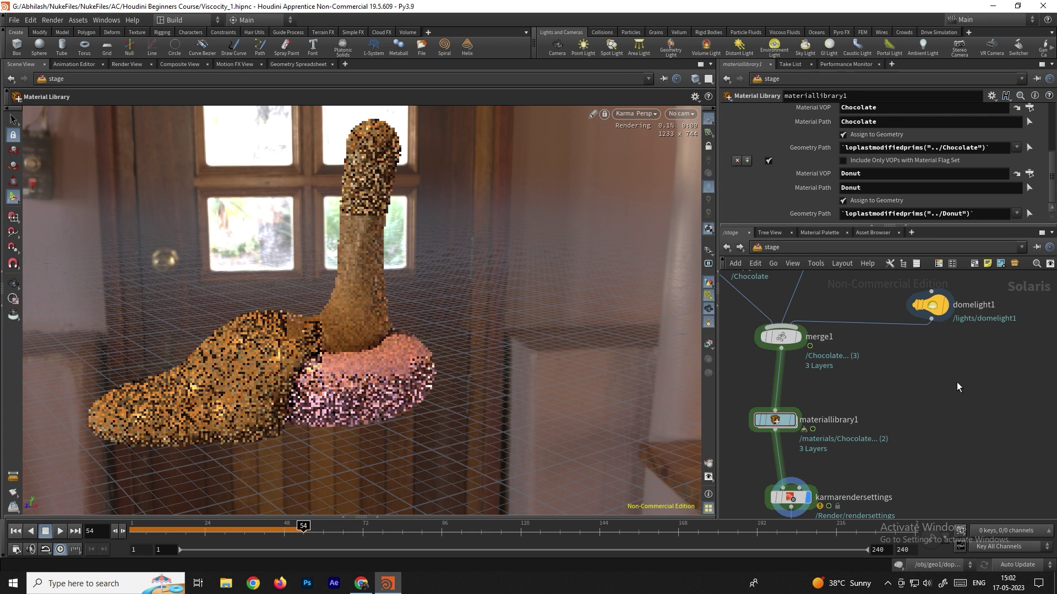
key("h")
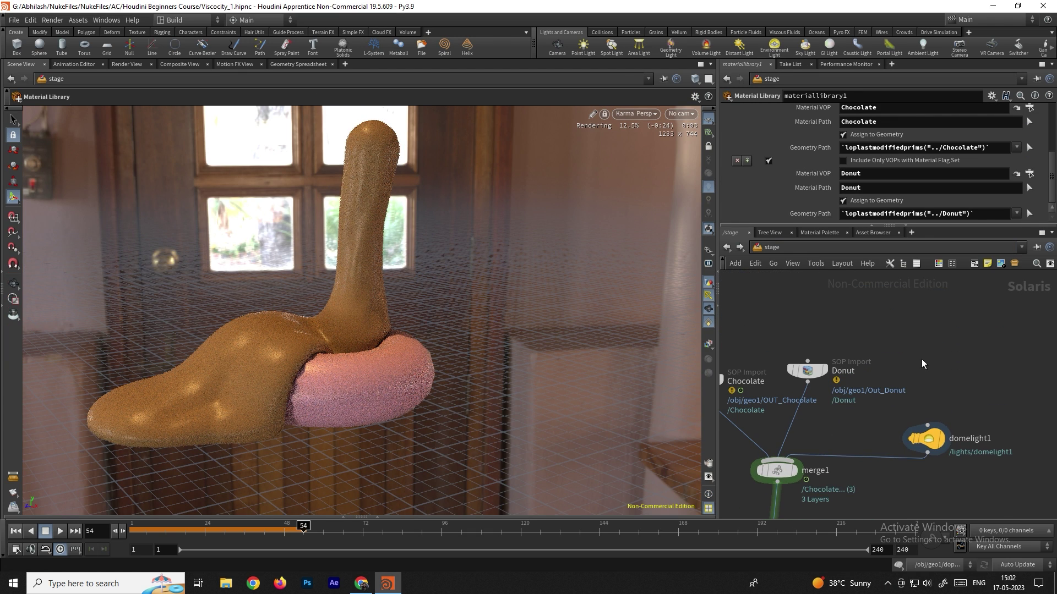
key("Tab")
type("sop i")
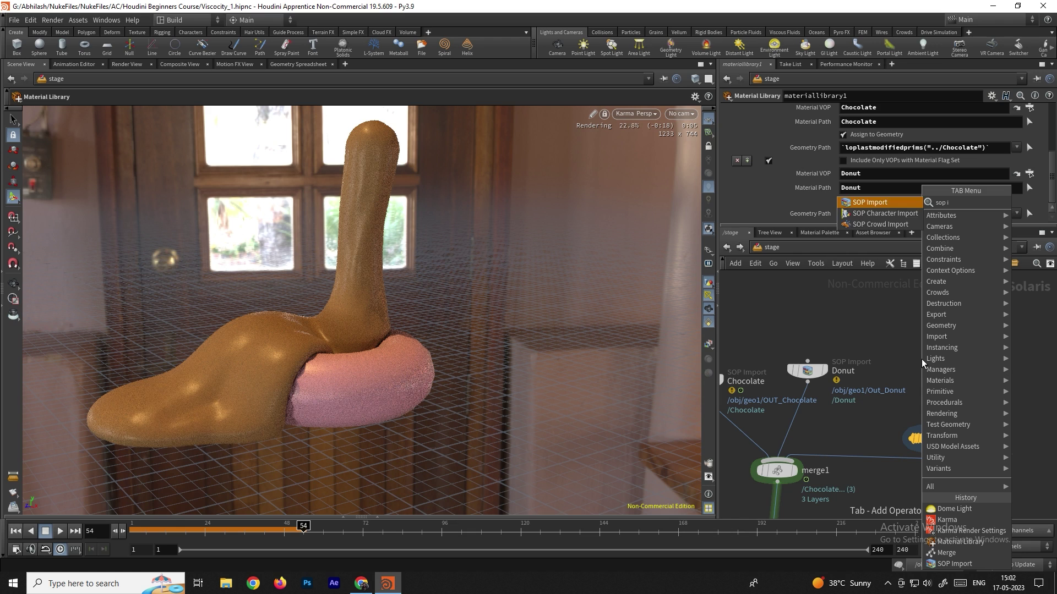
key("Return")
left_click(922, 358)
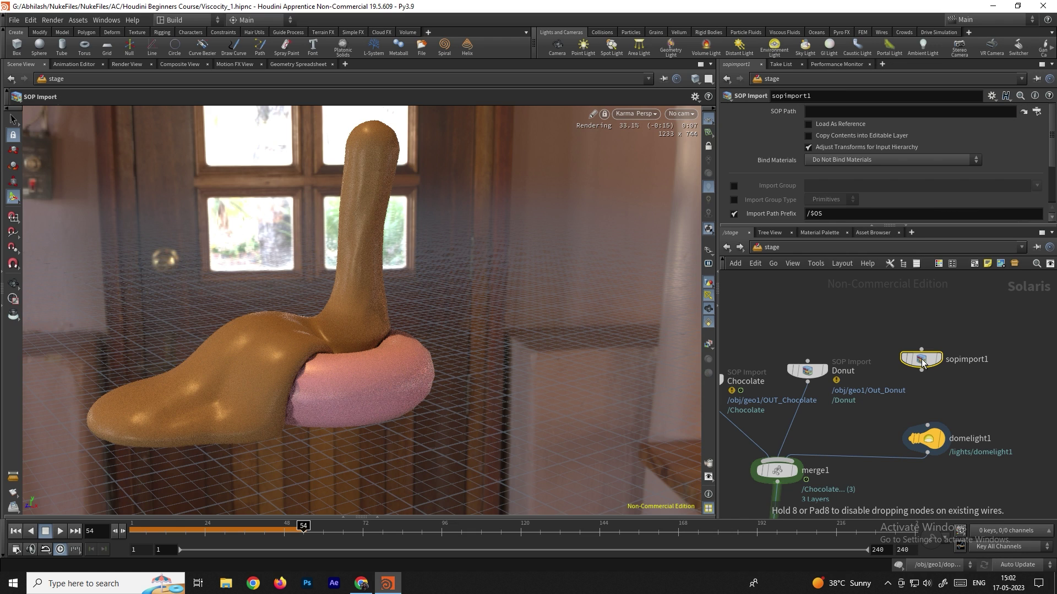
Step: Set the new SOP Import node's SOP Path to /obj/grid1
left_click(1037, 111)
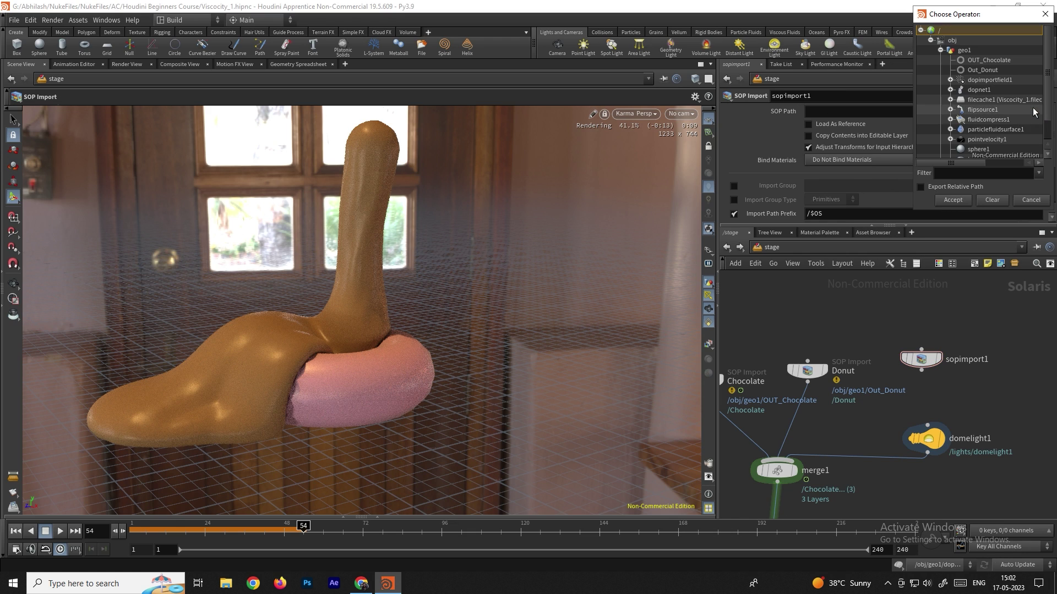
scroll(999, 93, "down", 1)
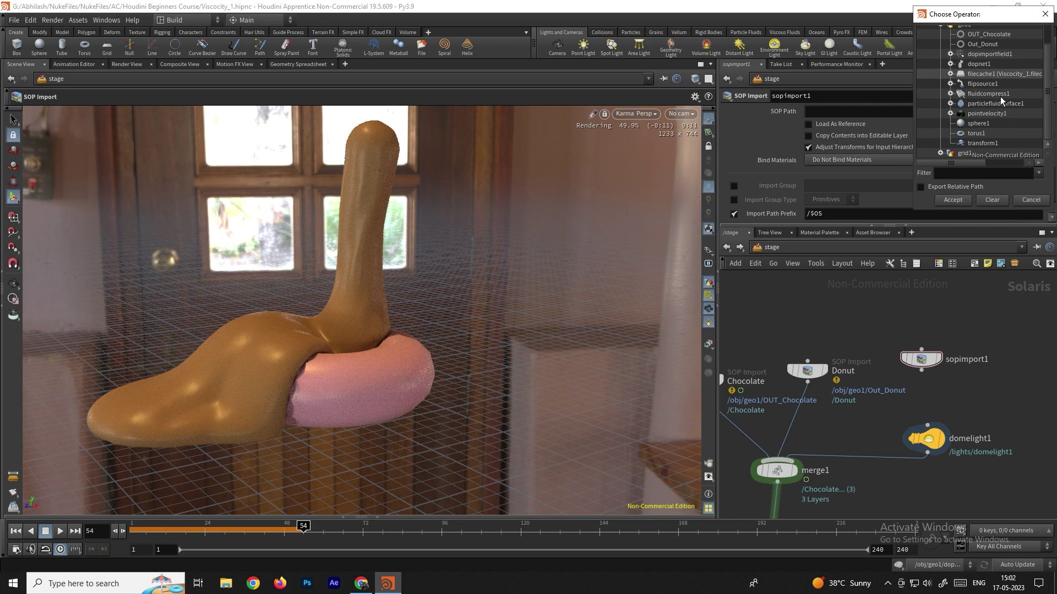
left_click(977, 152)
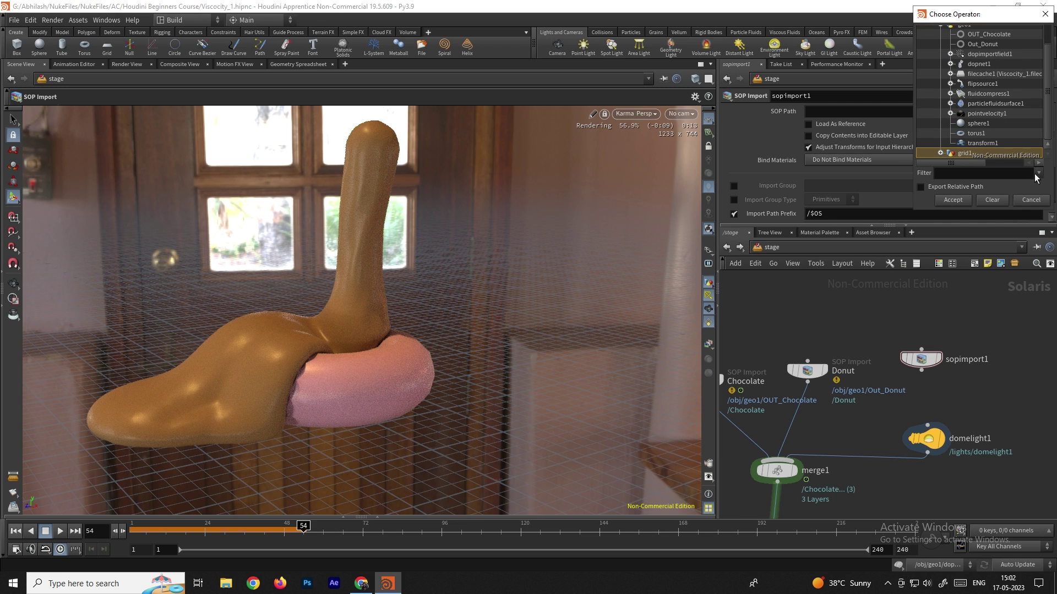
left_click(962, 200)
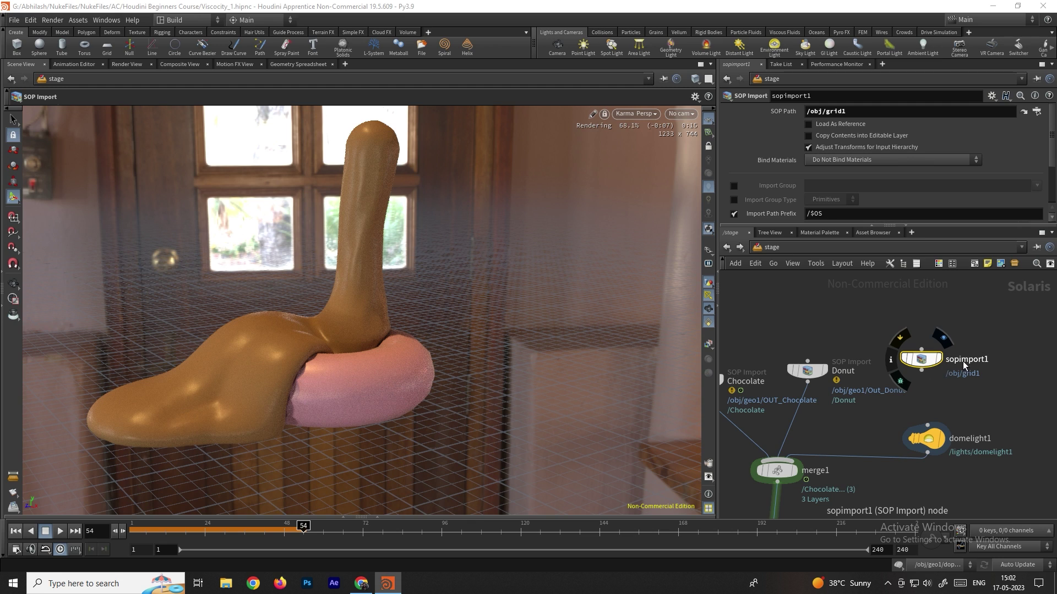
Step: Rename the new SOP Import node to Ground and connect its output to merge1
double_click(964, 361)
type("Ground")
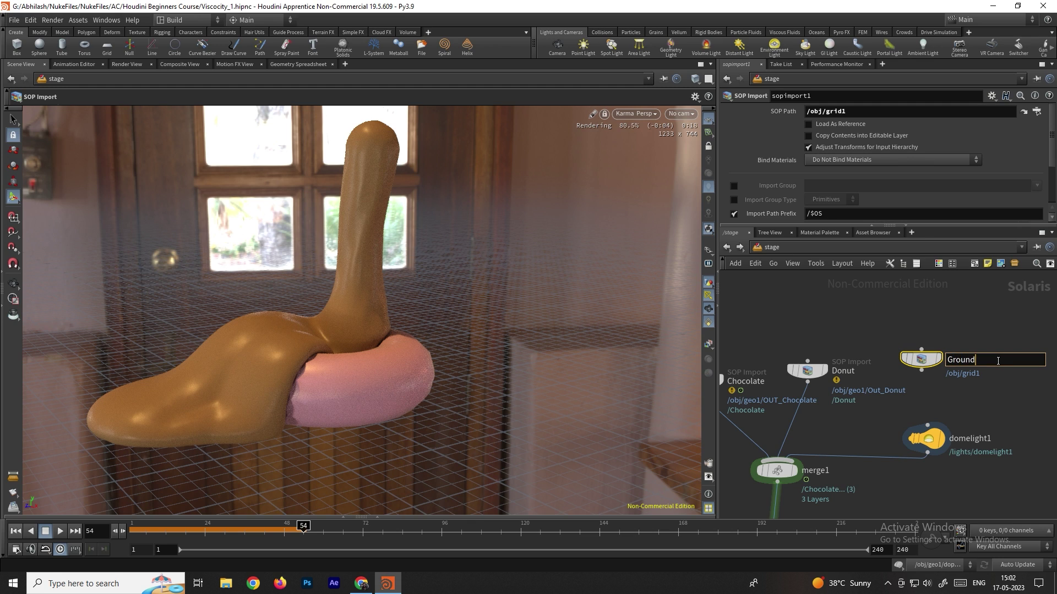
key("Return")
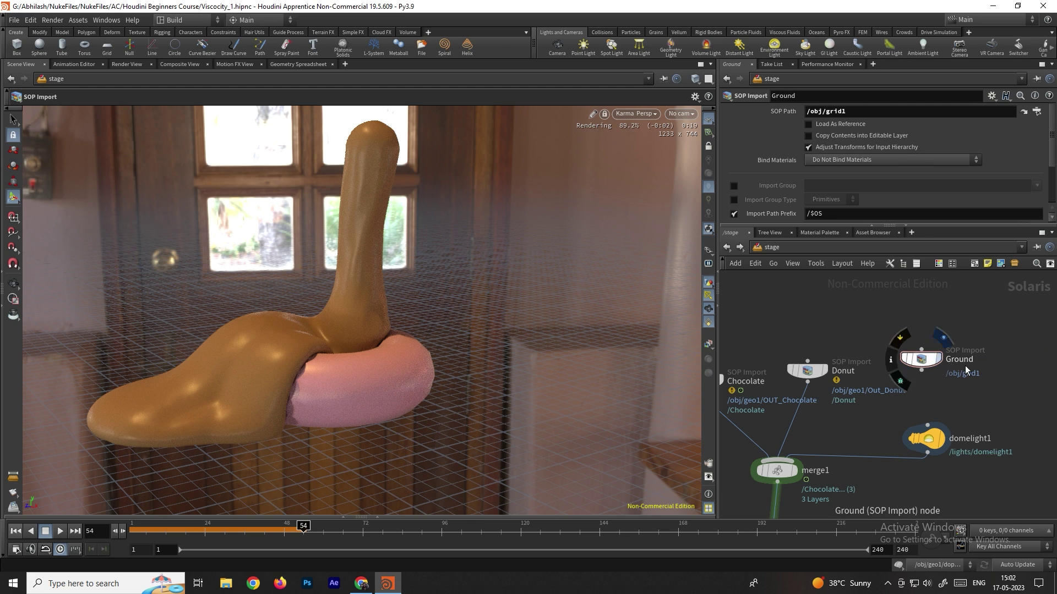
left_click_drag(921, 371, 781, 460)
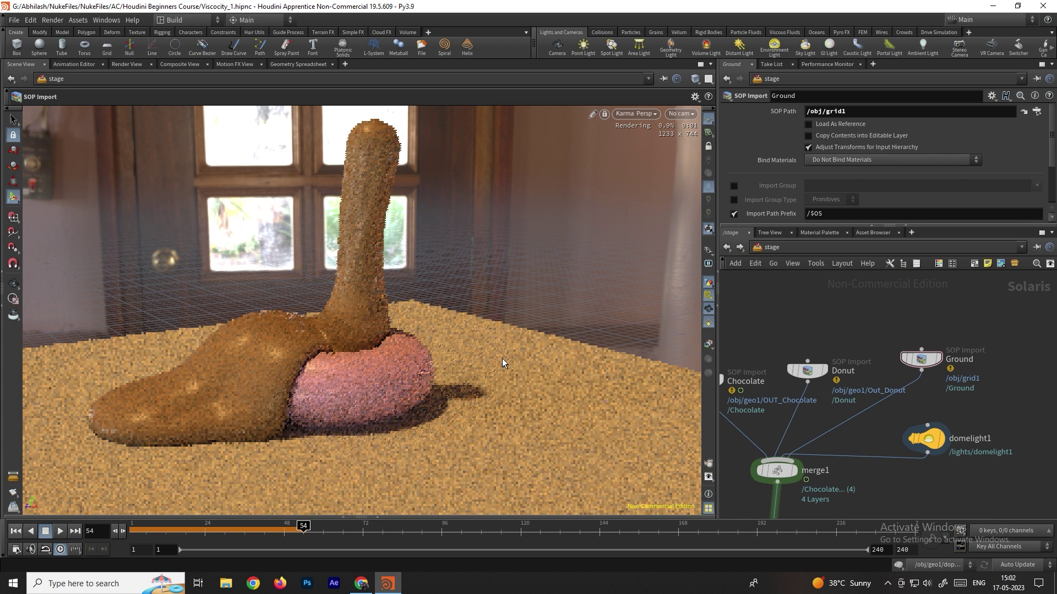
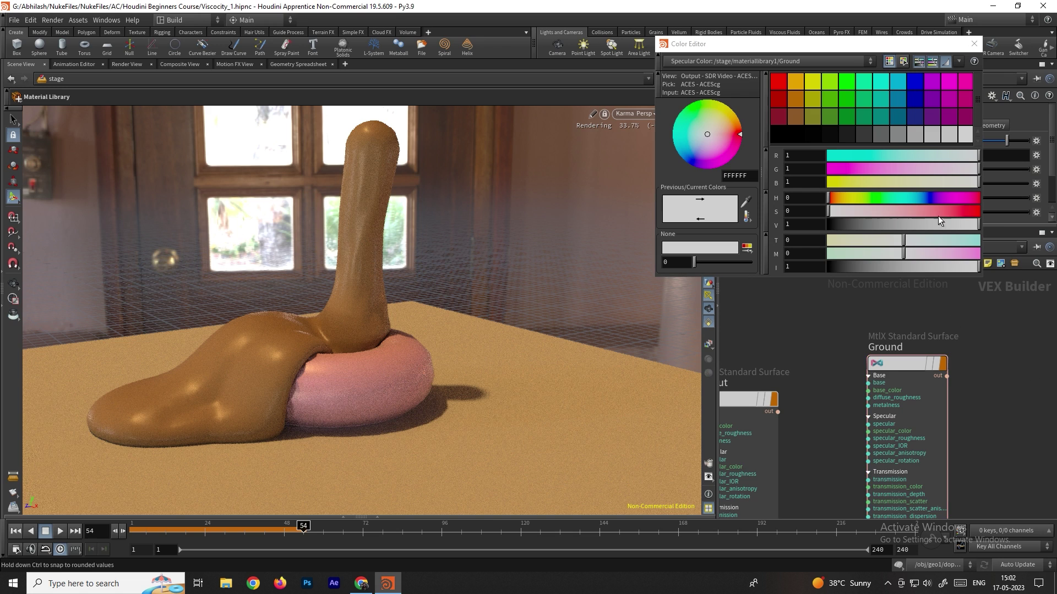
Step: Close the Ground shader's color editor, go back to stage and auto-fill the materials on materiallibrary1
left_click(973, 43)
left_click(771, 249)
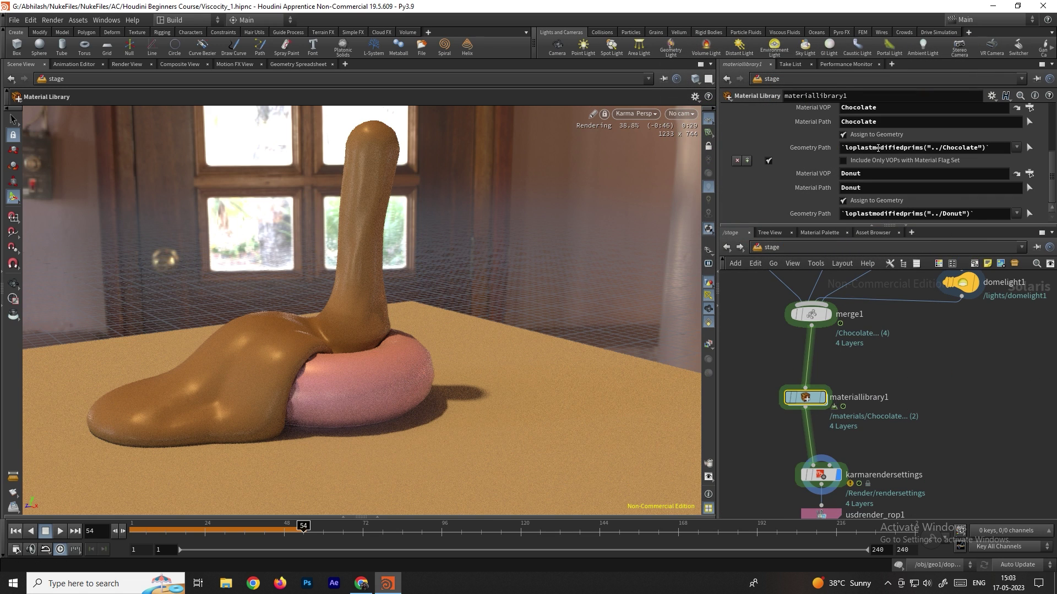
scroll(792, 187, "up", 3)
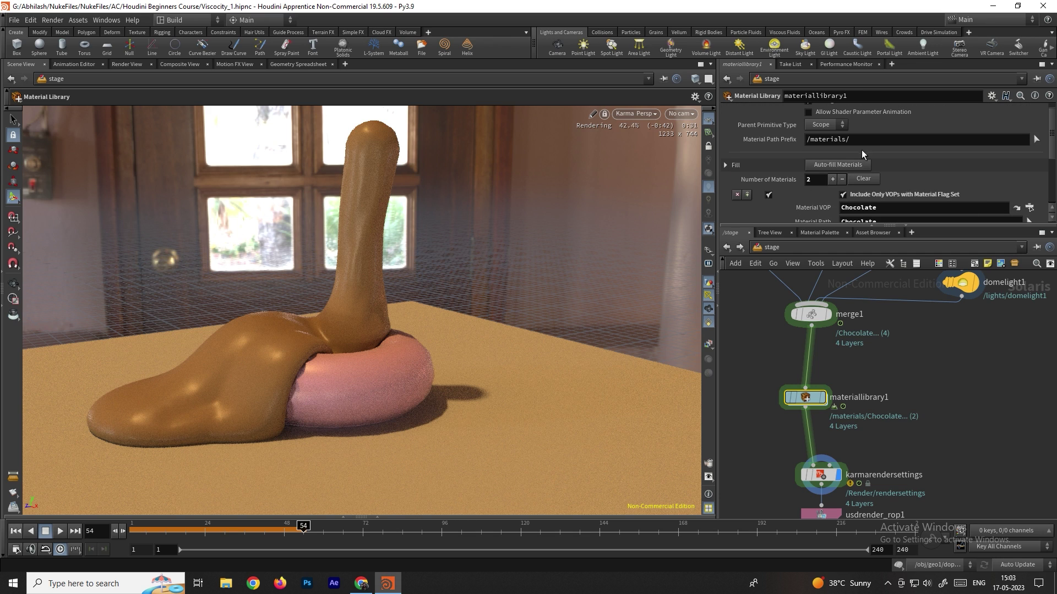
left_click(837, 165)
Step: Assign the Ground material in materiallibrary1 to the Ground import node through its Geometry Path
scroll(870, 184, "down", 5)
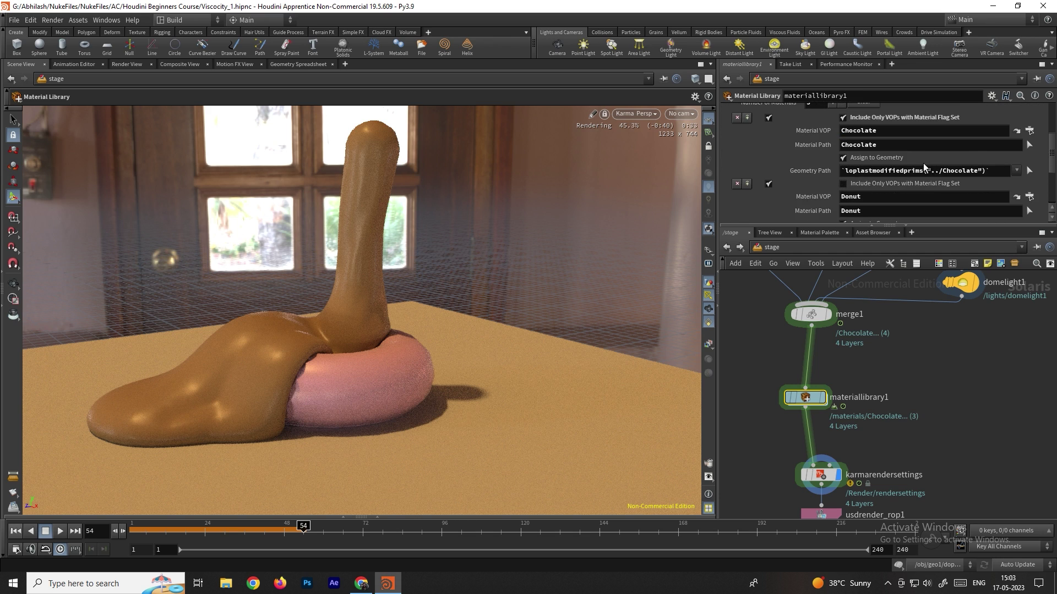
scroll(872, 188, "down", 1)
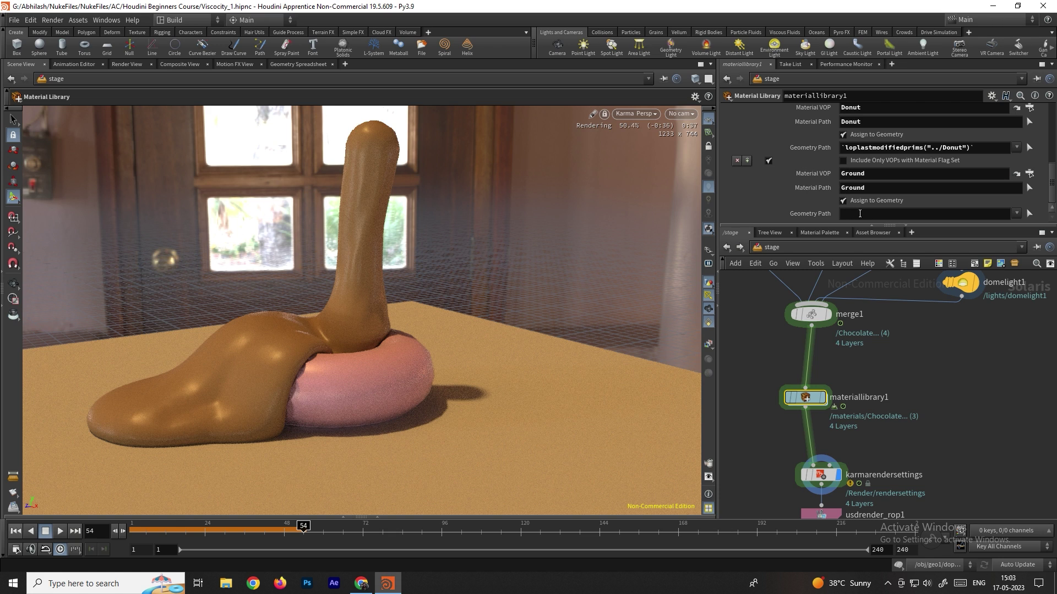
scroll(936, 297, "down", 2)
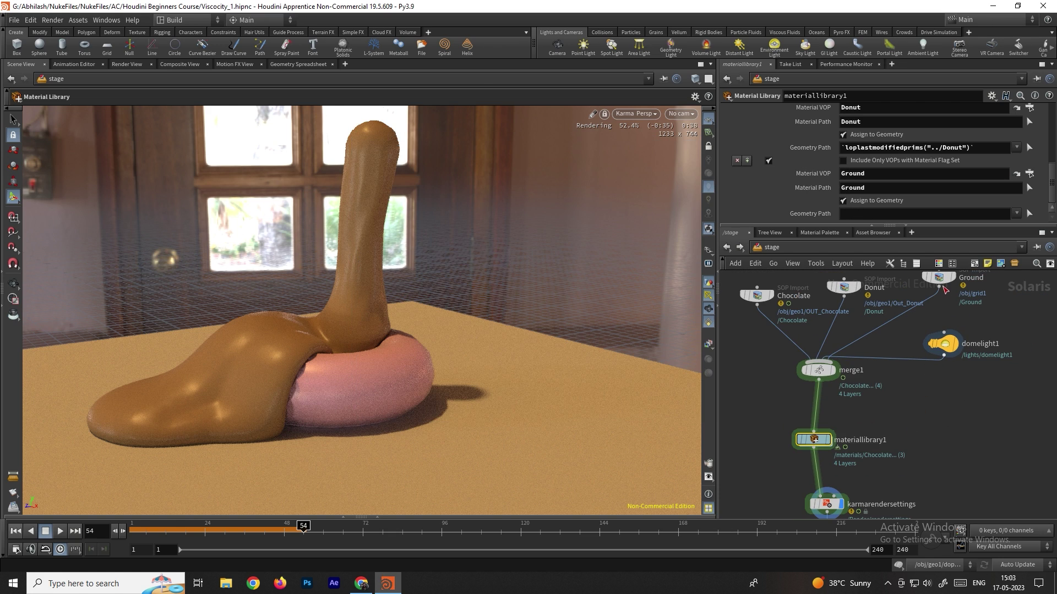
left_click_drag(943, 289, 870, 214)
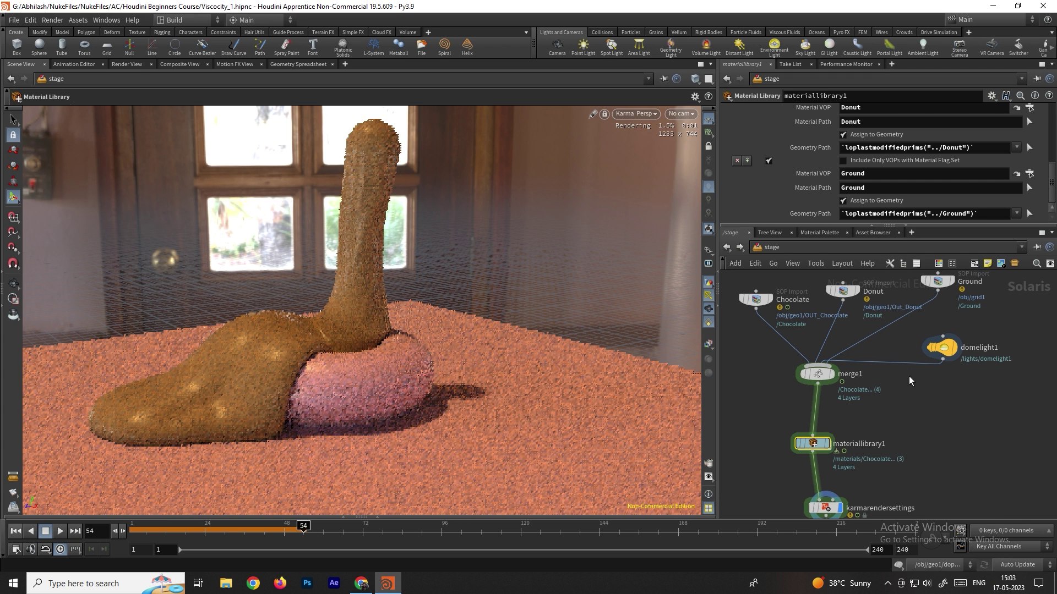
Step: Inside materiallibrary1, set the Ground material's Specular Color to a warm white with RGB 1.387, 1.30586, 1.22472
double_click(826, 413)
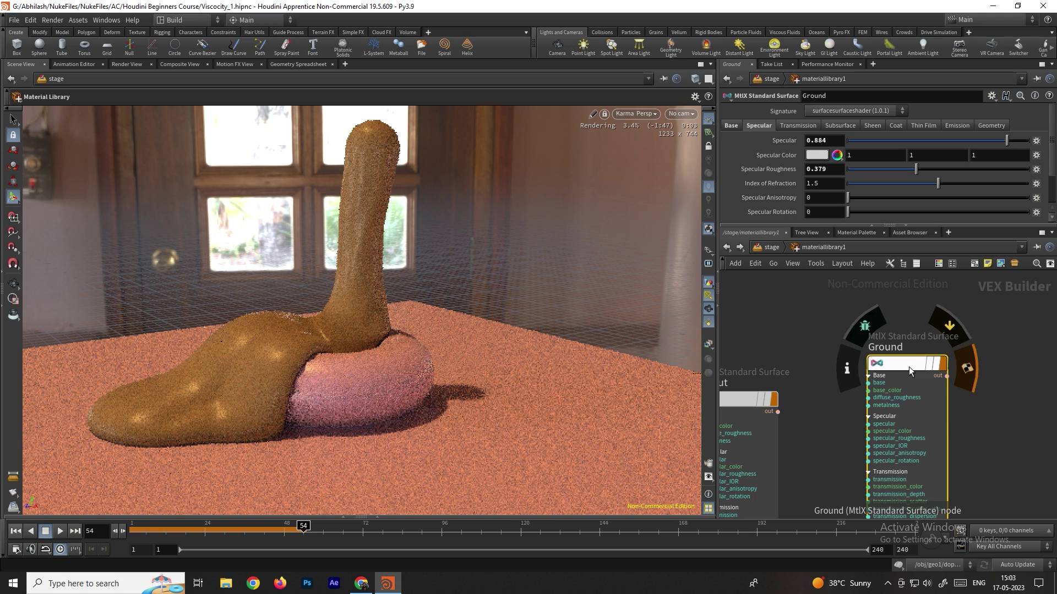
left_click(815, 156)
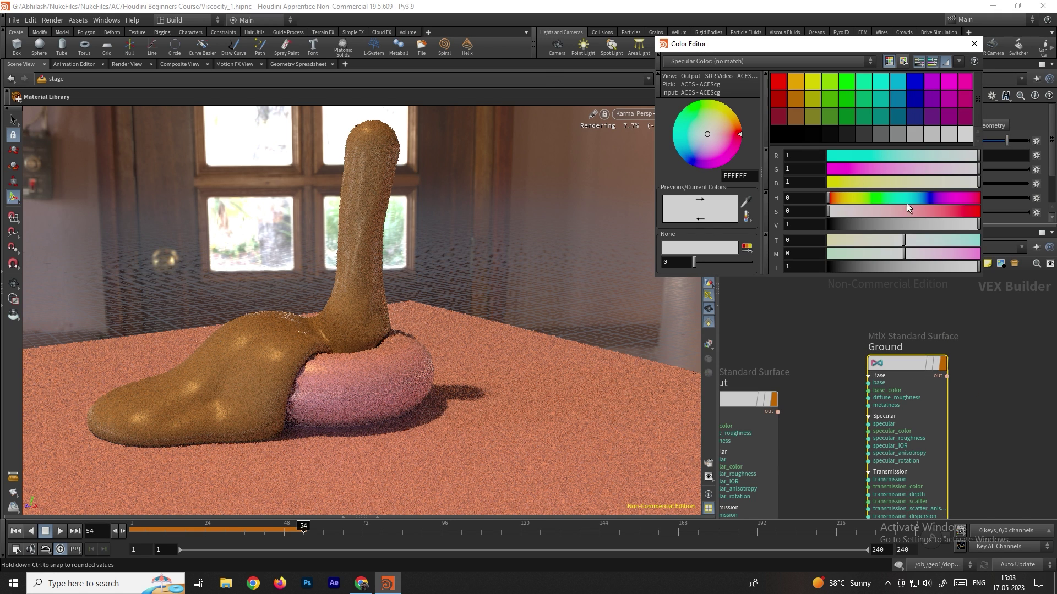
mouse_move(886, 240)
left_mouse_down()
mouse_move(846, 240)
mouse_move(891, 240)
left_mouse_up()
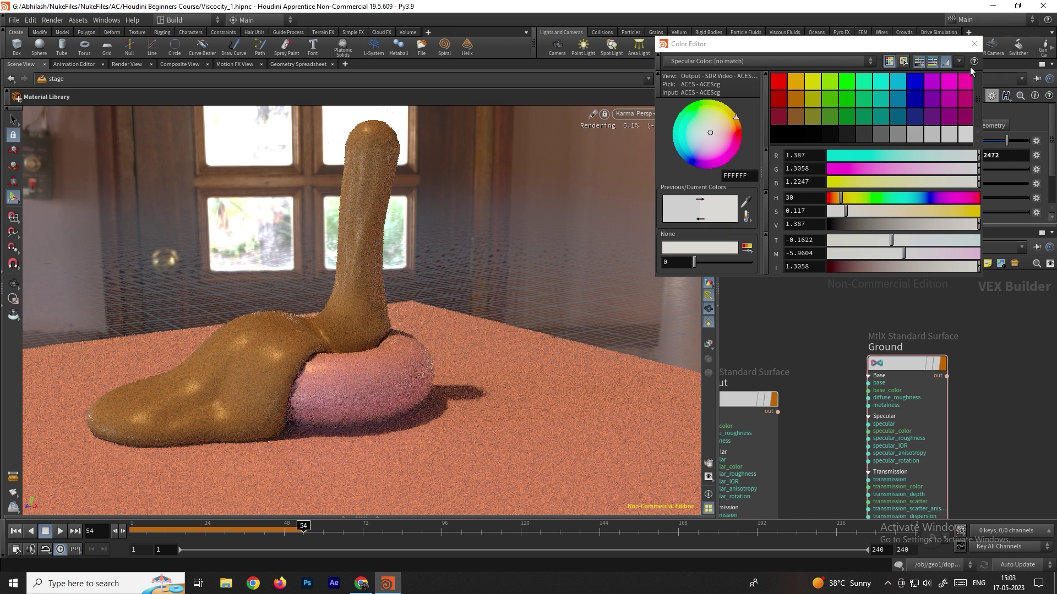
left_click(974, 43)
left_click(903, 362)
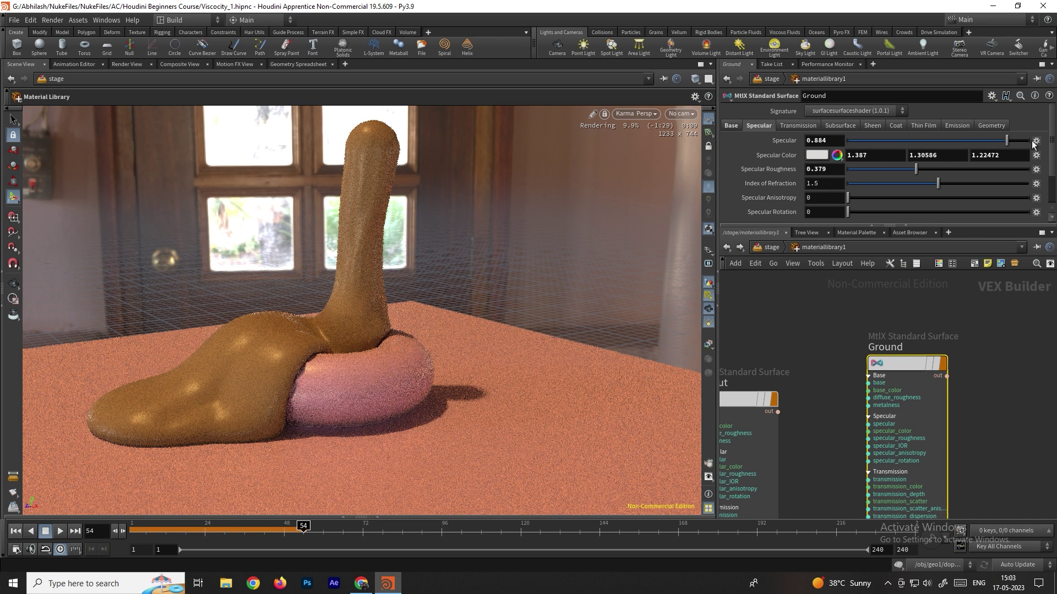
Step: Set the Ground material's Specular to 1 and Index of Refraction to 2.917, and lower its Specular Roughness below 0.141
left_click_drag(1008, 140, 1030, 140)
left_click_drag(910, 166, 873, 174)
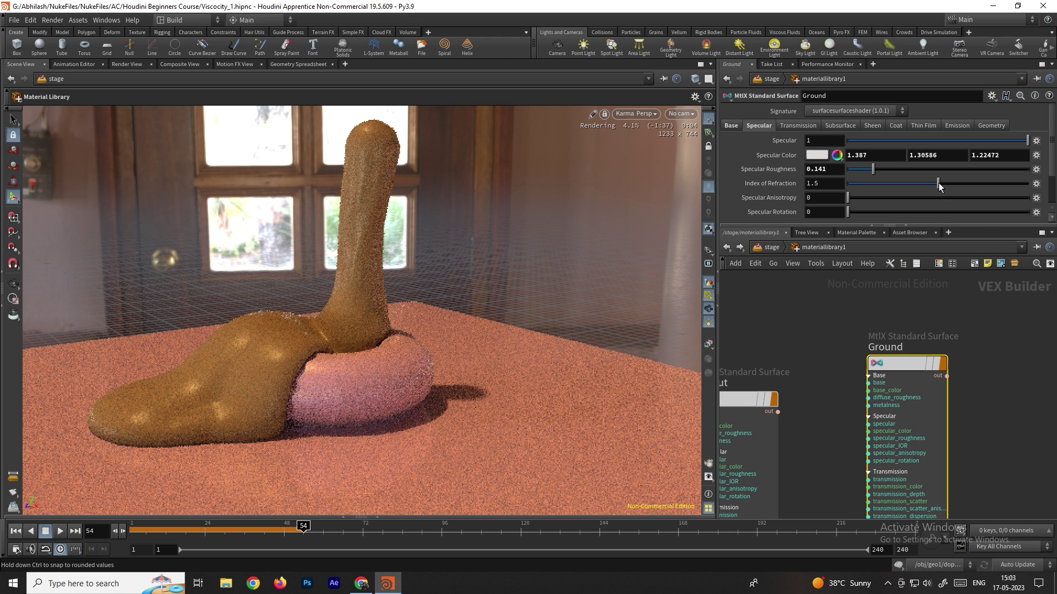
left_click_drag(939, 183, 988, 186)
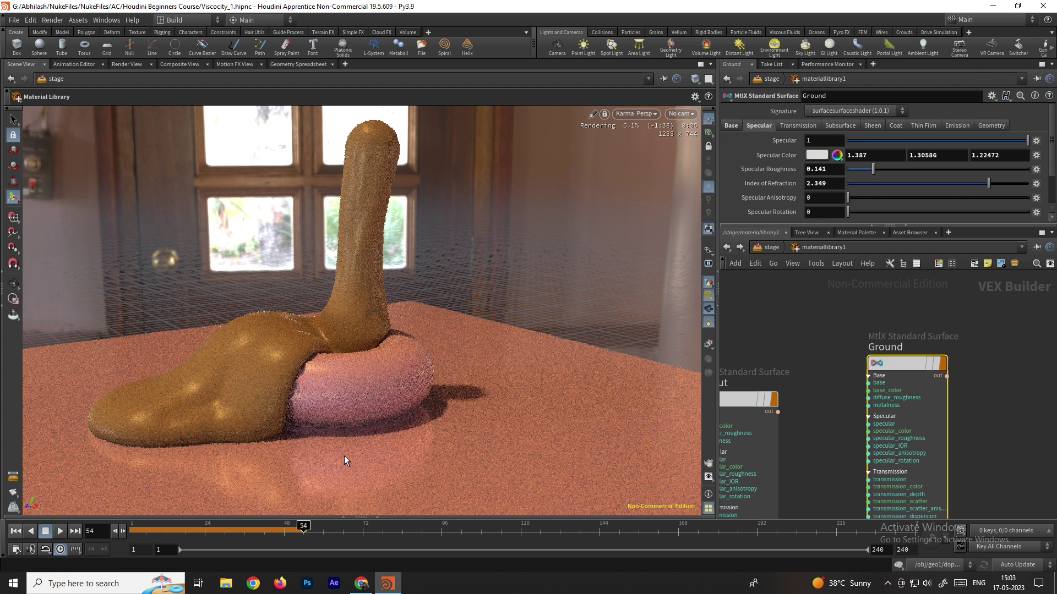
left_click_drag(988, 183, 1021, 186)
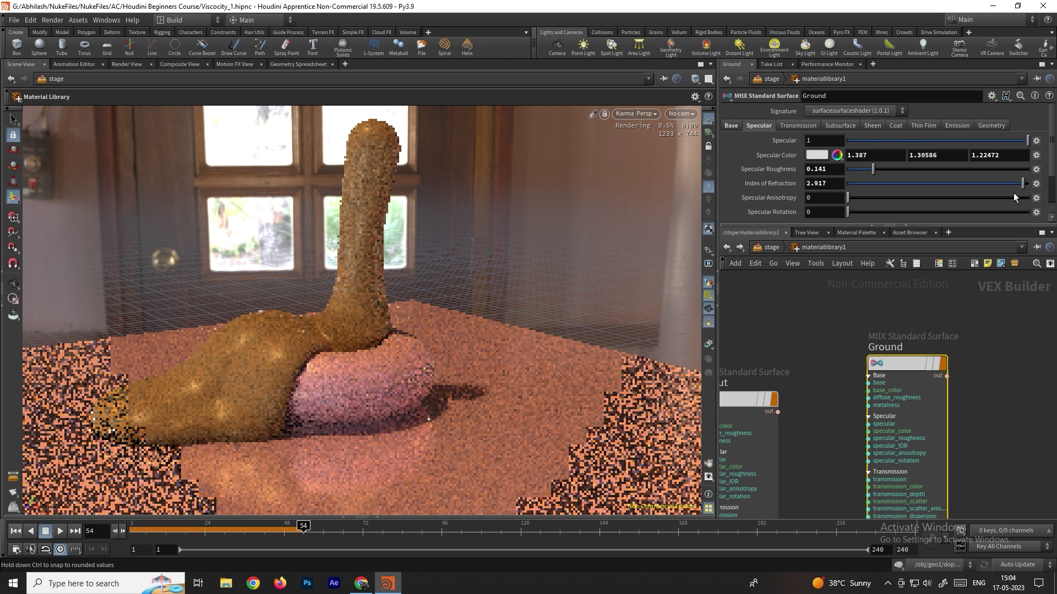
left_click_drag(863, 170, 849, 170)
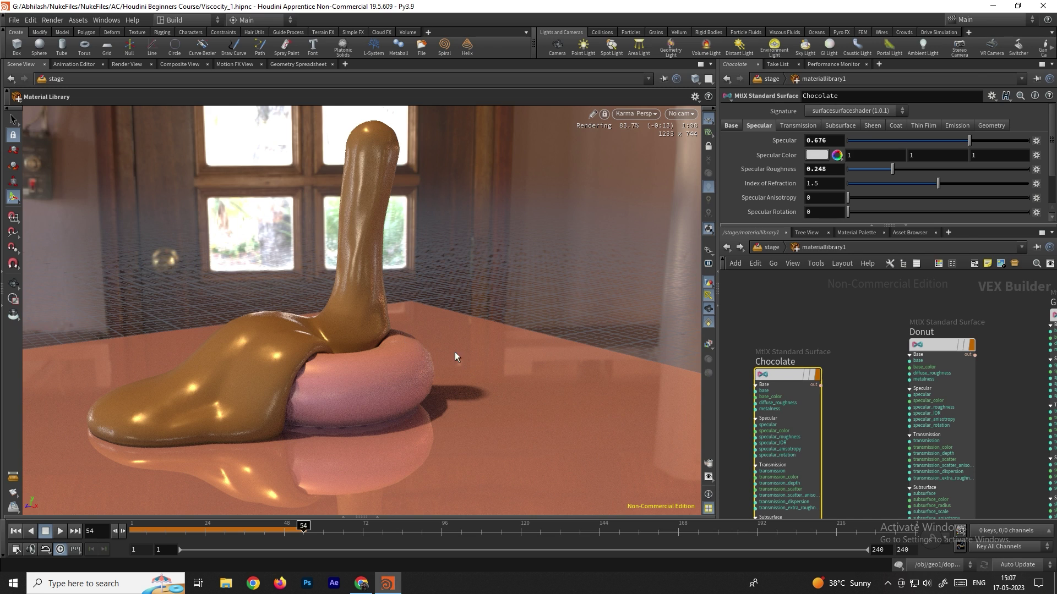
Step: Return to the stage network and check the Rendering Engine options of the karmarendersettings node
left_click(727, 248)
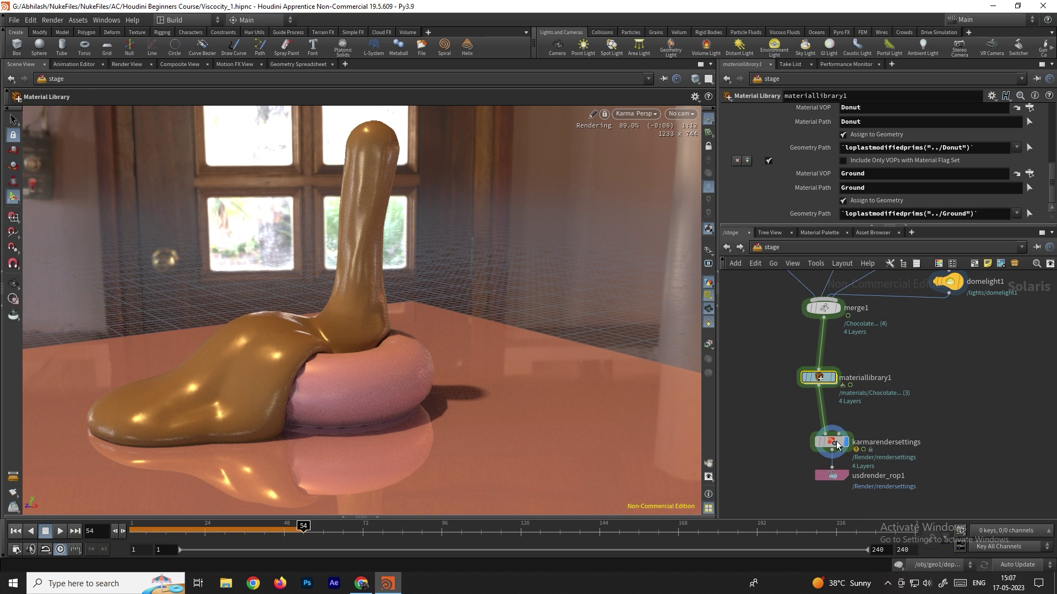
left_click(836, 445)
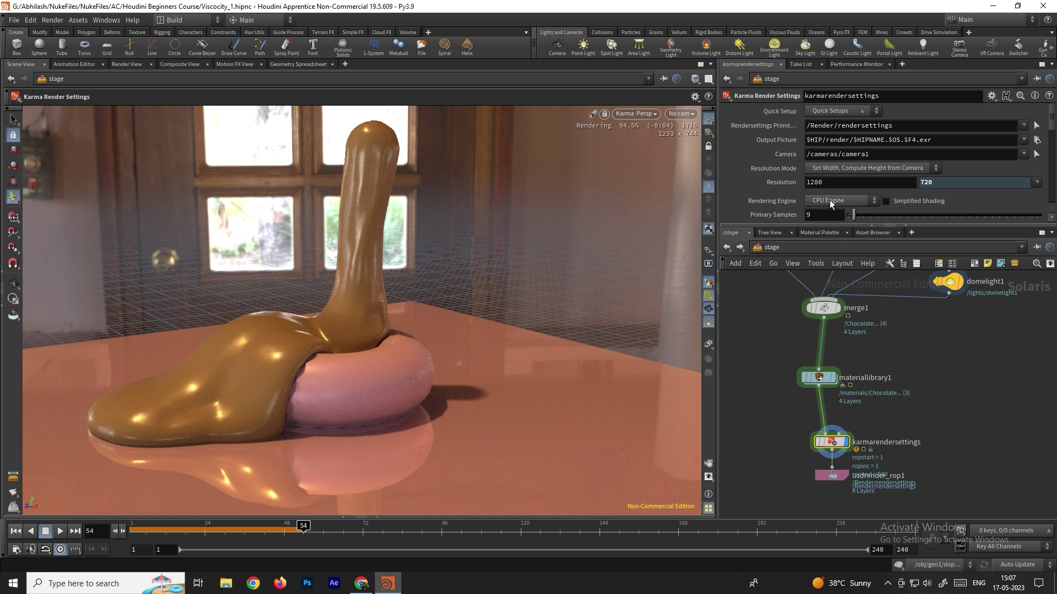
scroll(775, 188, "down", 1)
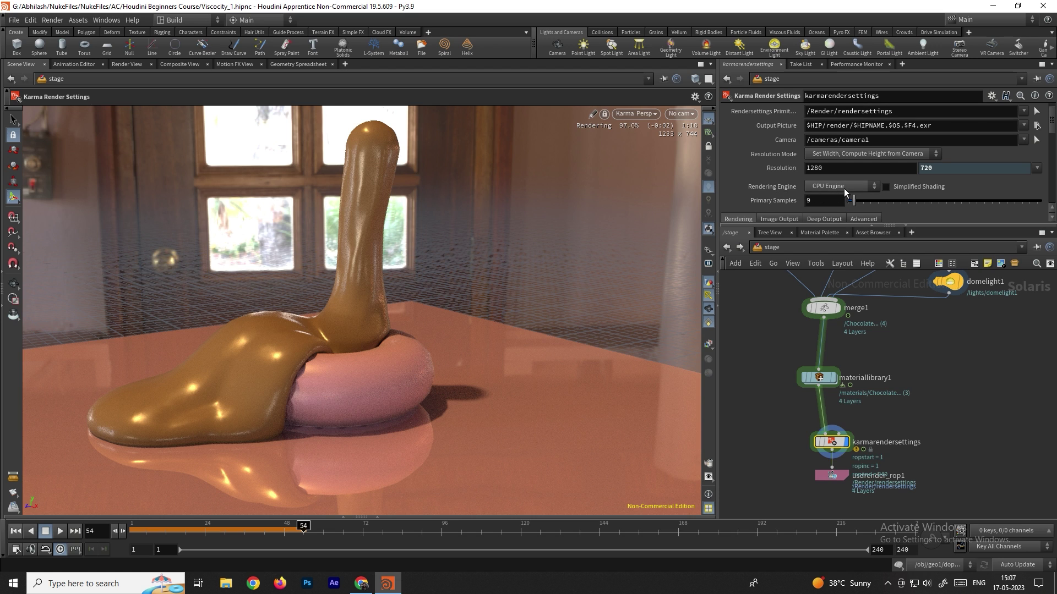
left_click(846, 189)
left_click(835, 207)
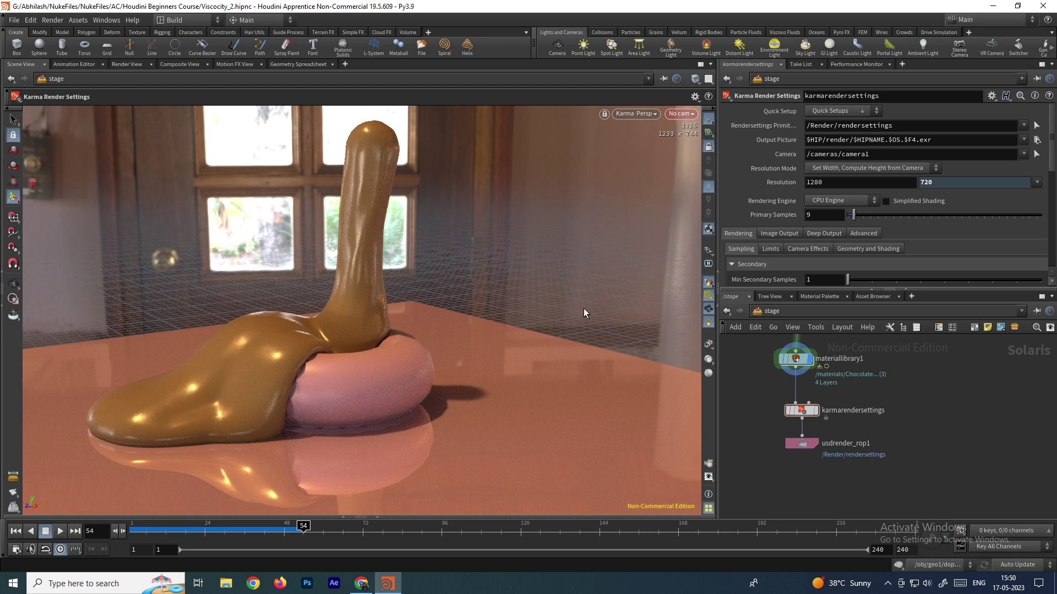
Step: Delete the karmarendersettings and usdrender_rop1 nodes from the stage network
left_click_drag(849, 410, 752, 460)
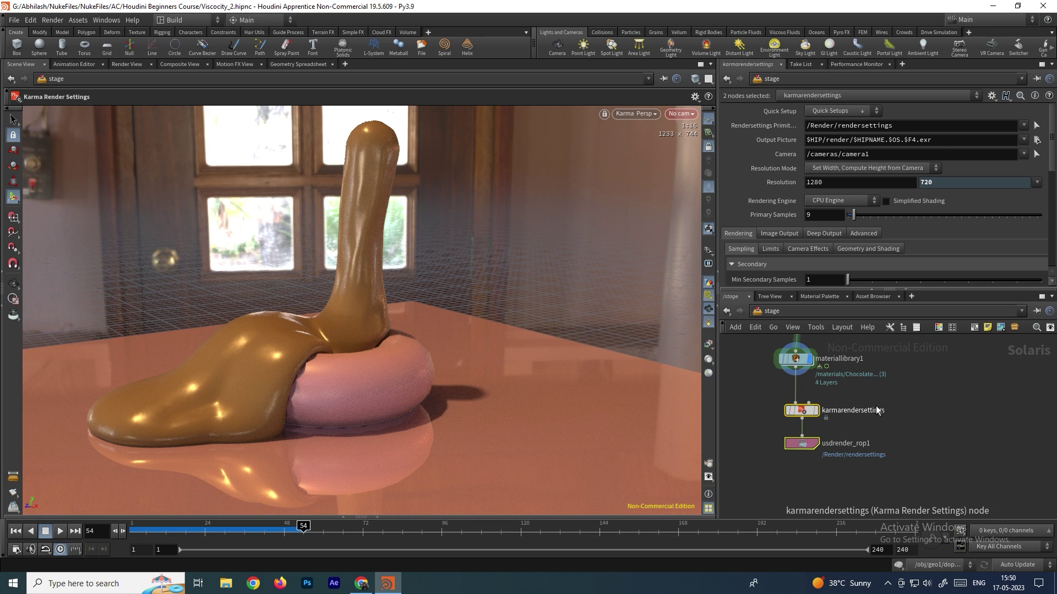
key("Delete")
middle_click_drag(847, 406, 852, 460)
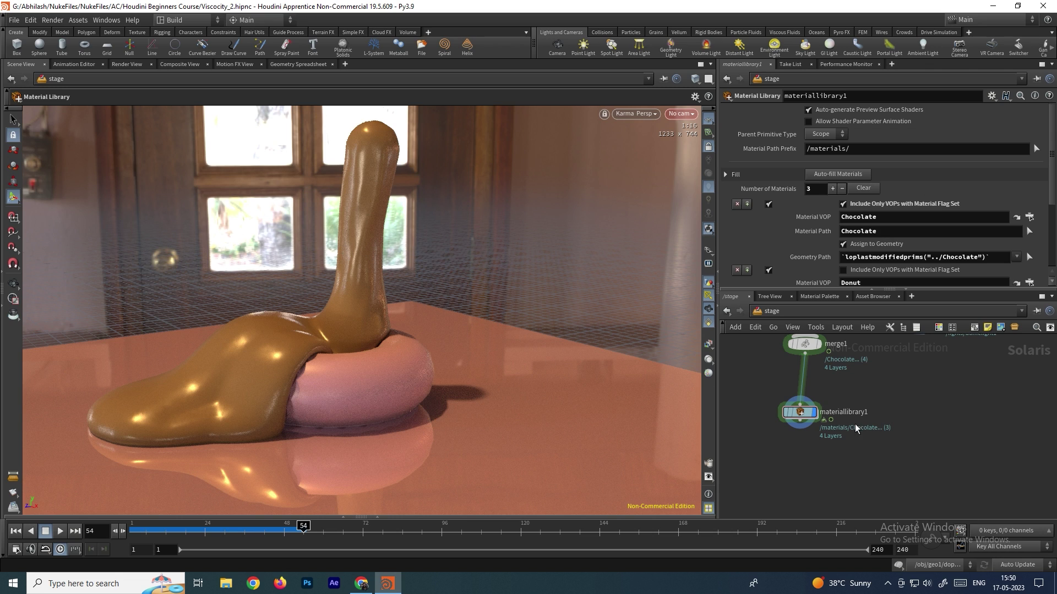
middle_click_drag(841, 457, 859, 421)
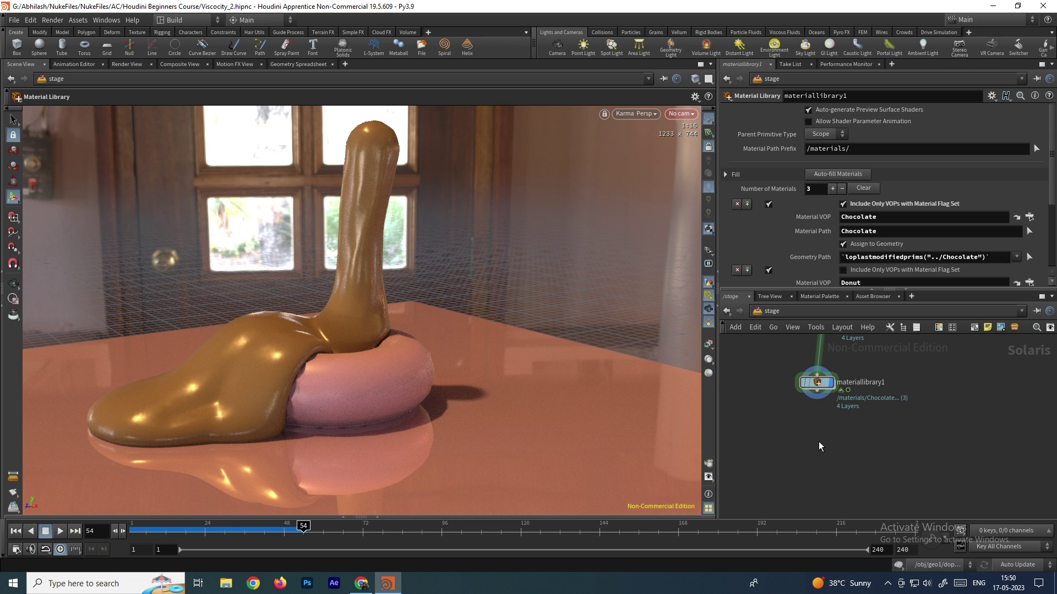
Step: Add a Karma node pair below materiallibrary1 and connect materiallibrary1's output to karmarendersettings' first input
key("Tab")
mouse_move(859, 249)
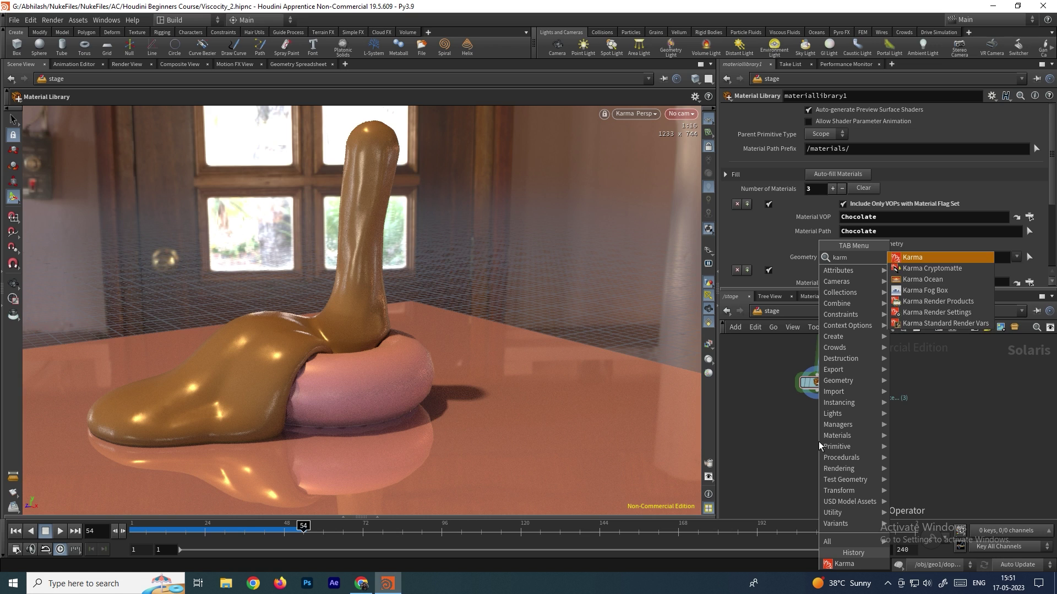
left_click(914, 252)
left_click(820, 446)
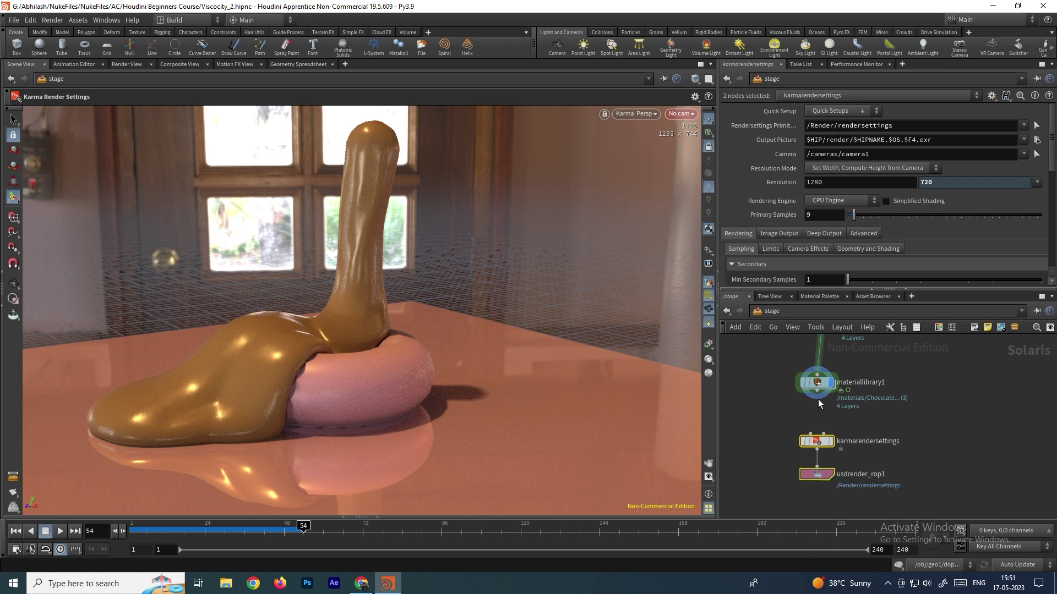
left_click_drag(818, 398, 811, 435)
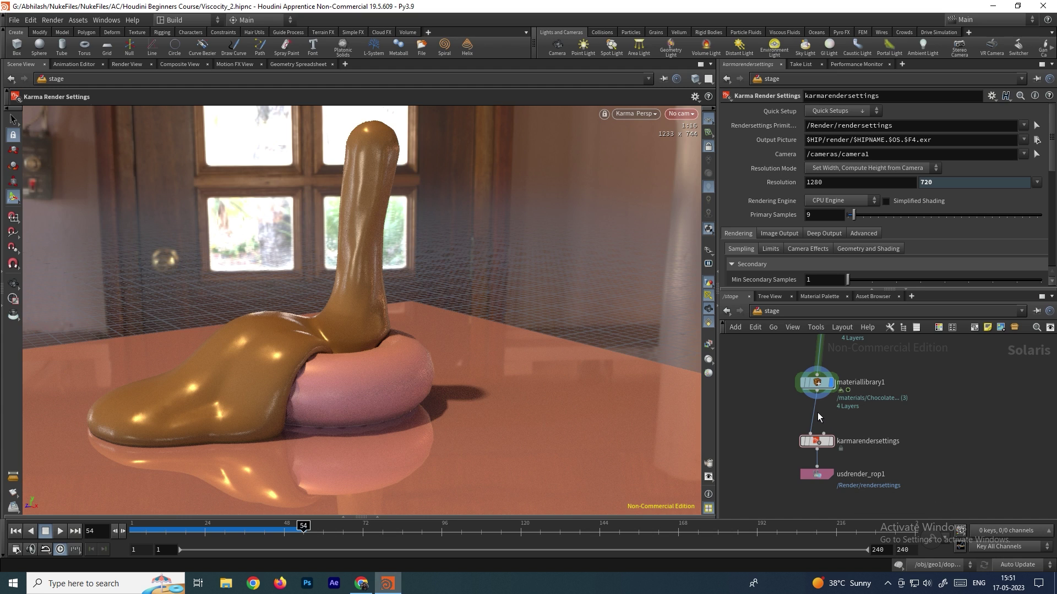
left_click(819, 442)
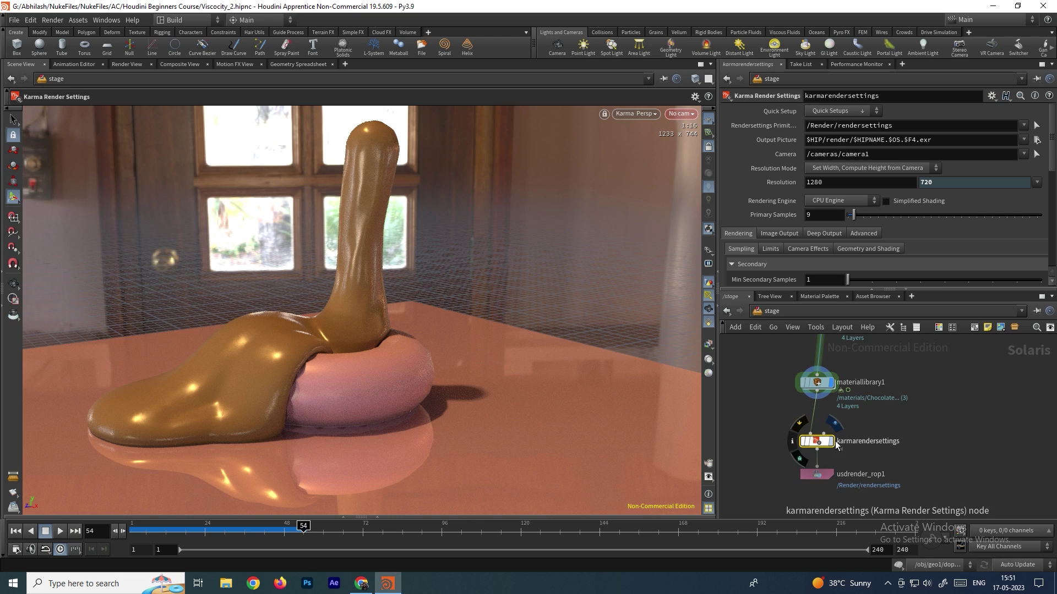
left_click(946, 422)
key("Tab")
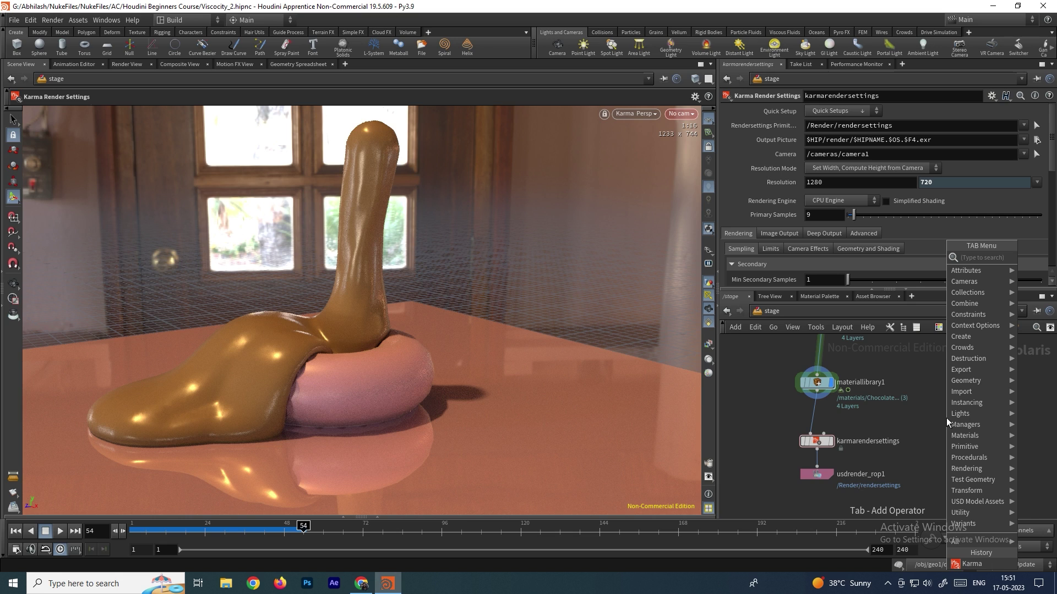
left_click(921, 414)
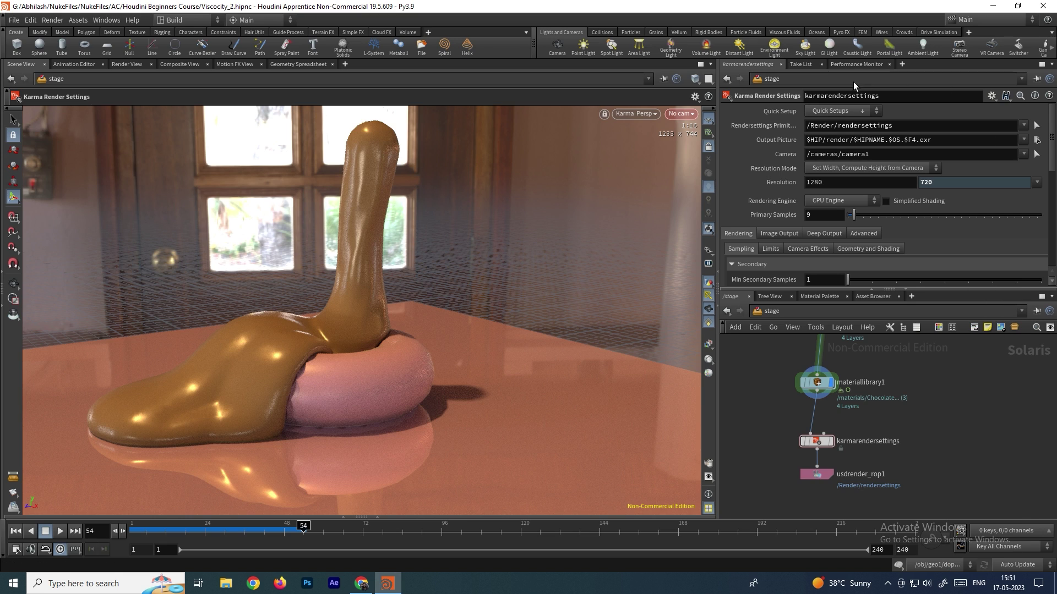
Step: Create a new camera from the current viewport view and connect its output to the first input of karmarendersettings
left_click(679, 115)
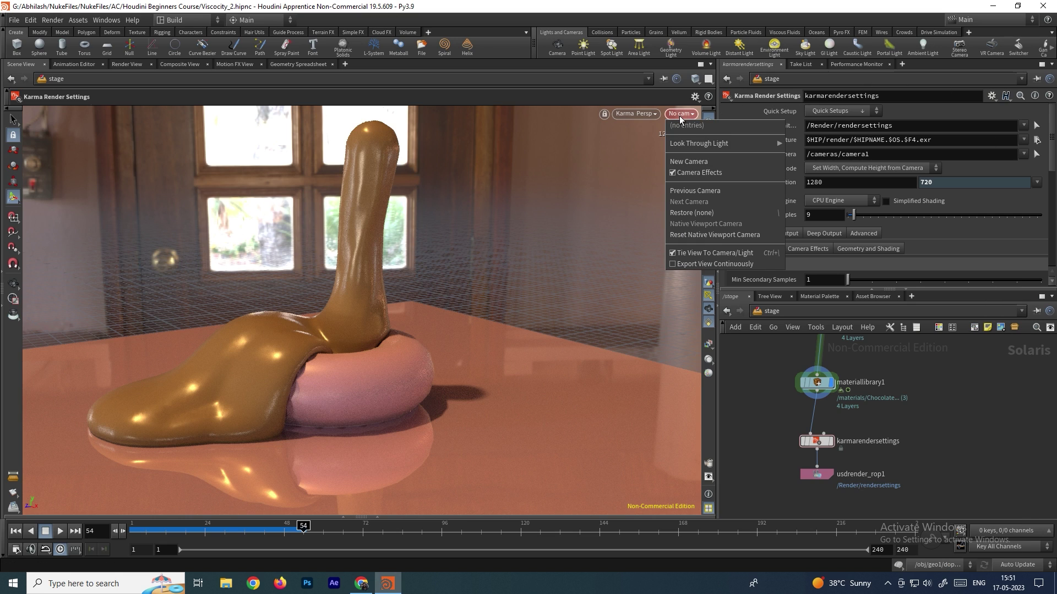
left_click(689, 162)
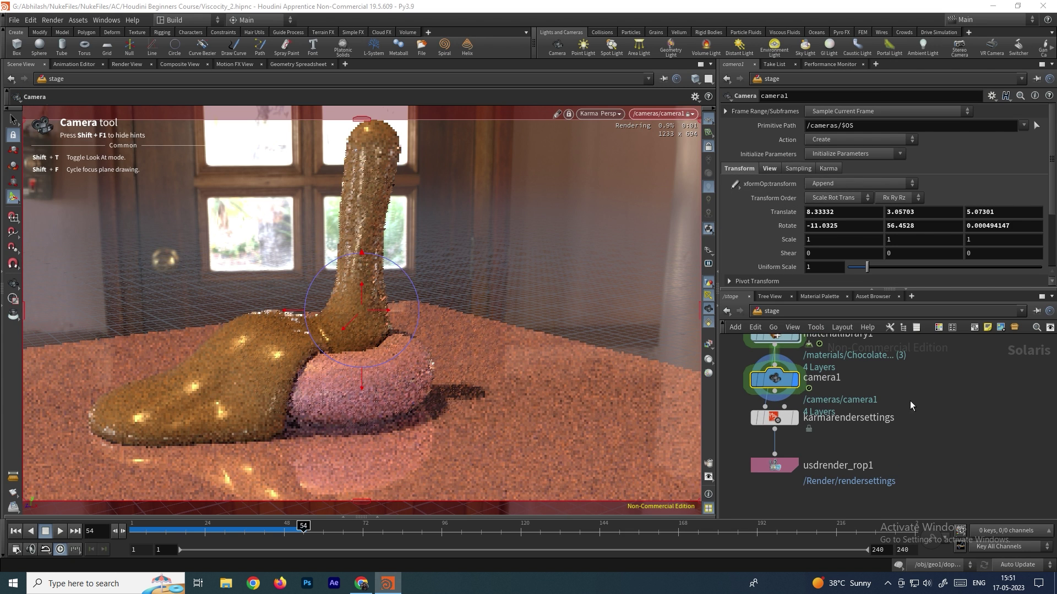
left_click_drag(782, 420, 779, 495)
left_click(830, 451)
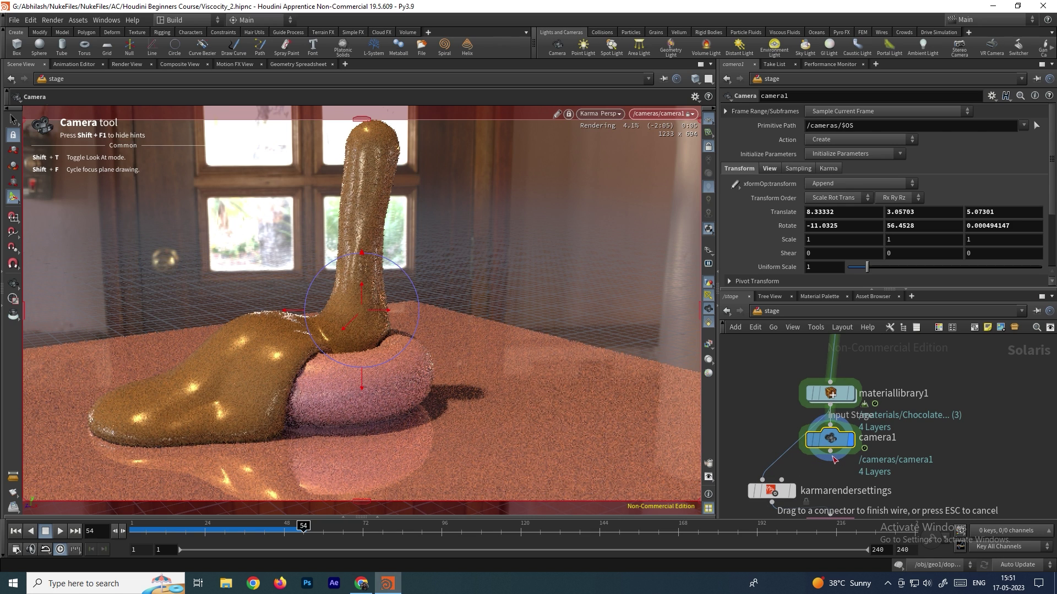
left_click_drag(847, 443, 905, 434)
scroll(821, 441, "down", 2)
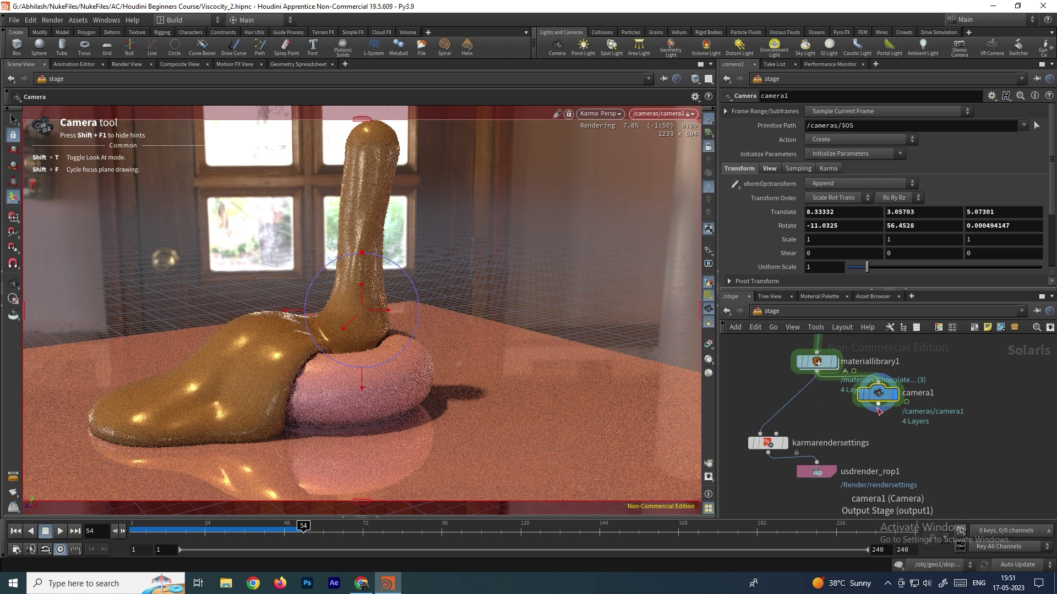
left_click(879, 405)
left_click(761, 434)
Step: Arrange camera1 below materiallibrary1, with karmarendersettings and usdrender_rop1 lined up beneath the camera
mouse_move(889, 391)
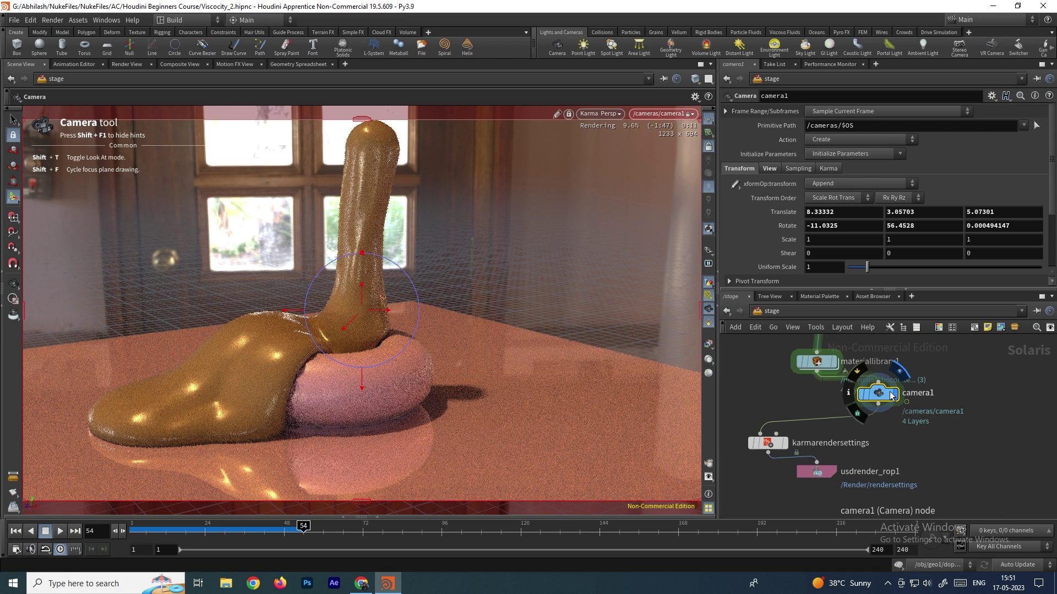
left_click_drag(890, 391, 818, 403)
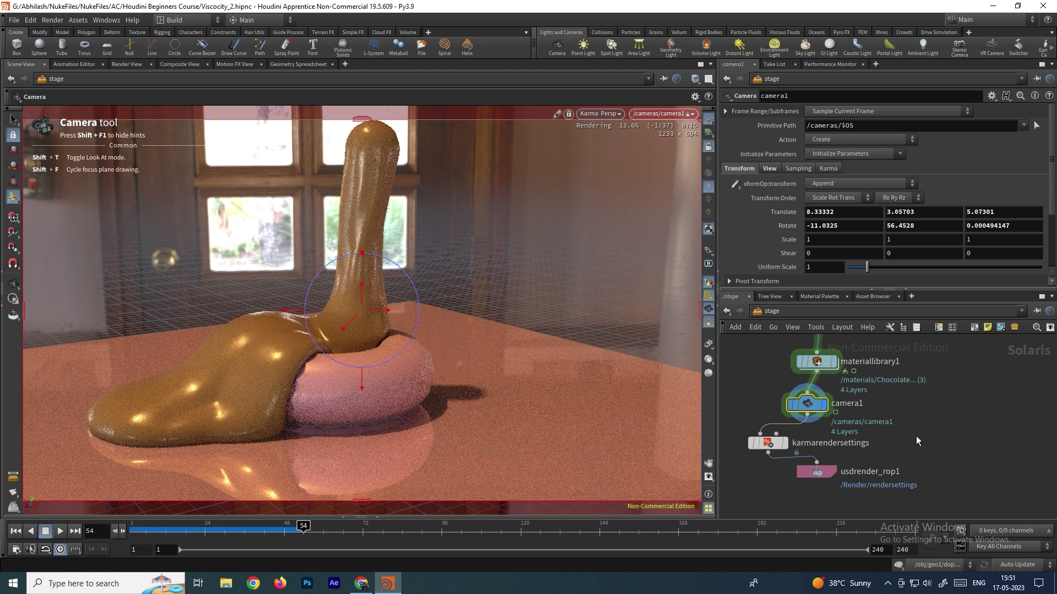
scroll(908, 434, "up", 3)
left_click_drag(753, 428, 971, 502)
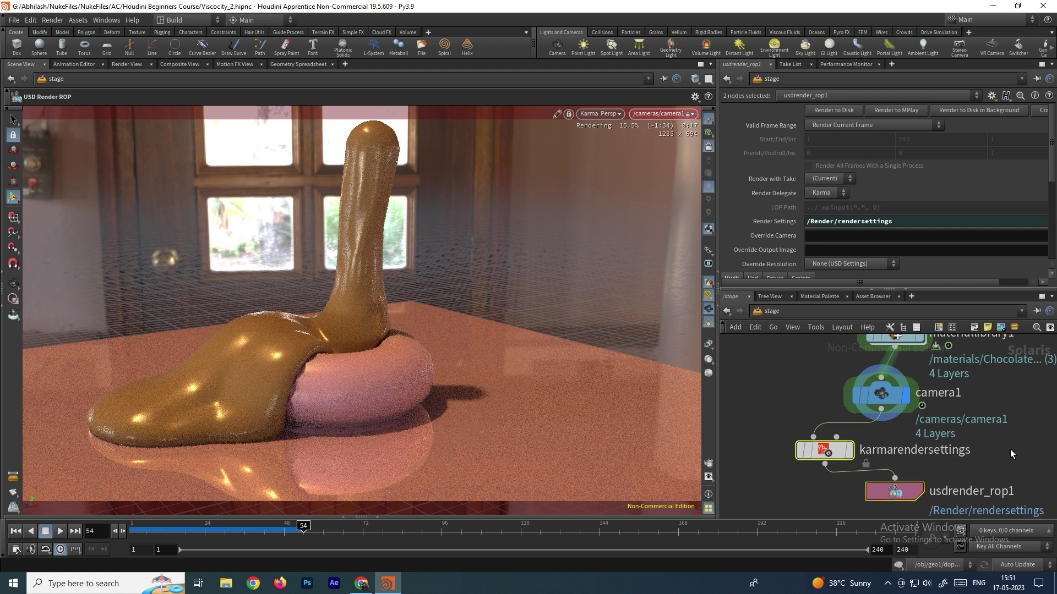
scroll(991, 435, "down", 2)
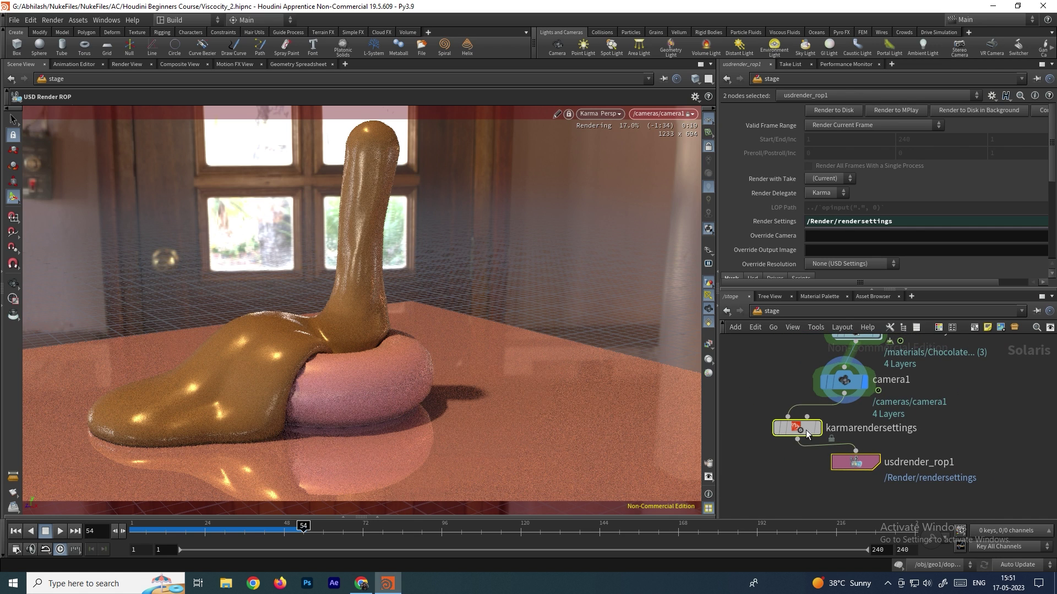
left_click_drag(806, 435, 850, 440)
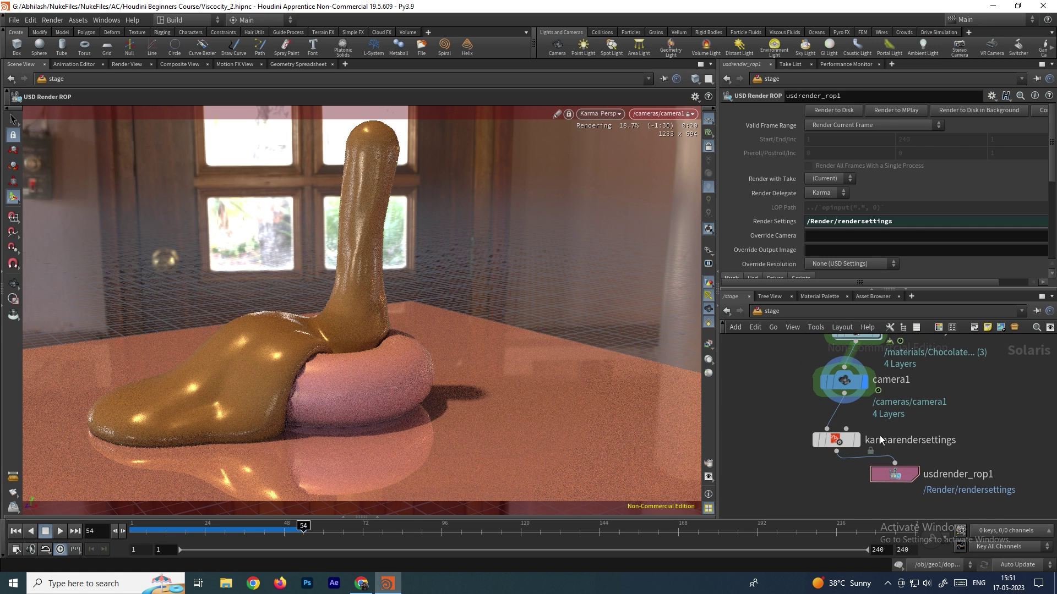
Step: Browse to the Desktop for karmarendersettings' Output Picture and create a new folder there named Chocolate
left_click(849, 441)
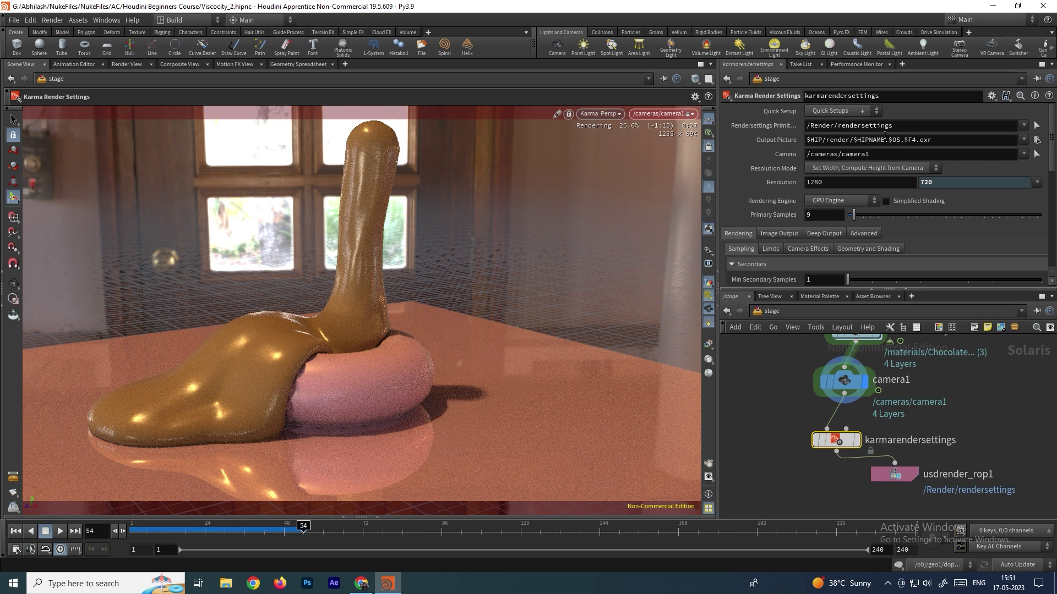
left_click_drag(961, 144, 855, 142)
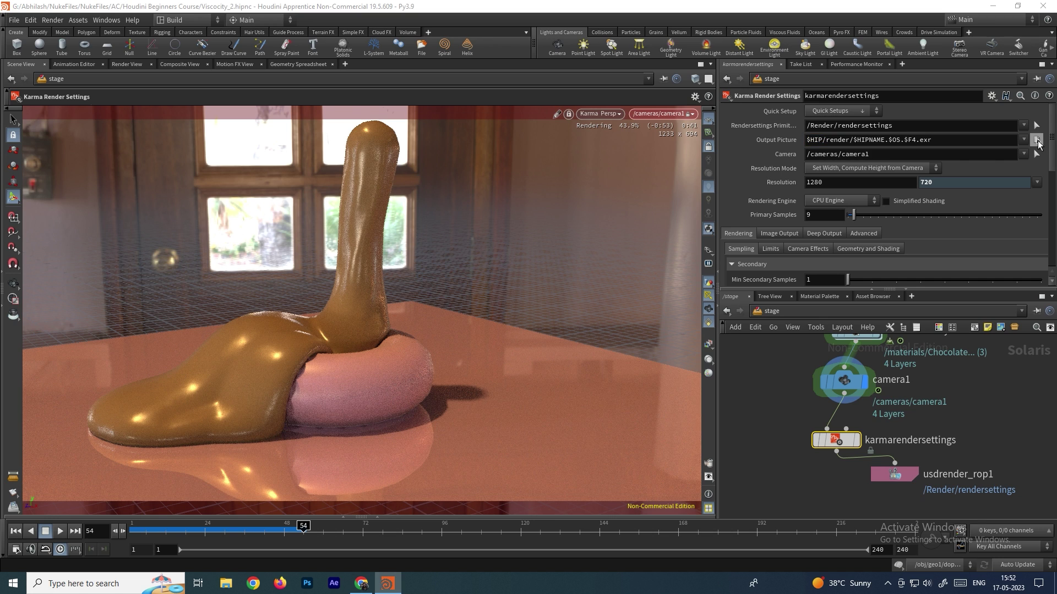
left_click(1037, 141)
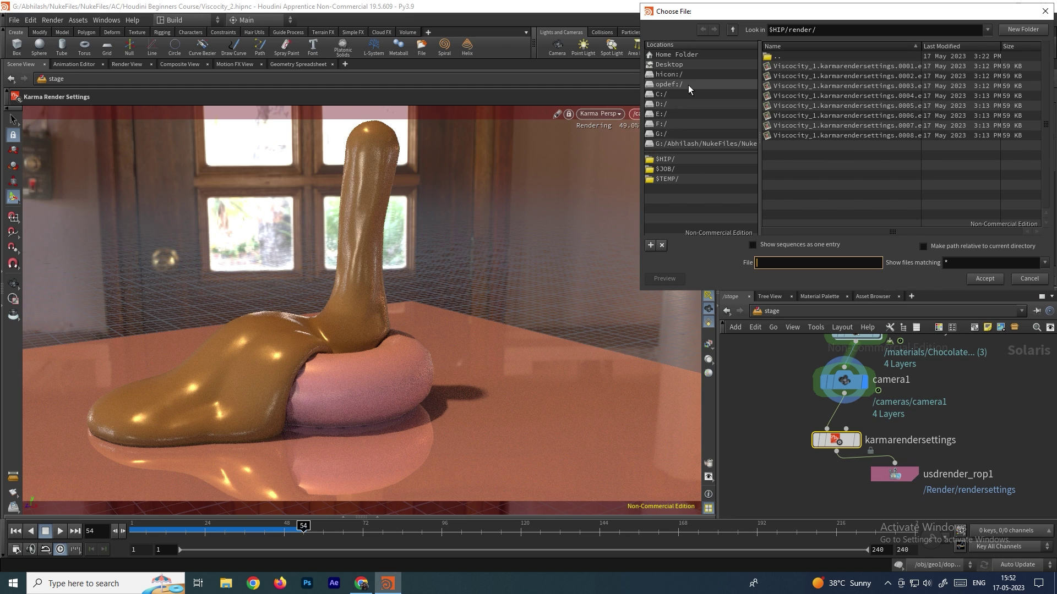
left_click(675, 65)
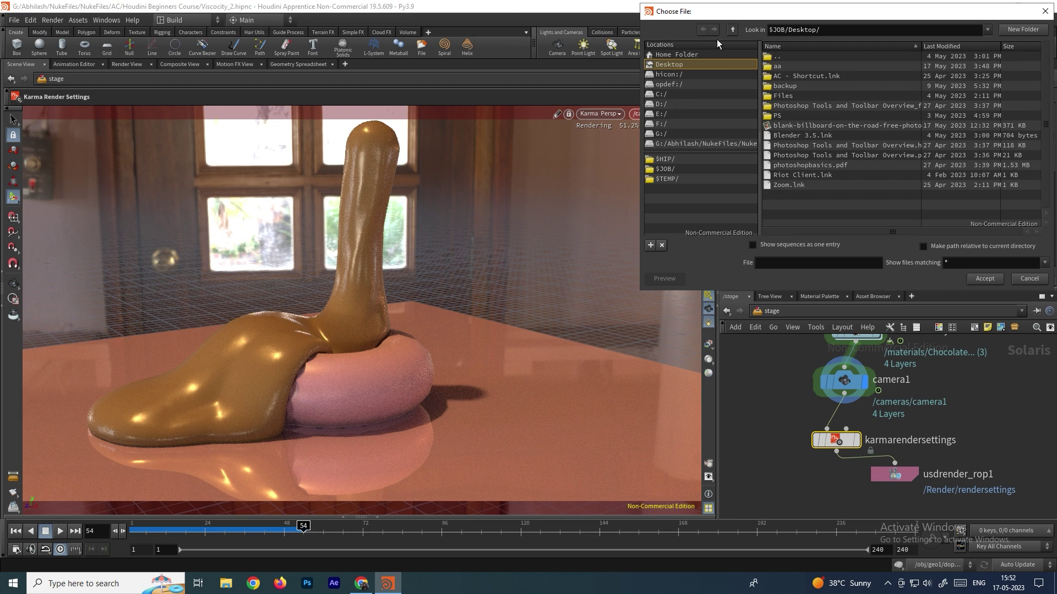
left_click(1015, 31)
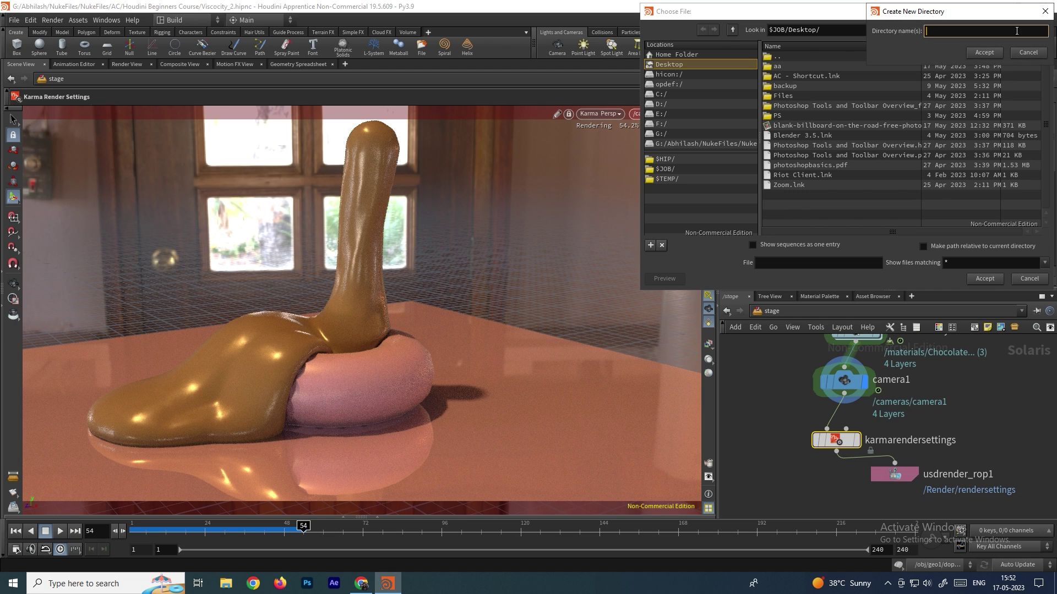
type("Chocolate")
left_click(994, 52)
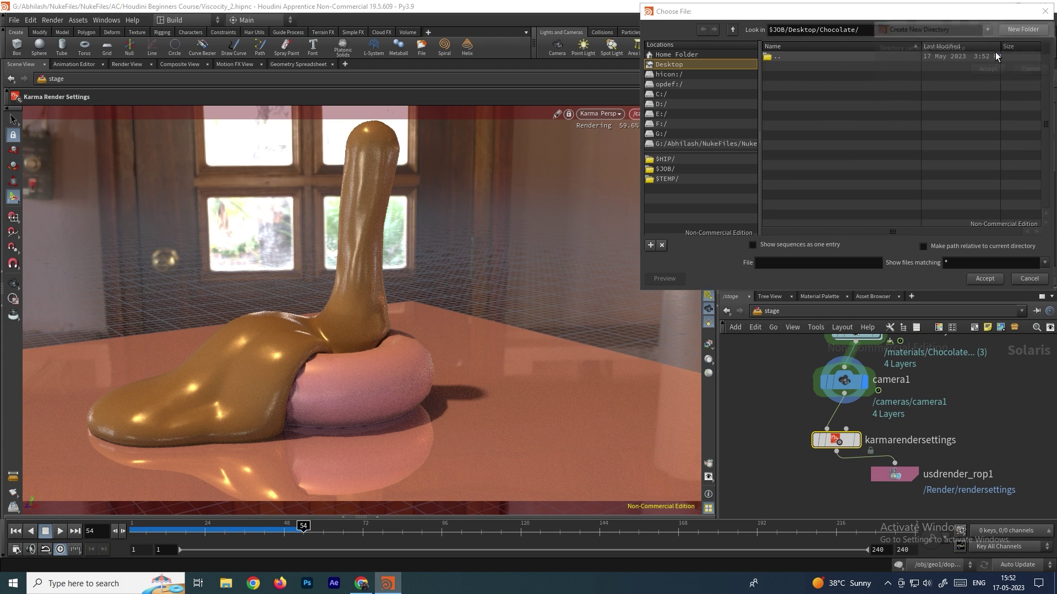
Step: Name the output picture $HIPChocolateRender.$OS.$F4.jpeg in the Chocolate folder and accept the path
left_click(811, 261)
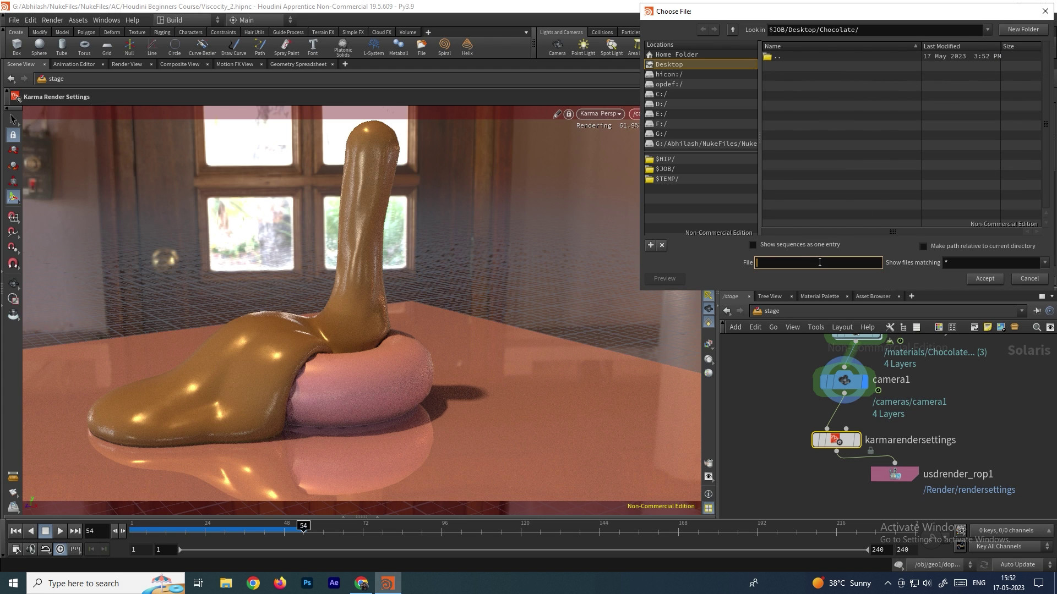
type("$HIPNAME.$OS.$F4.exr")
key("BackSpace")
key("BackSpace")
key("BackSpace")
type("jpeg")
key("BackSpace")
key("BackSpace")
key("BackSpace")
key("BackSpace")
type("ChocolateRender")
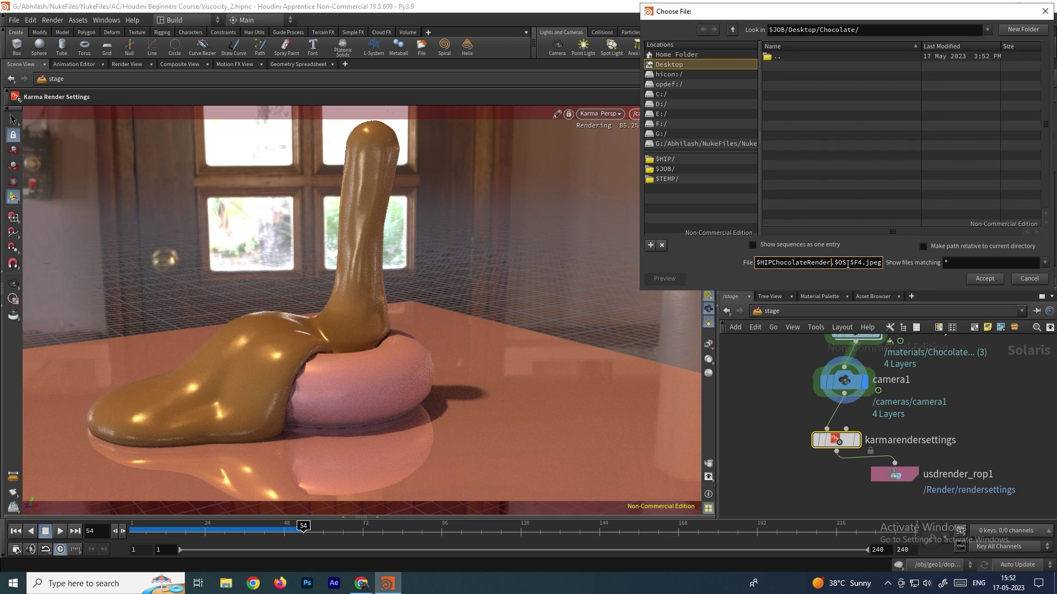
left_click(977, 278)
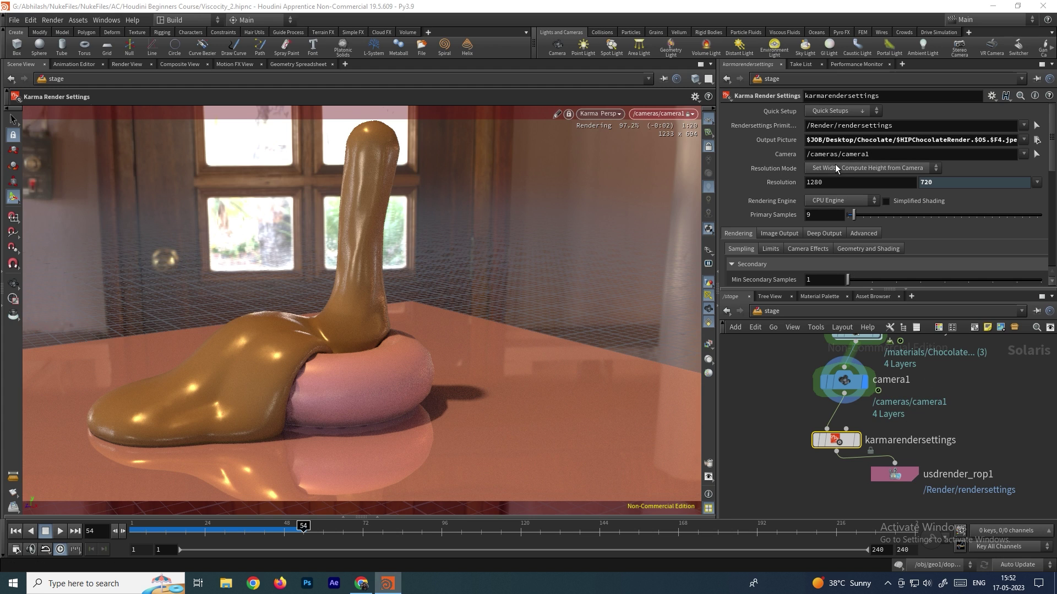
Step: Set the Valid Frame Range of usdrender_rop1 to Render Specific Frame Range
left_click(900, 475)
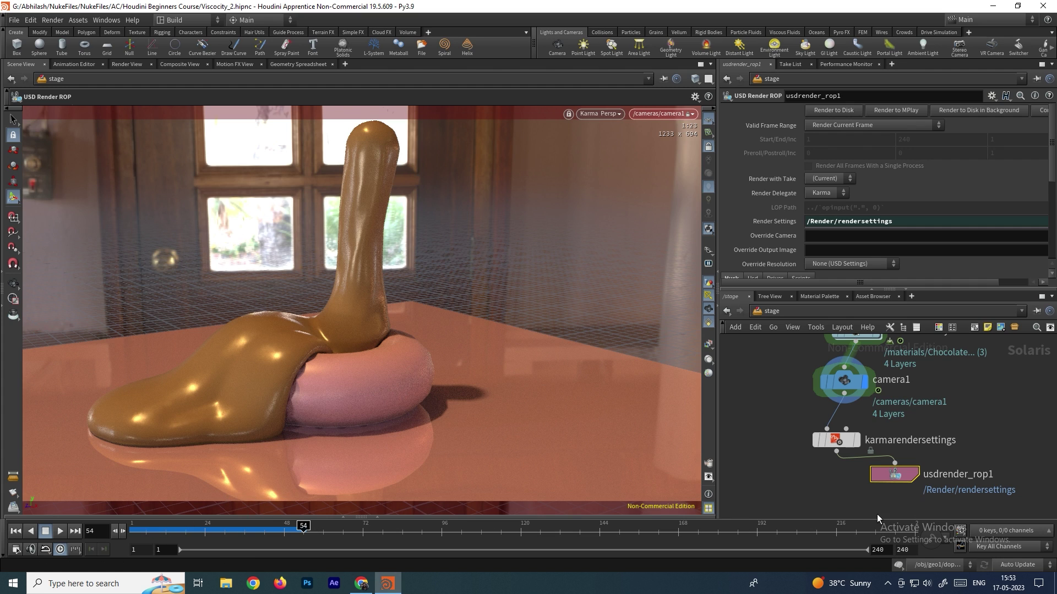
left_click(831, 127)
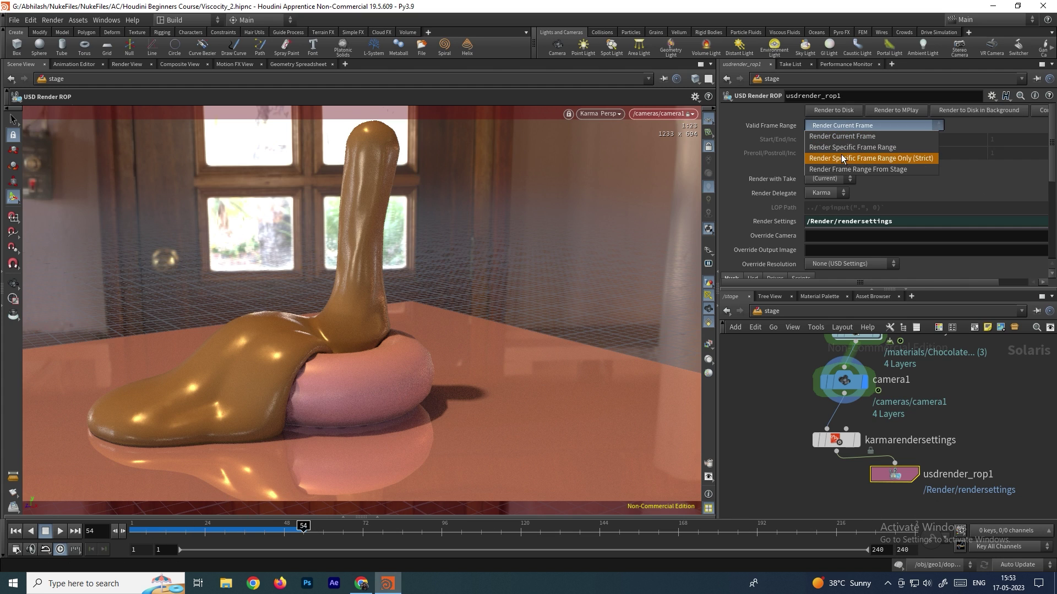
left_click(850, 147)
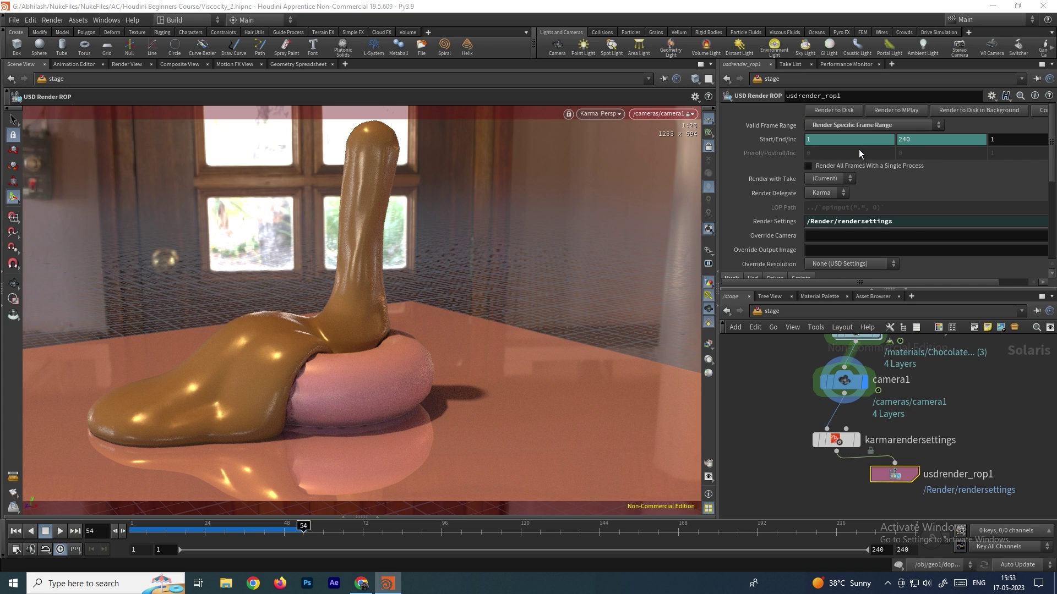
scroll(914, 196, "down", 3)
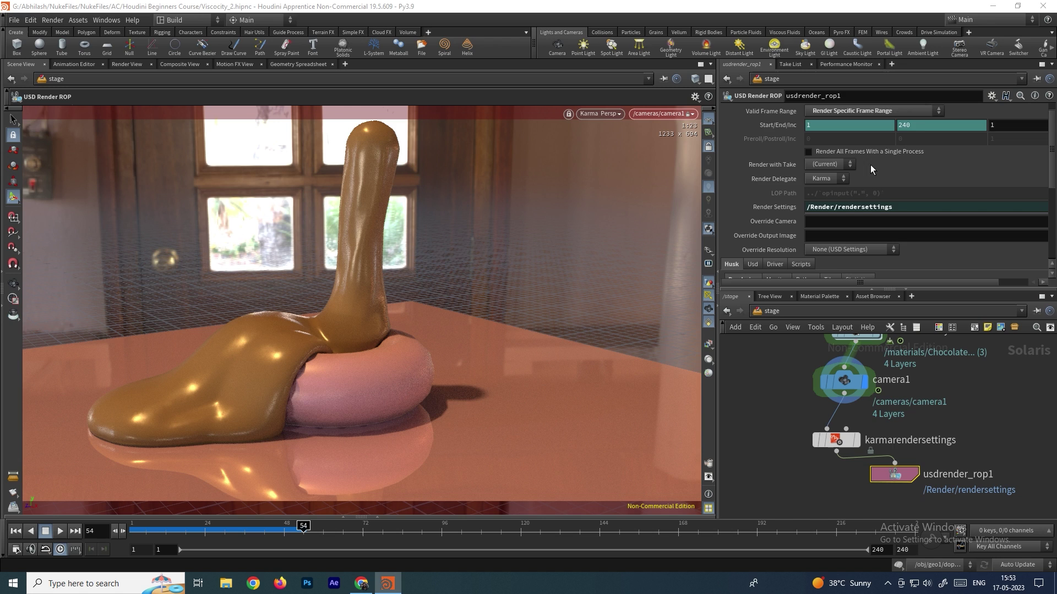
Step: Review the resolution and the available Rendering Engine options in karmarendersettings
left_click(842, 443)
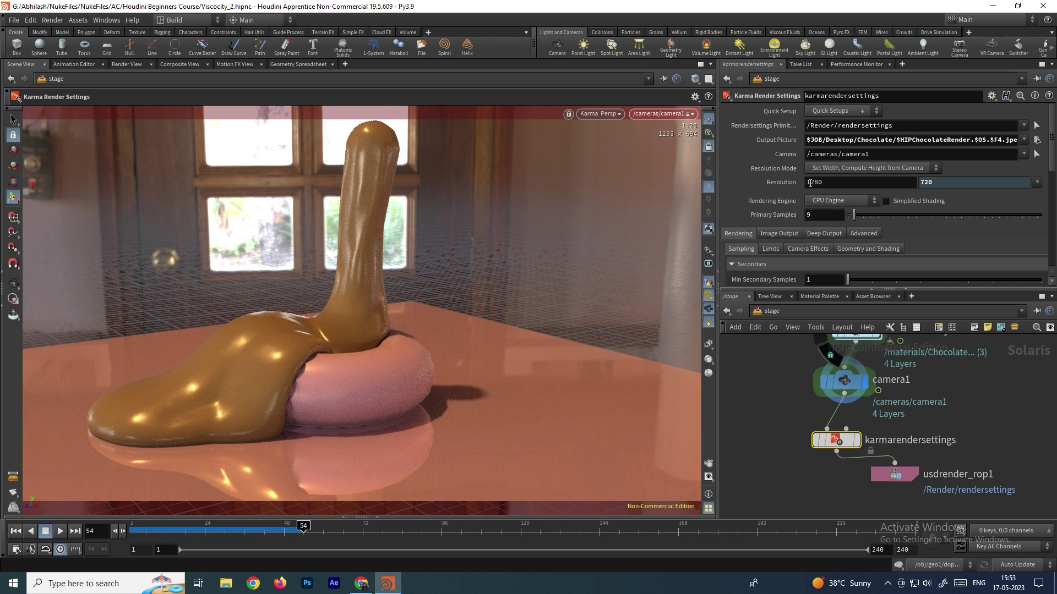
left_click(851, 202)
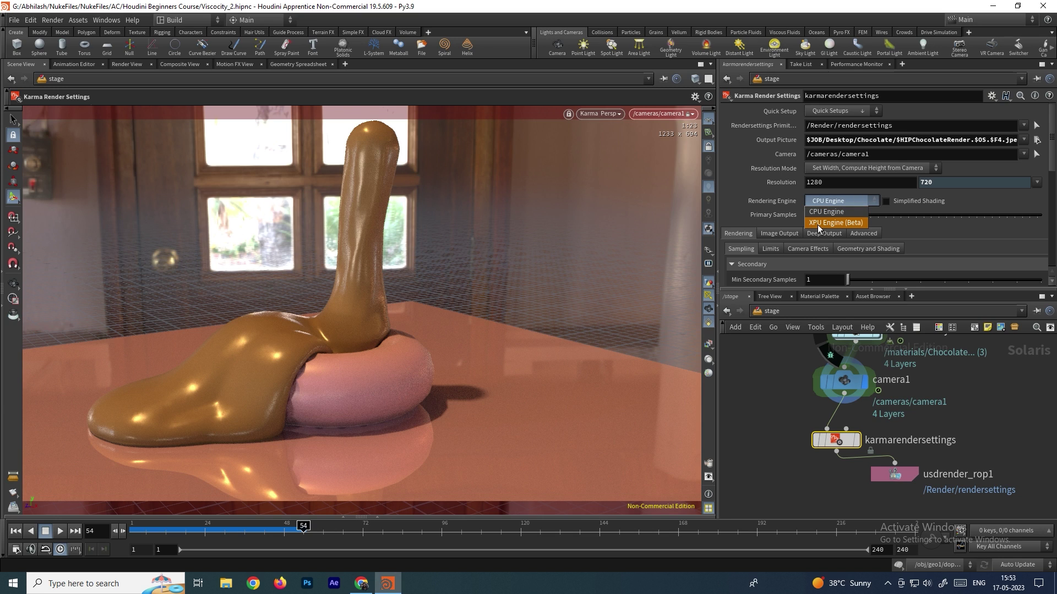
scroll(774, 202, "down", 1)
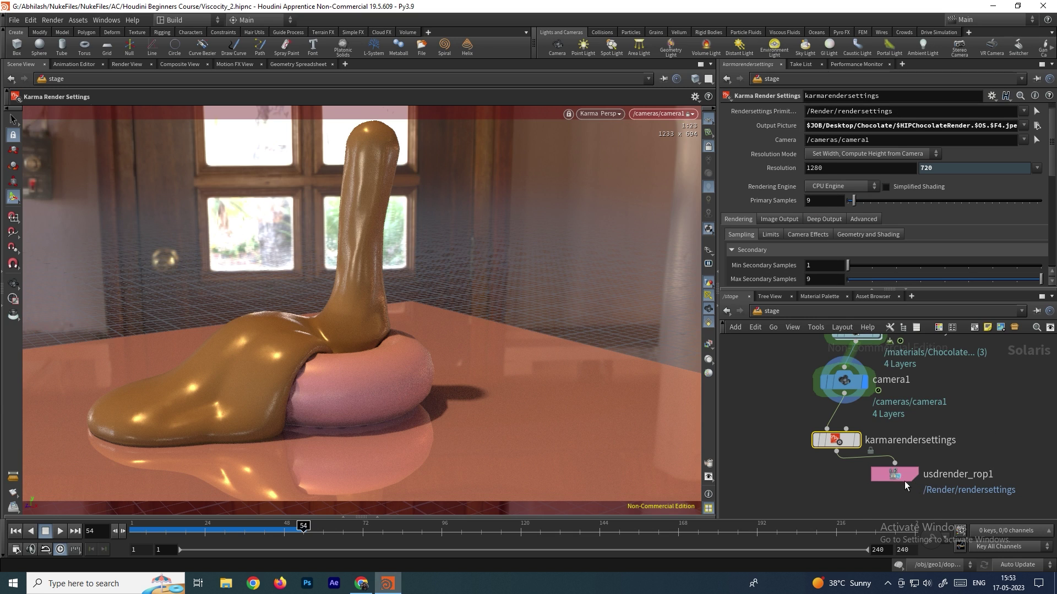
Step: Render the specified frame range to disk from usdrender_rop1
left_click(899, 472)
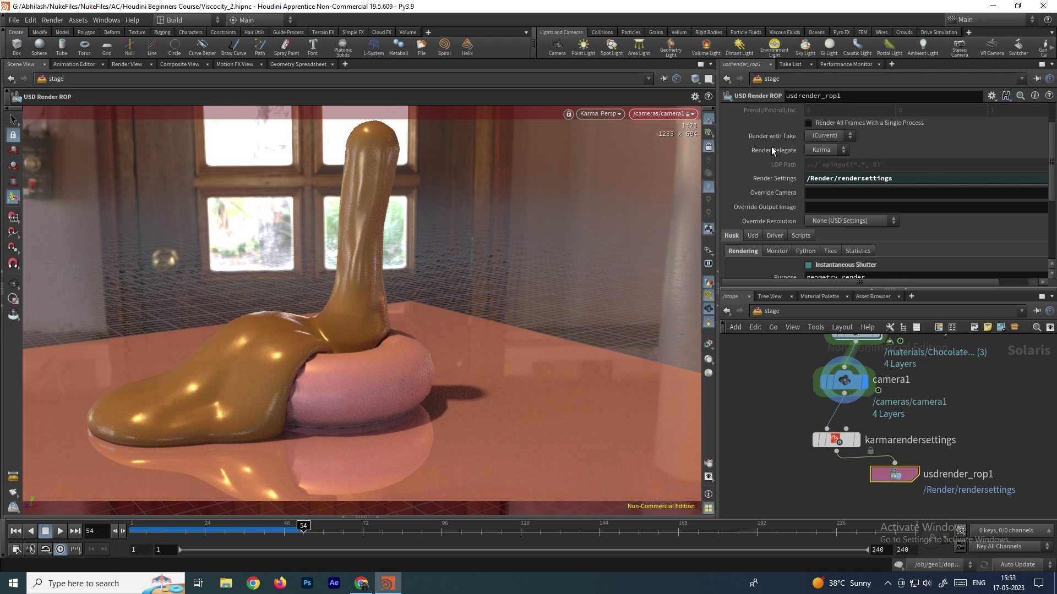
scroll(771, 146, "up", 3)
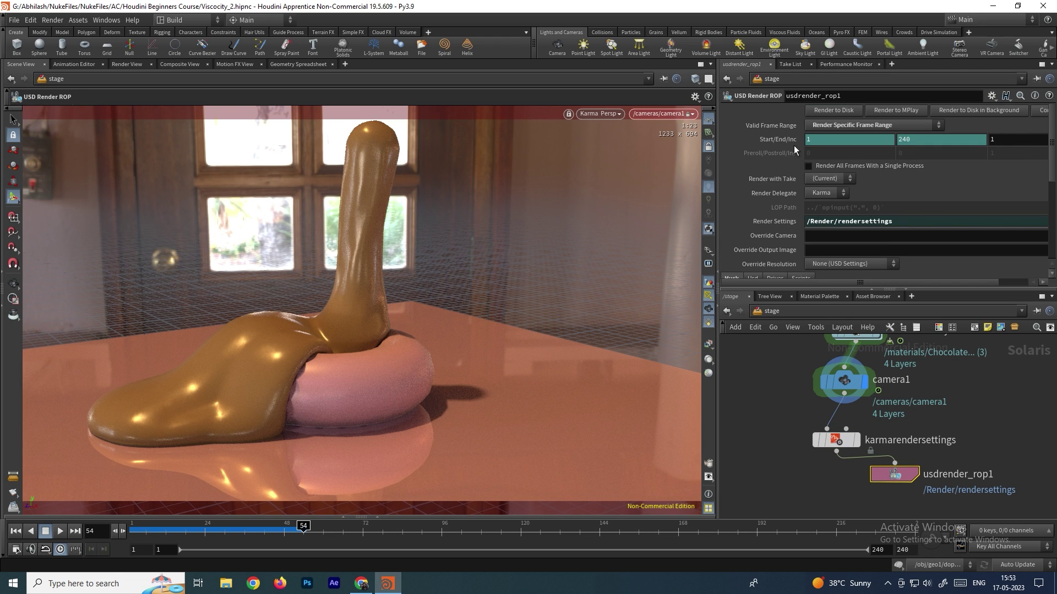
left_click(839, 111)
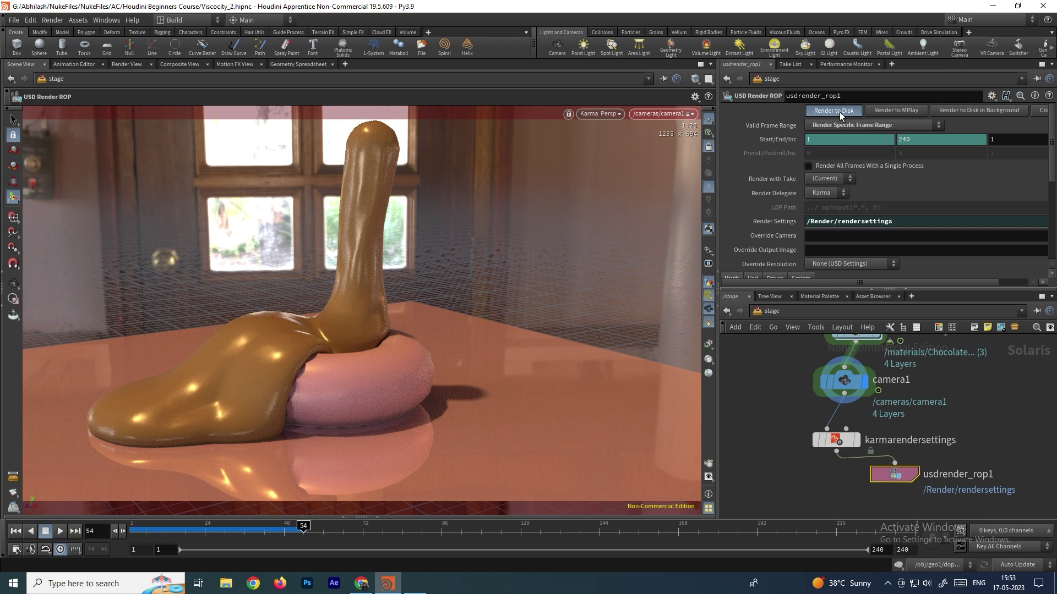